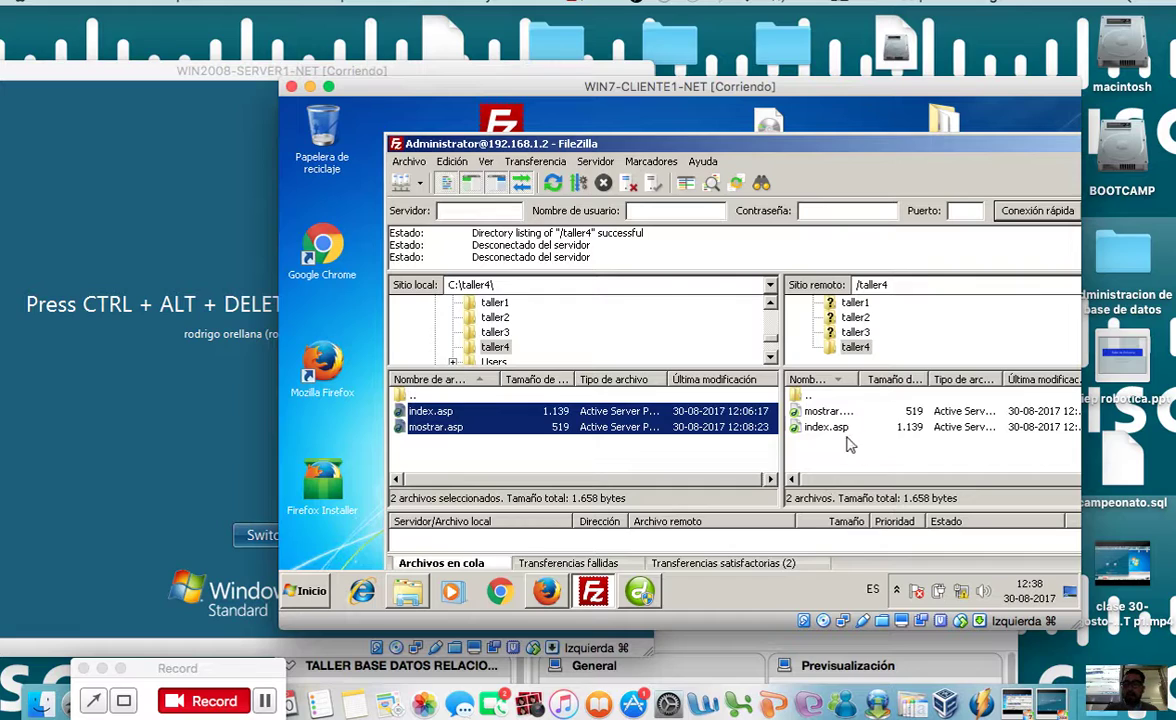
Step: Switch from FileZilla back to the index.asp code in Dreamweaver
left_click(640, 591)
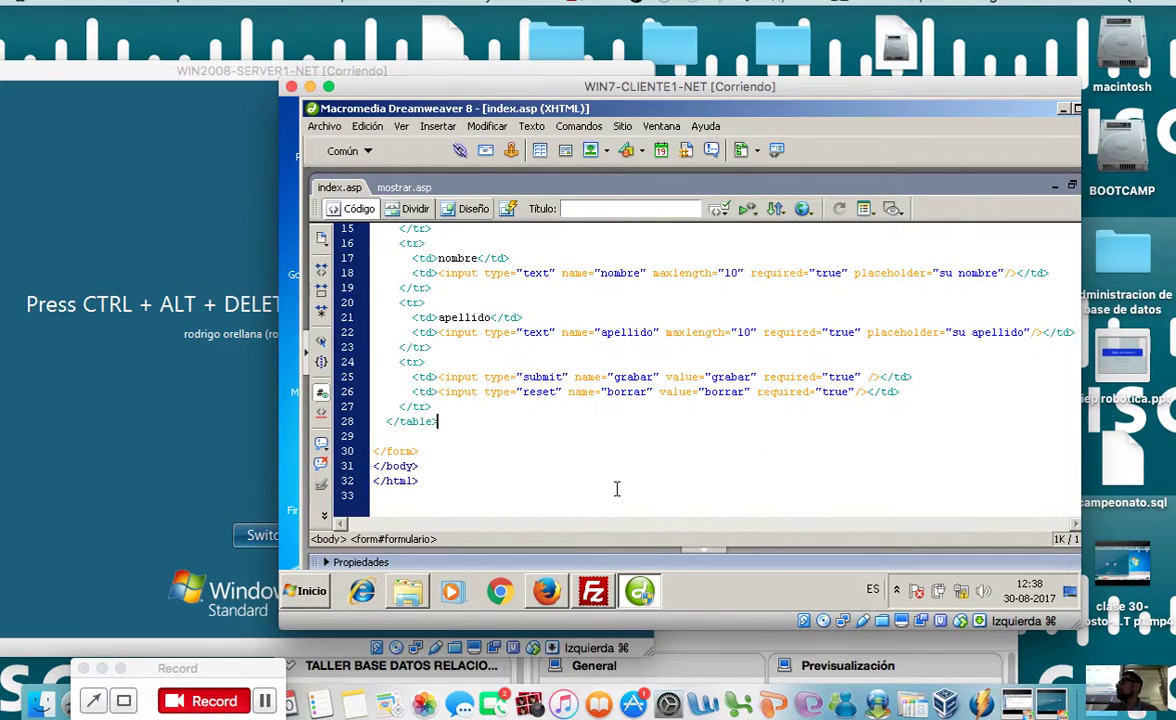
Step: Leave the index.asp code and bring the WIN2008-SERVER1-NET virtual machine window forward
left_click(579, 430)
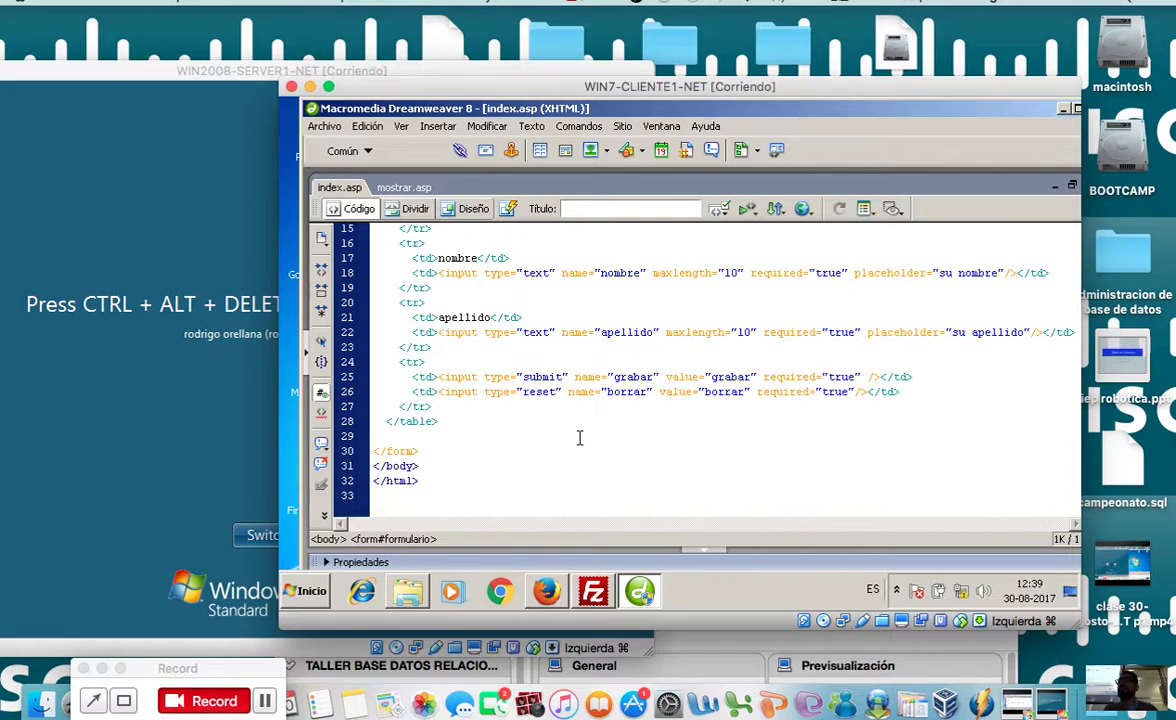
left_click_drag(146, 68, 357, 58)
Step: Send Ctrl-Alt-Del to the server VM and log in with the account password
left_click(262, 3)
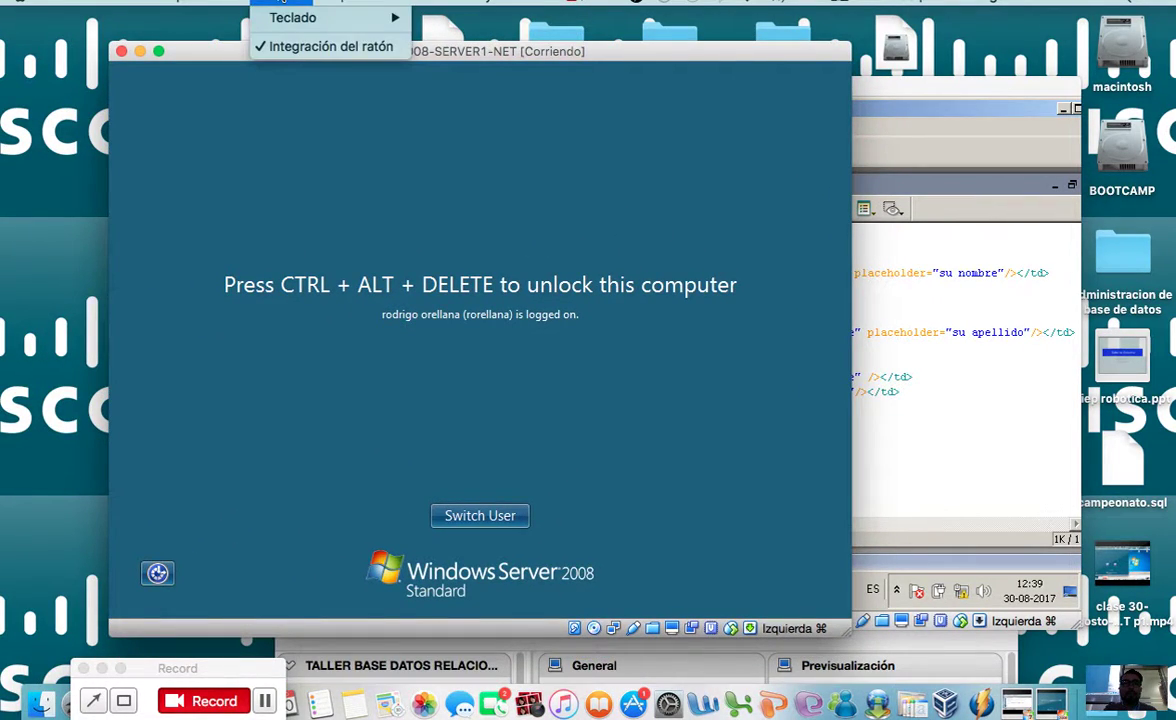
mouse_move(291, 20)
left_click(470, 52)
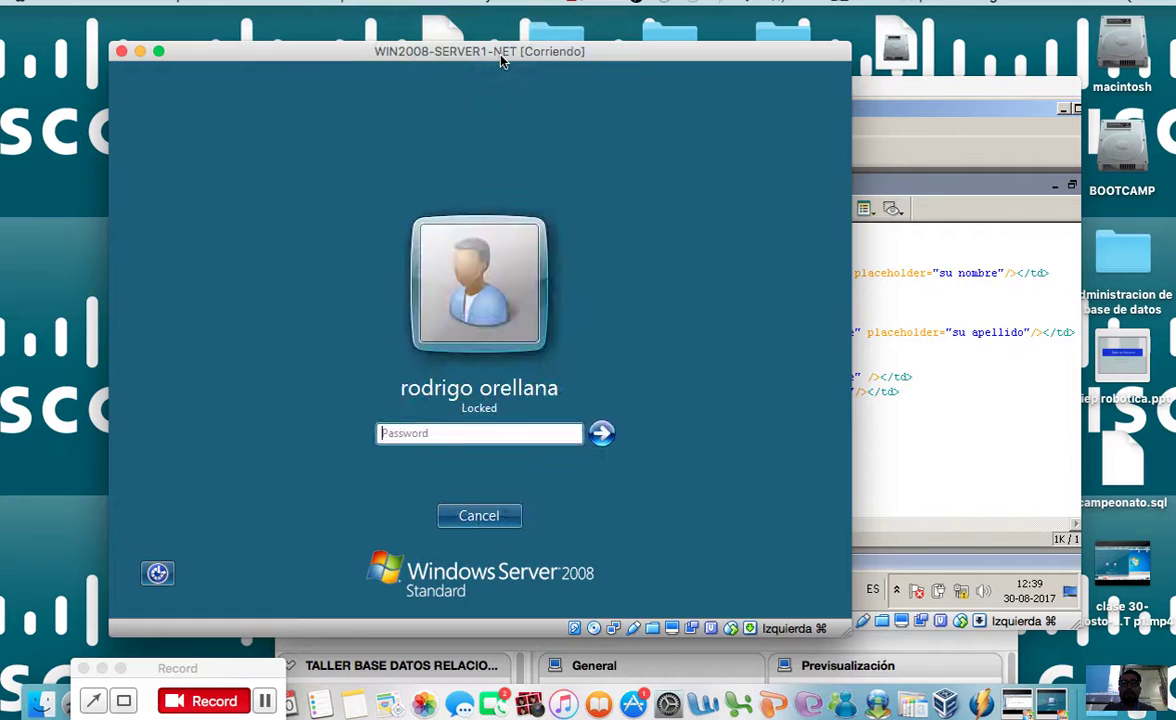
type("••••")
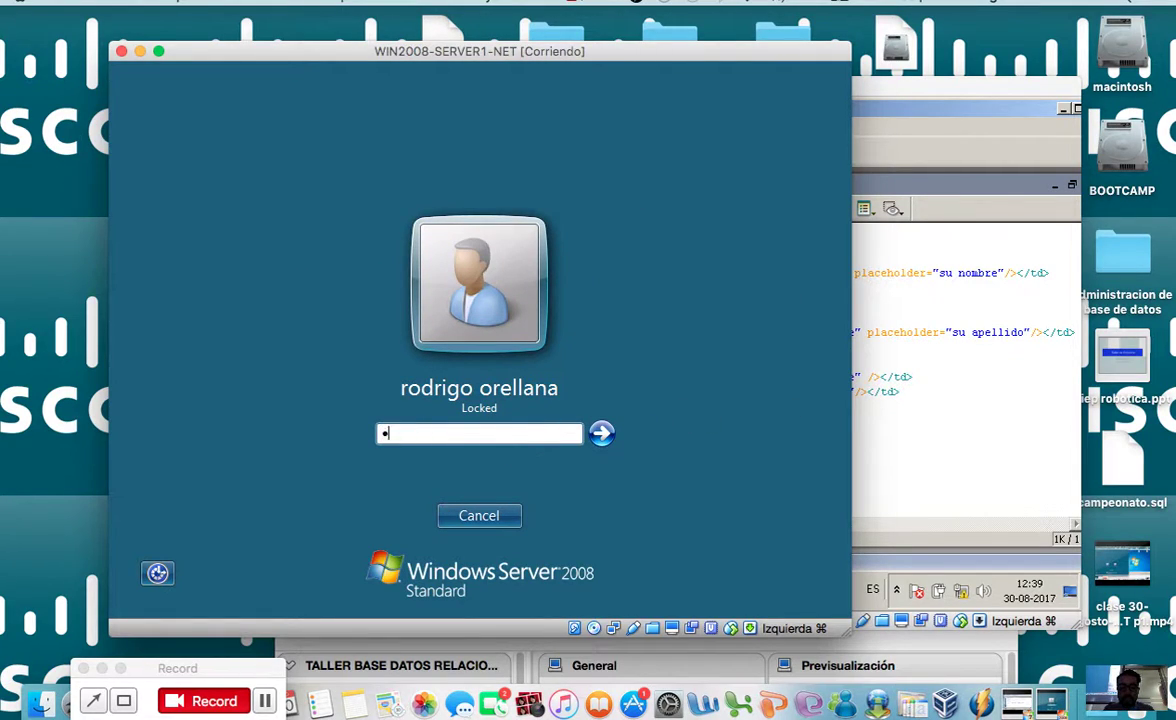
key("Return")
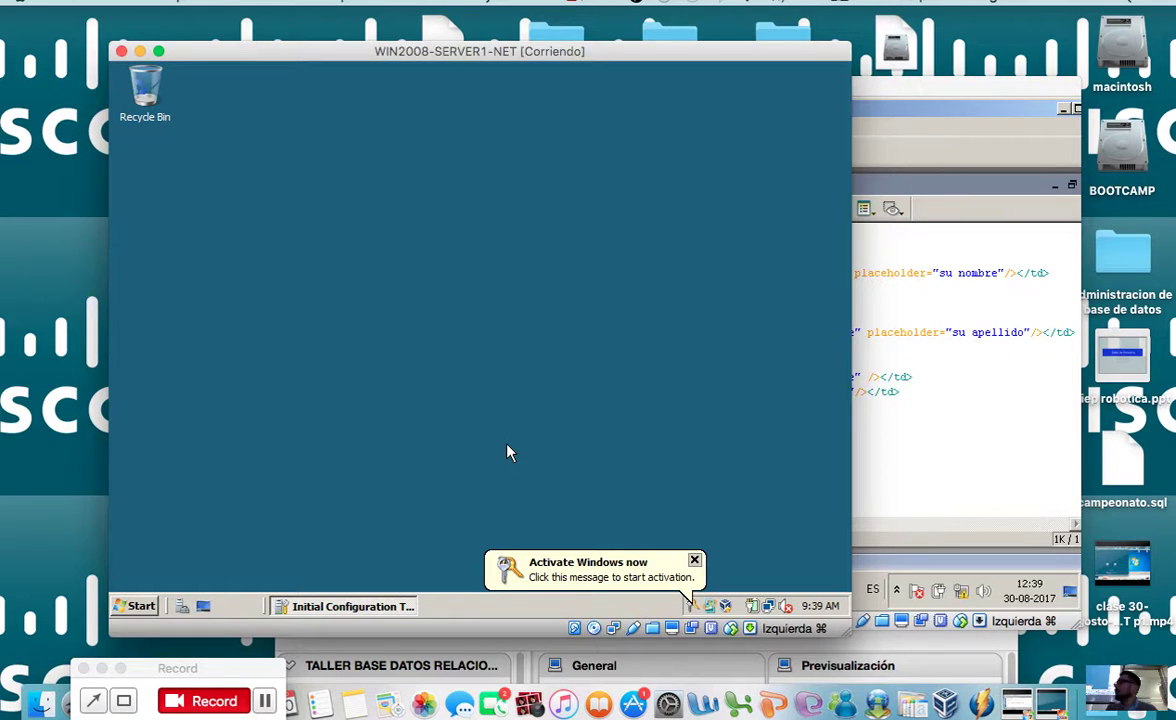
Step: Dismiss the Activate Windows notice and show All Programs in the Start menu
left_click_drag(480, 52, 609, 53)
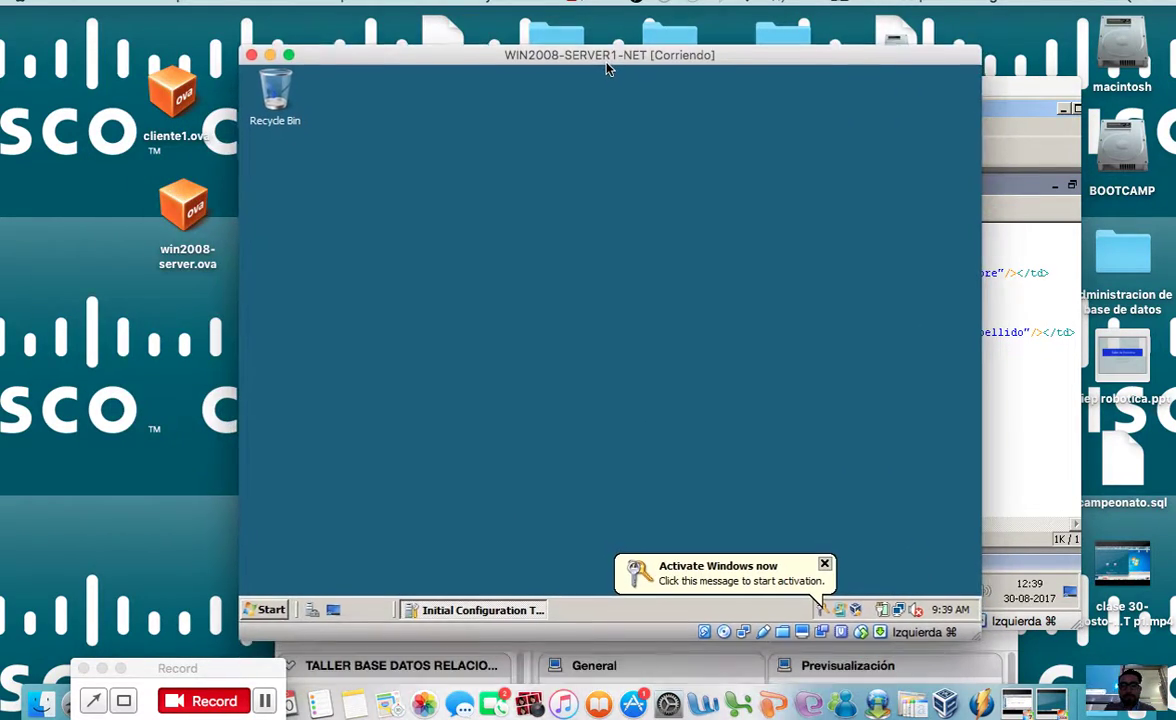
left_click(822, 561)
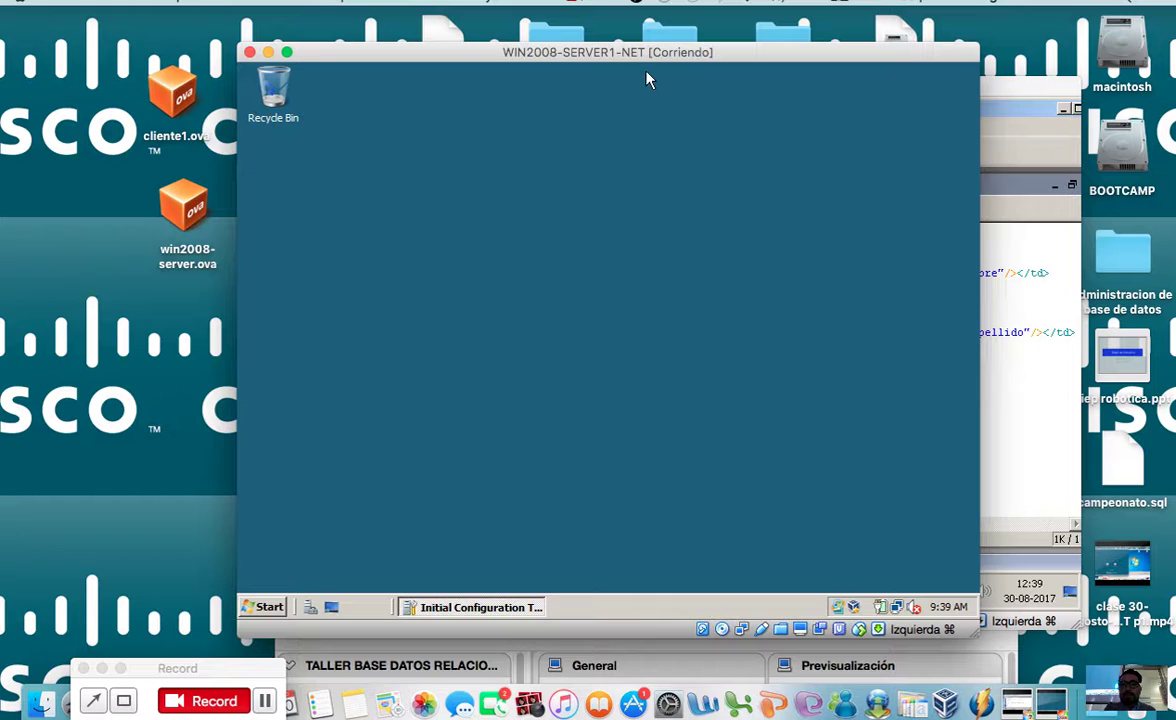
left_click_drag(627, 53, 686, 60)
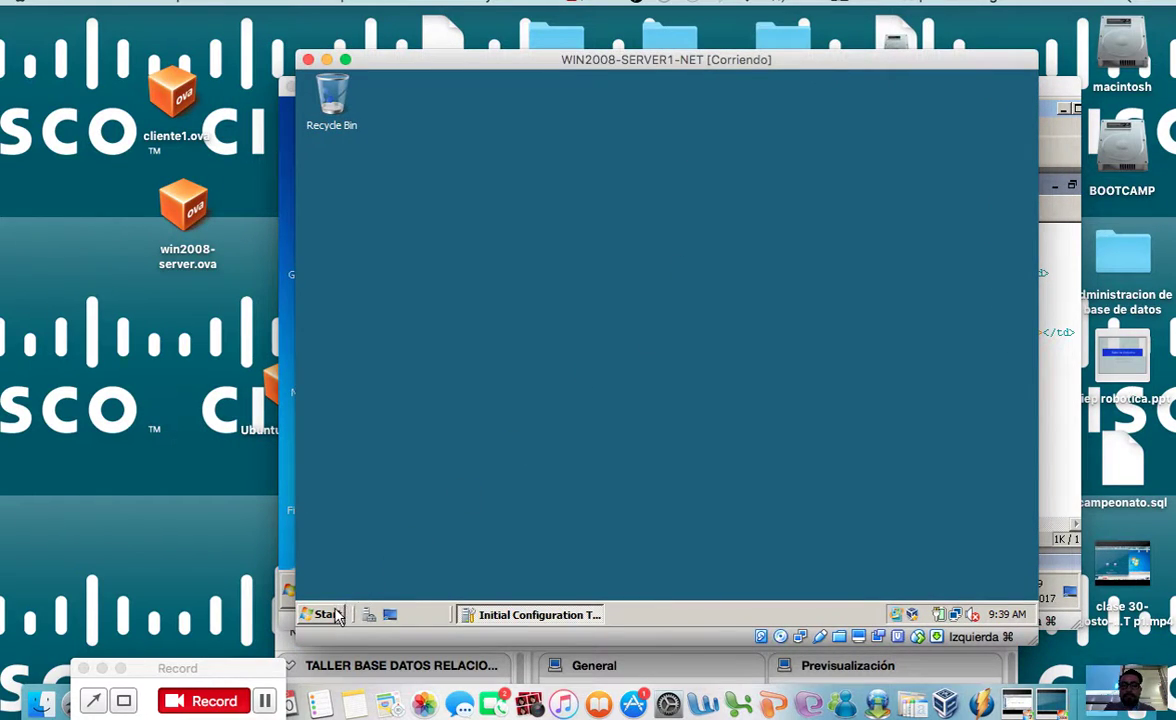
left_click(324, 614)
left_click(467, 553)
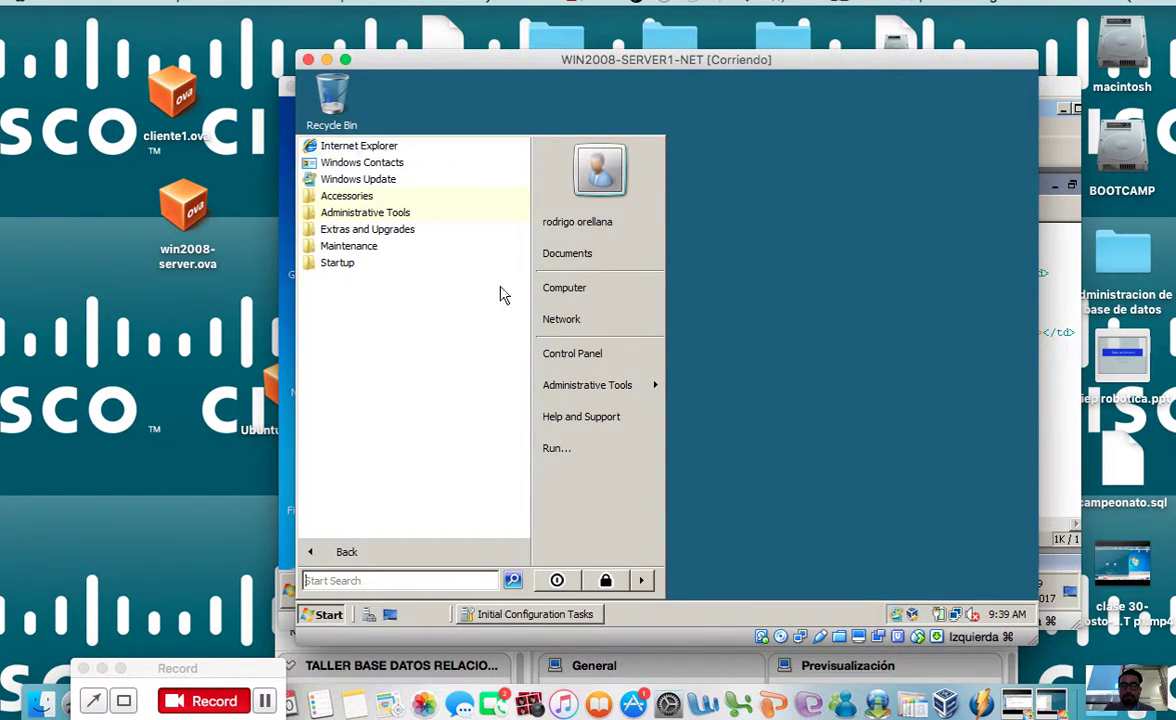
Step: Launch Internet Information Services (IIS) Manager from Administrative Tools, approving the UAC prompt
left_click(441, 215)
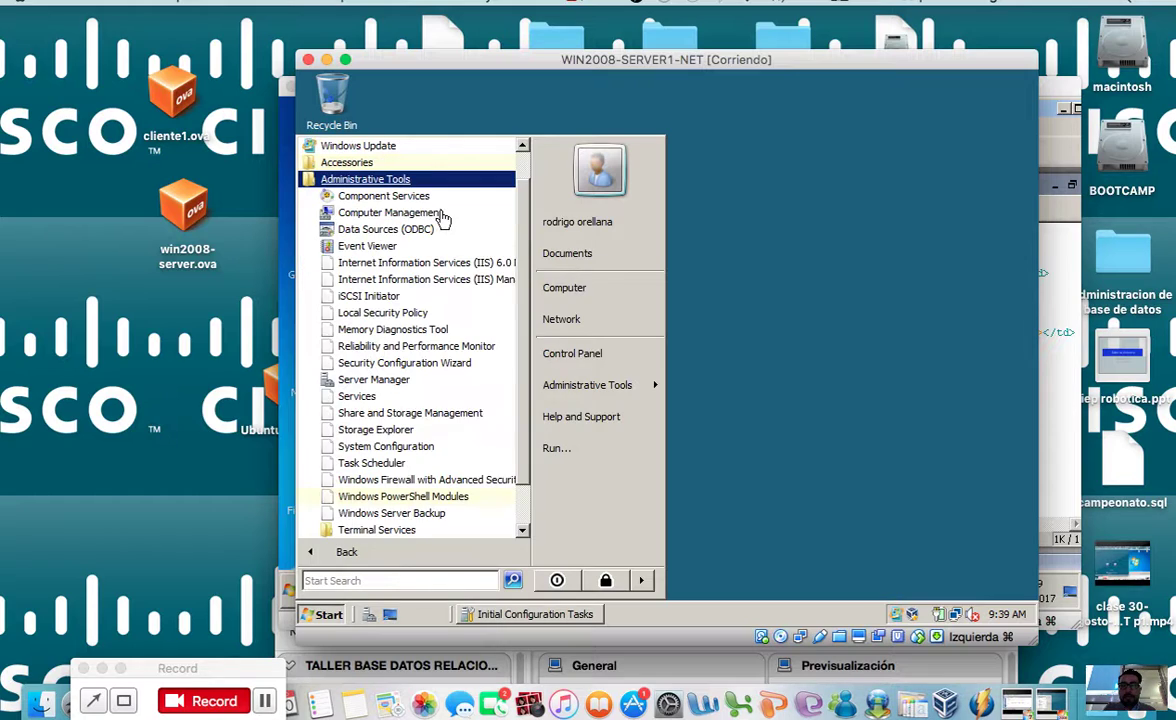
left_click(447, 284)
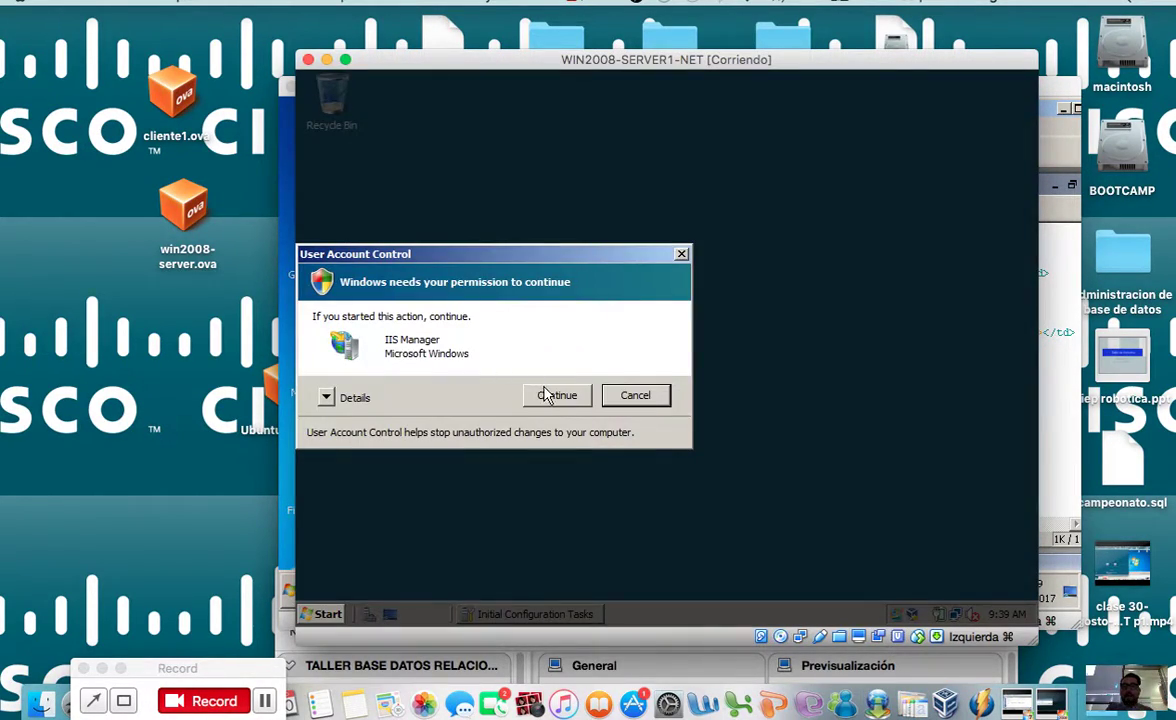
left_click(545, 394)
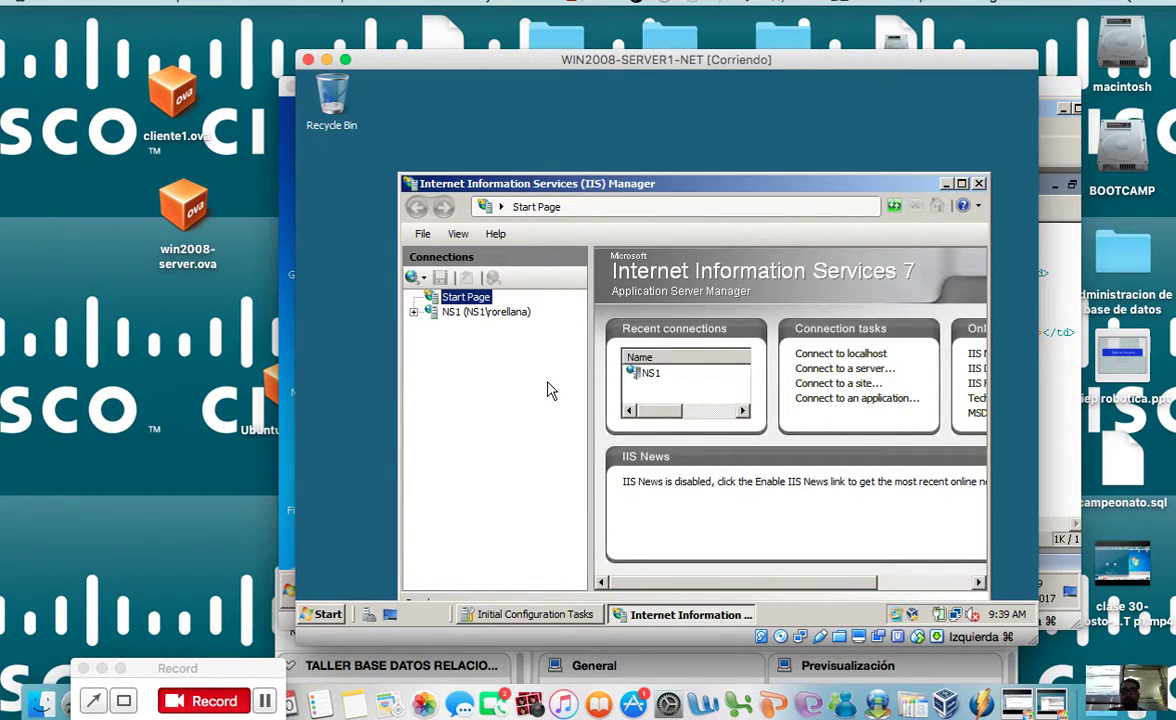
left_click_drag(712, 183, 685, 143)
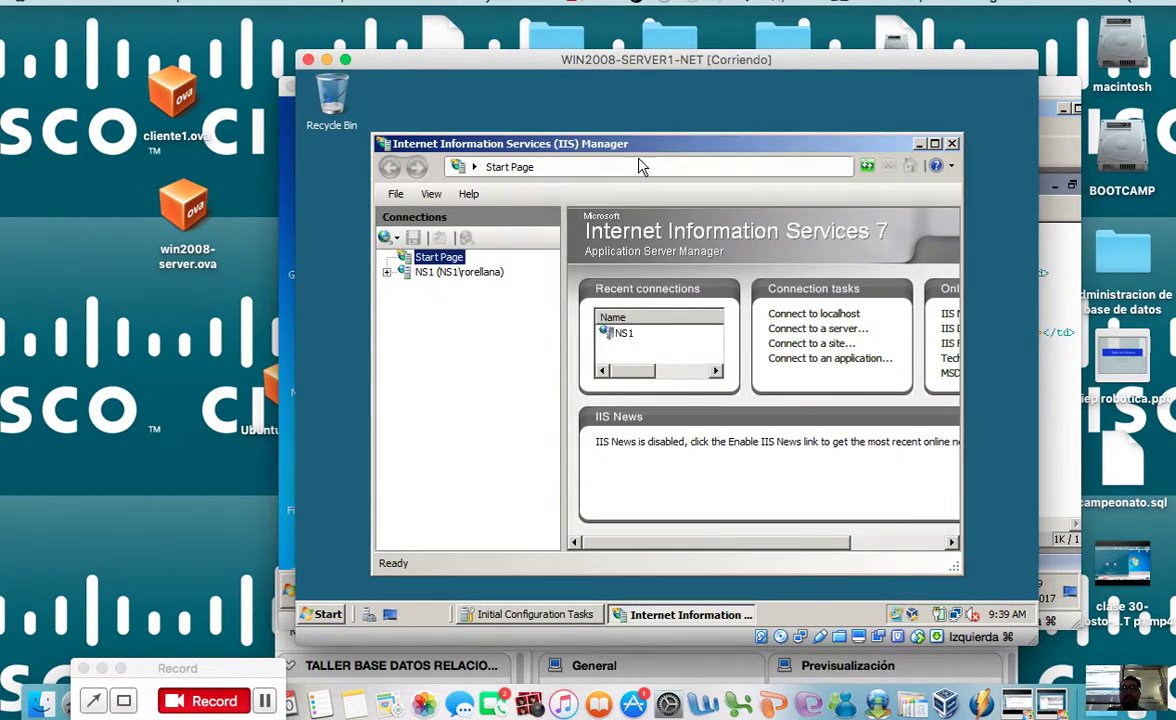
Step: Browse Computer to C:\inetpub\wwwroot to see the taller folders, then return to IIS Manager
double_click(340, 95)
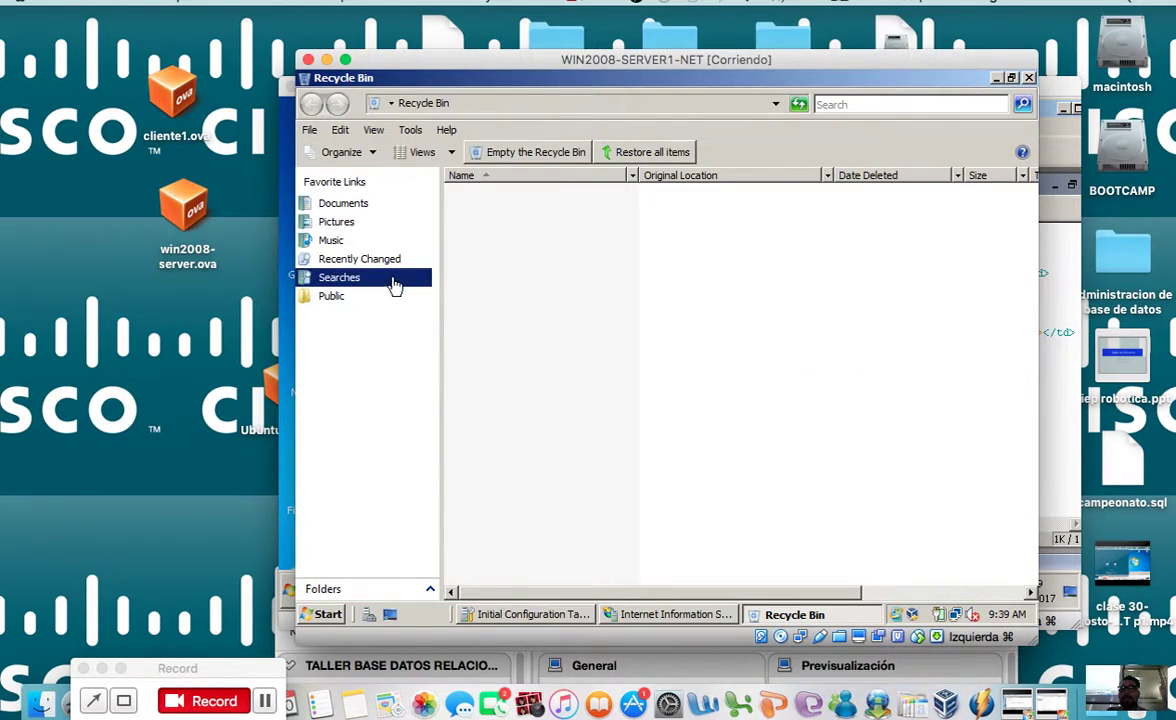
left_click(334, 612)
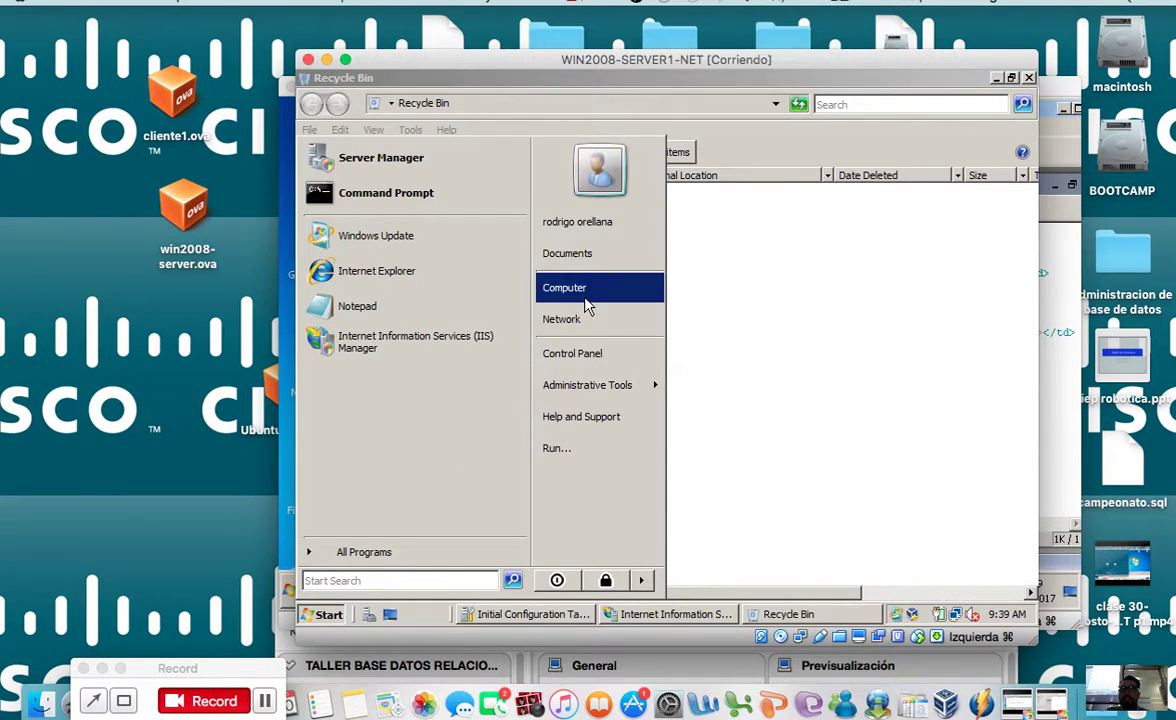
left_click(582, 292)
double_click(510, 216)
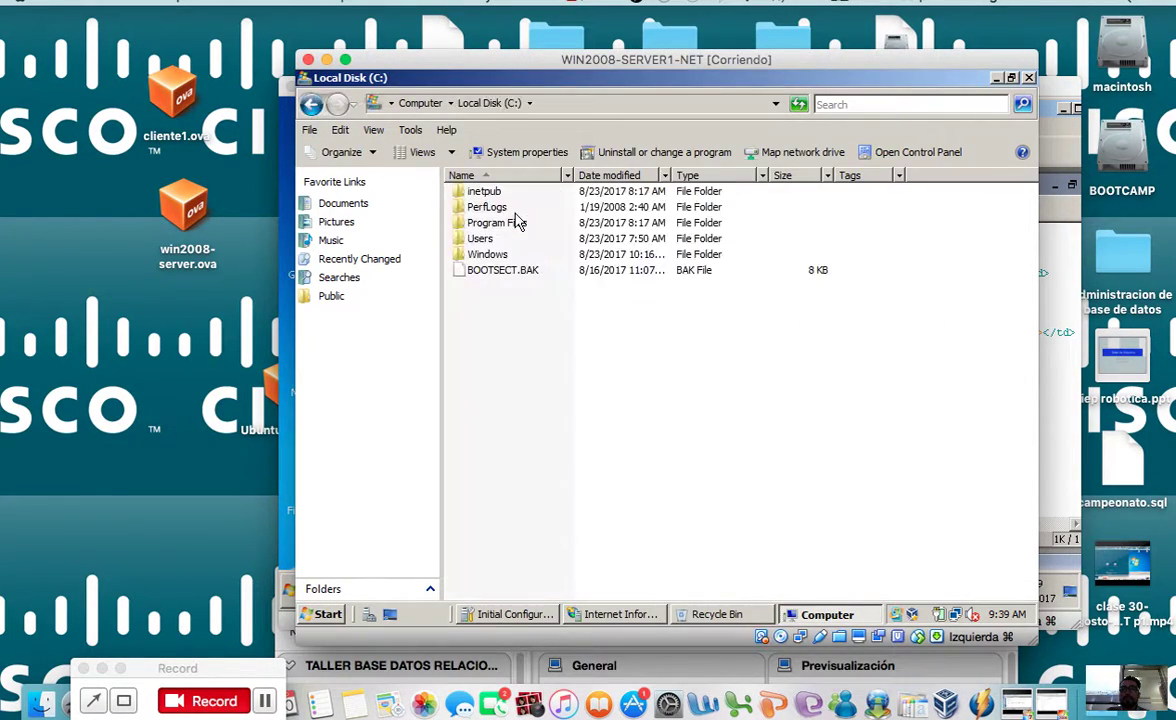
double_click(490, 192)
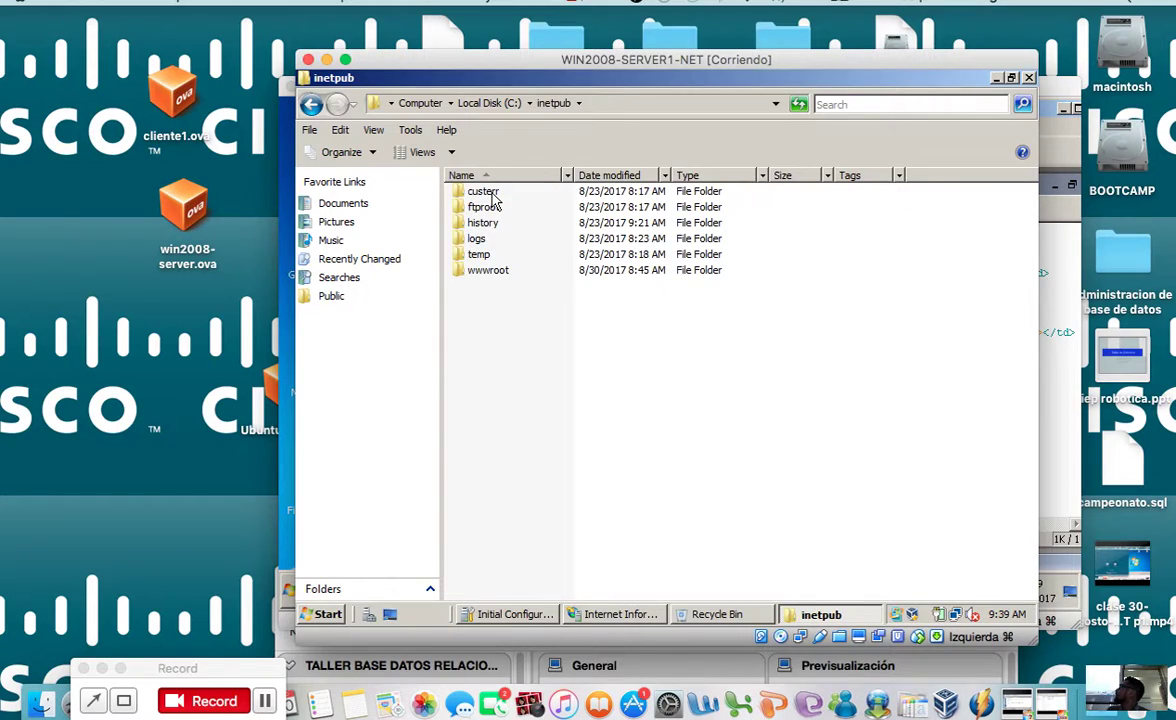
double_click(490, 271)
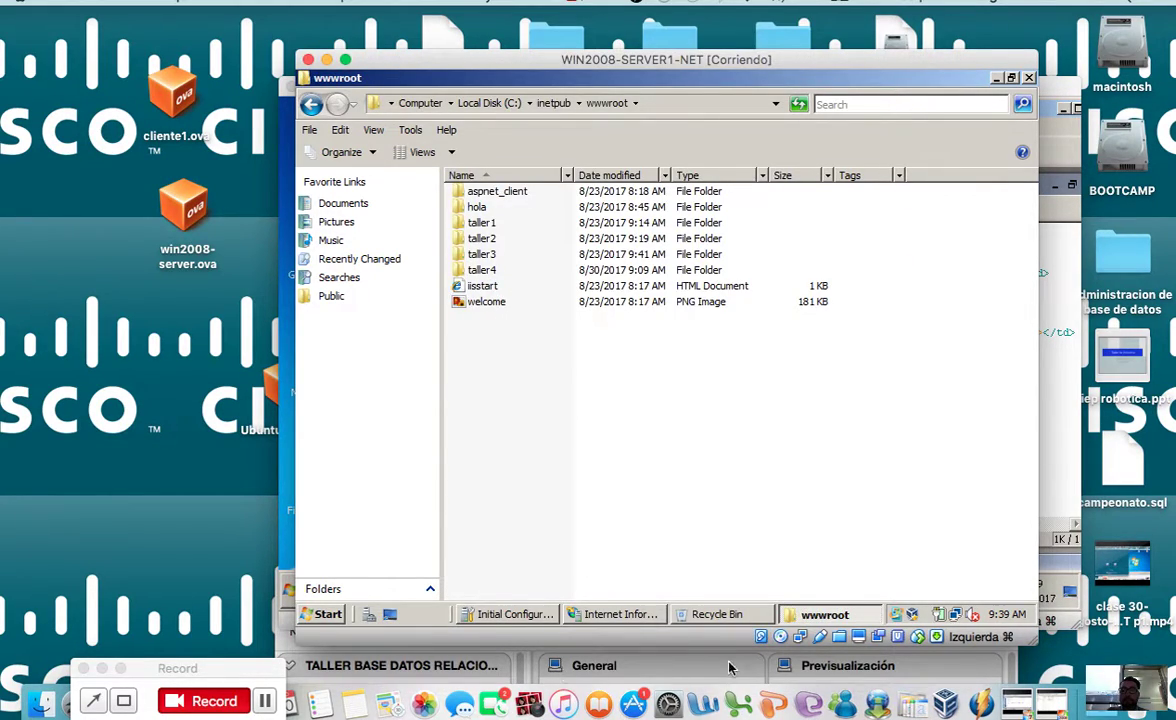
left_click(622, 614)
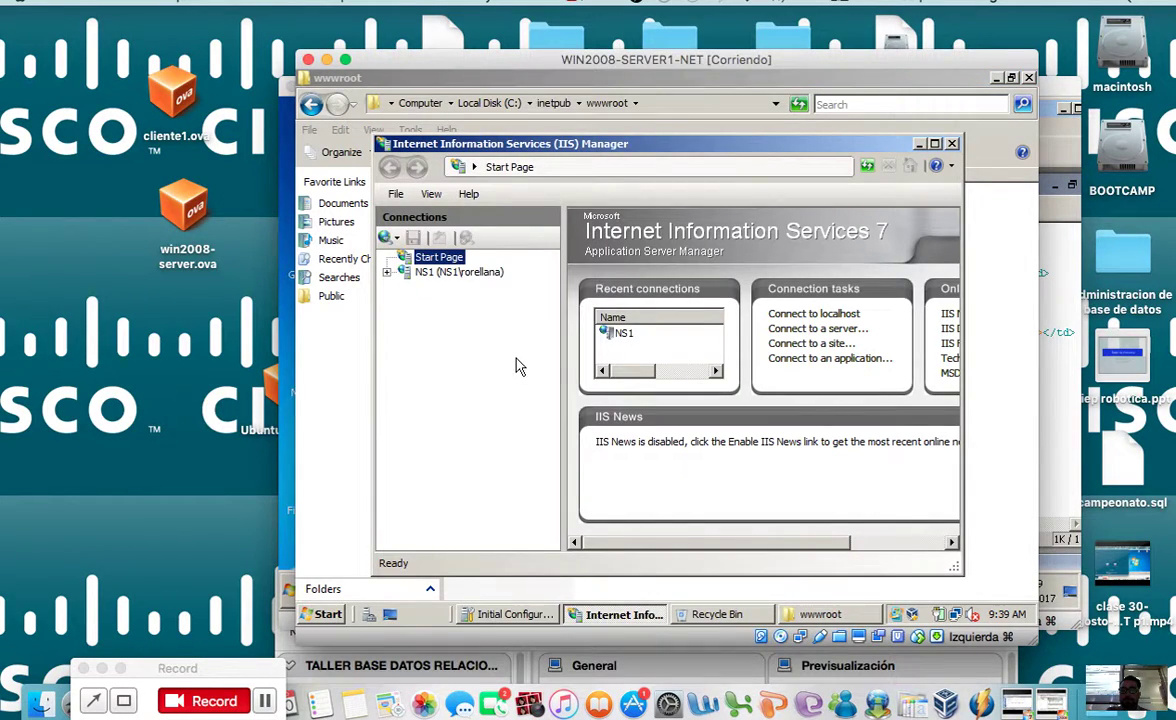
Step: Expand NS1 > Sites and scroll the Sites list to view Binding and Path columns
left_click(395, 272)
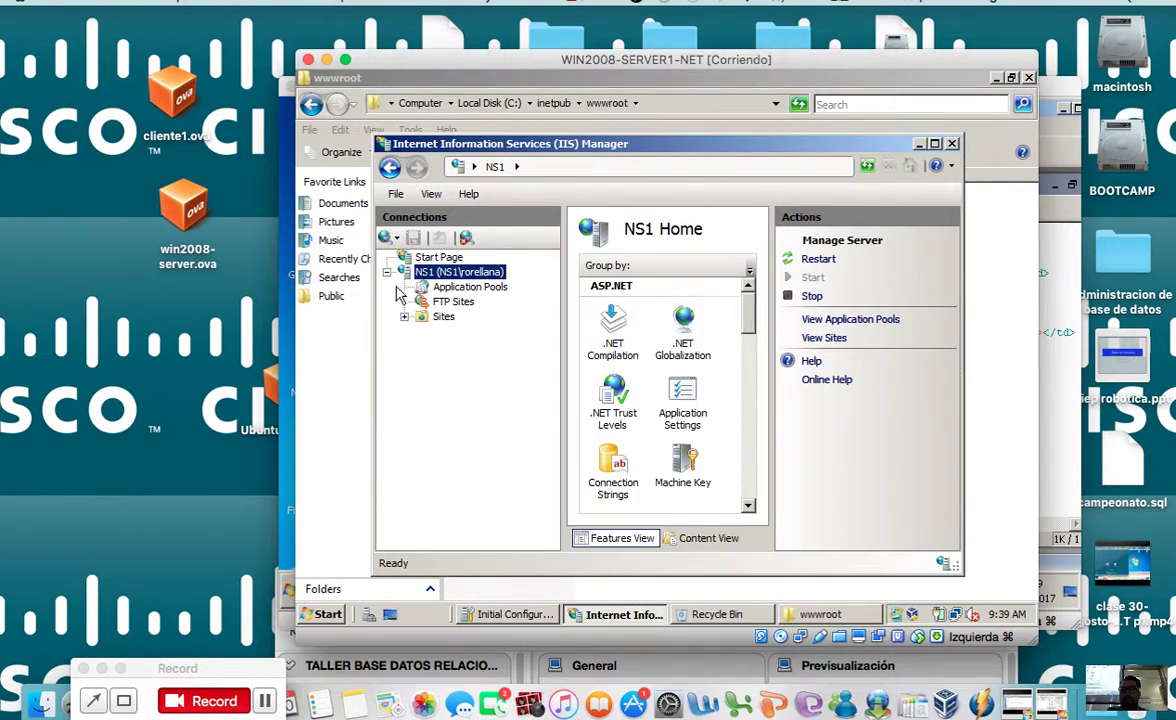
left_click(404, 317)
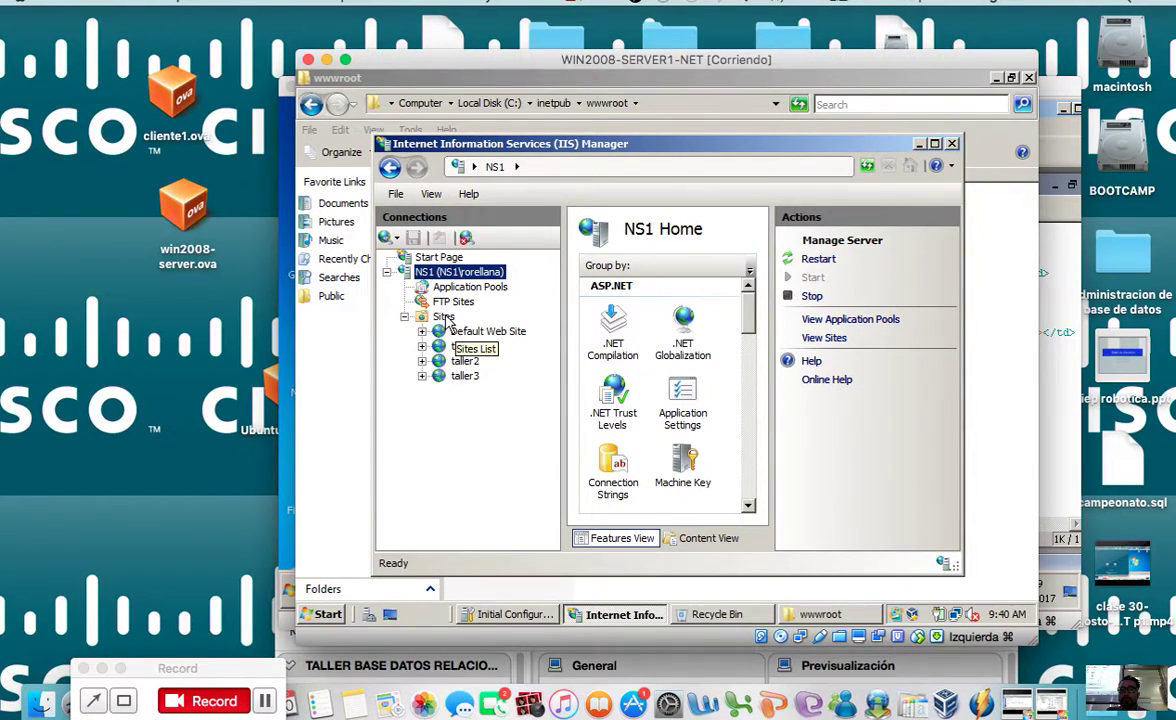
left_click(443, 317)
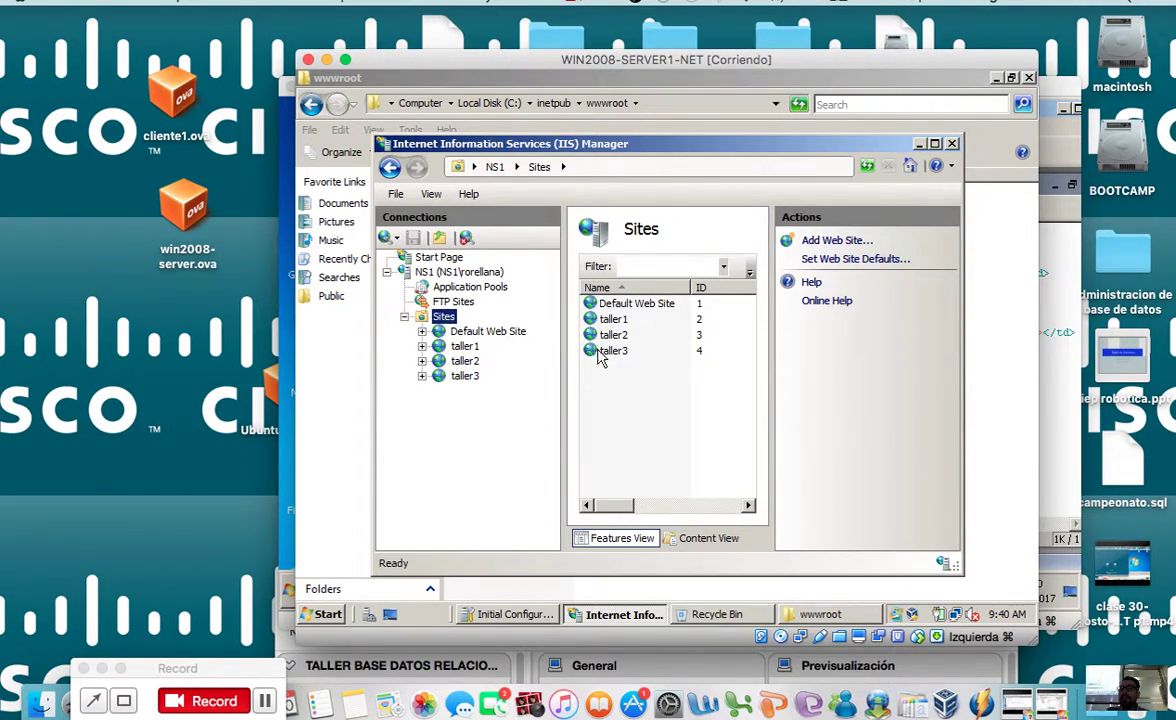
left_click_drag(598, 505, 669, 507)
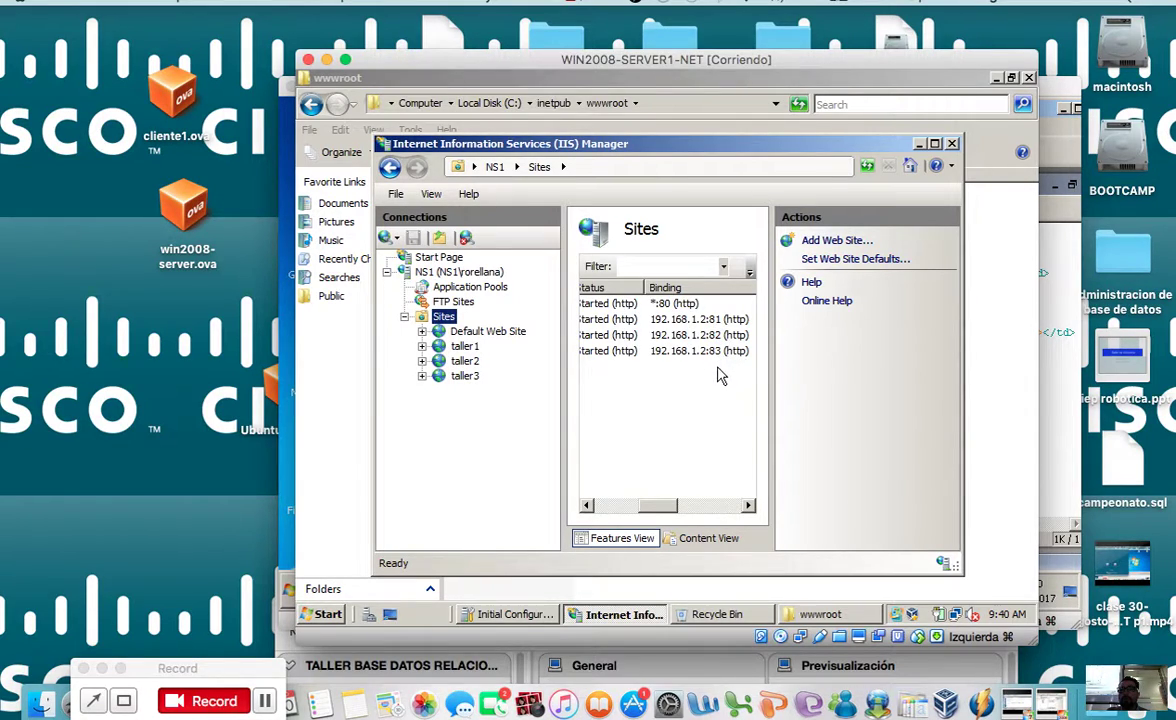
left_click_drag(668, 507, 509, 412)
Step: Start adding a web site from the Sites node and enter the site name taller4
right_click(444, 315)
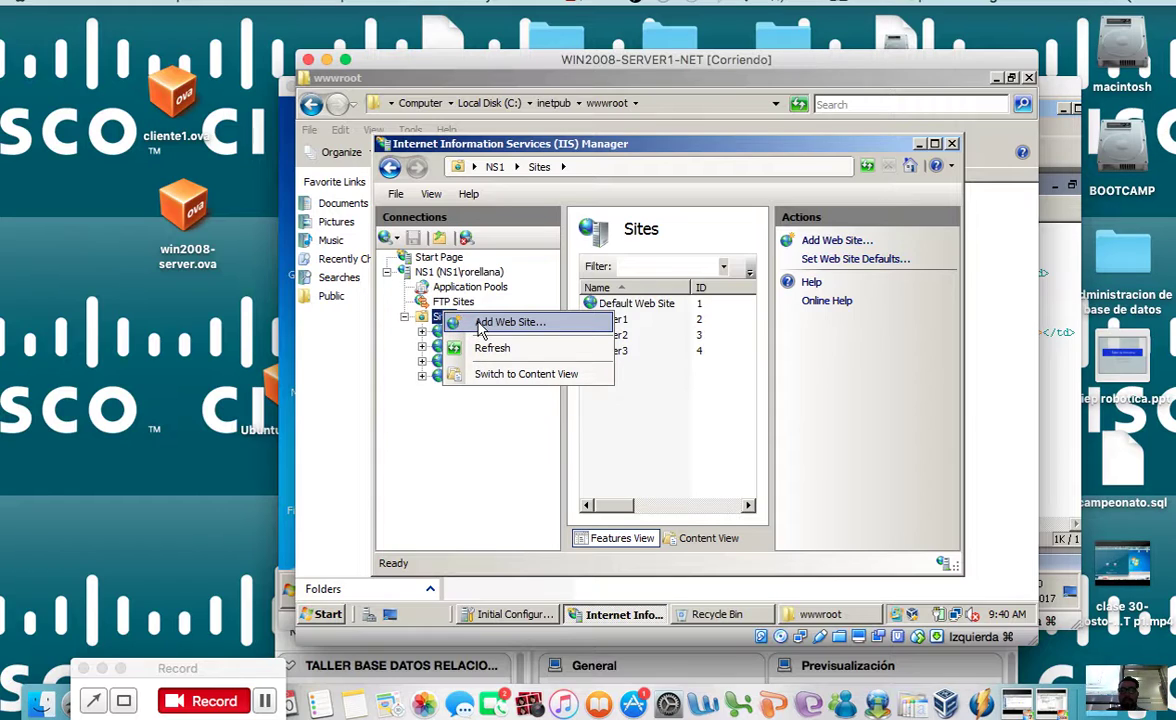
left_click(480, 329)
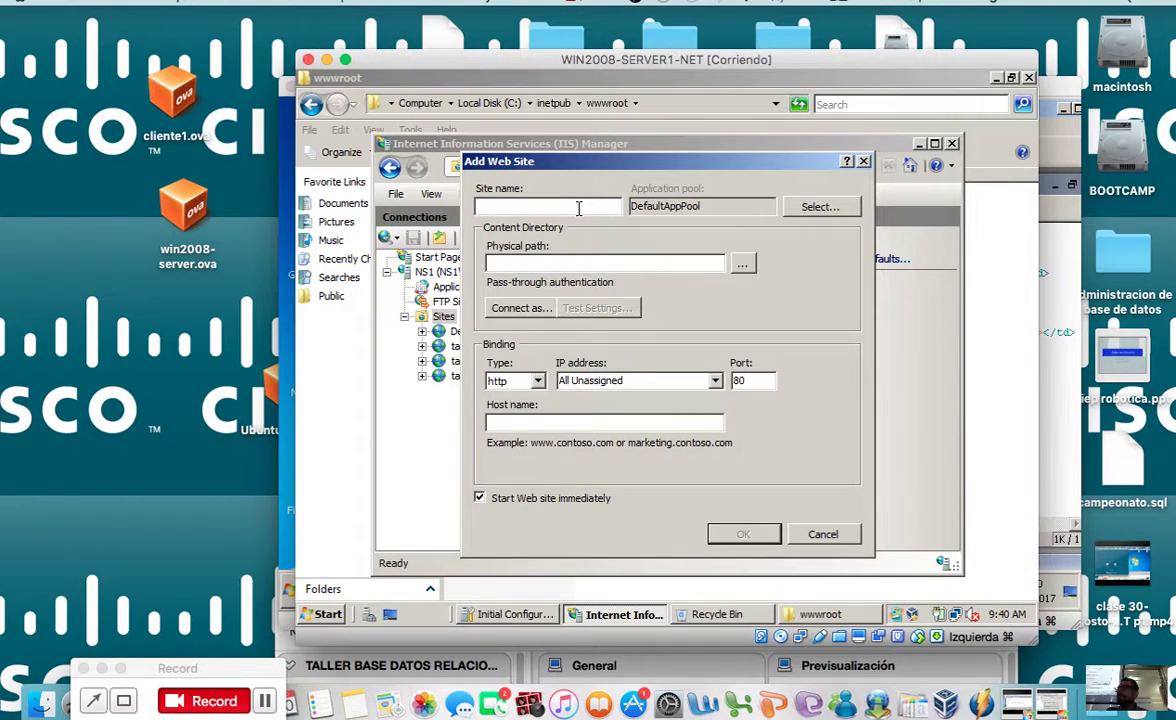
type("taller4")
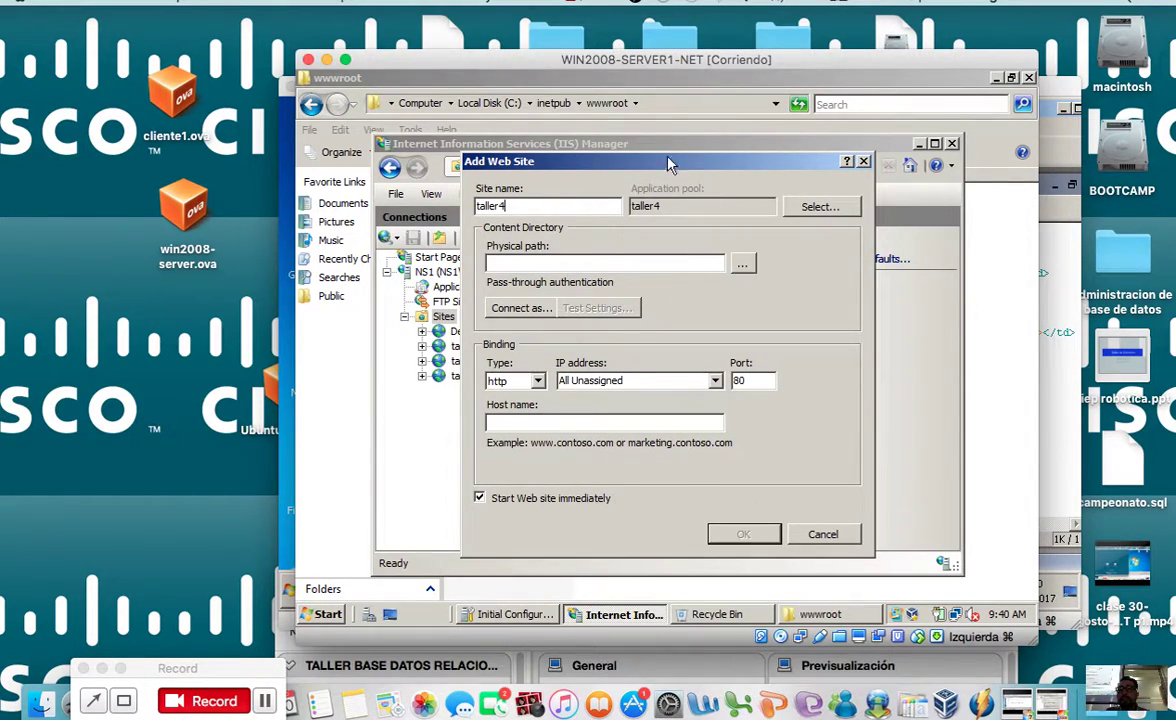
left_click_drag(688, 216, 800, 305)
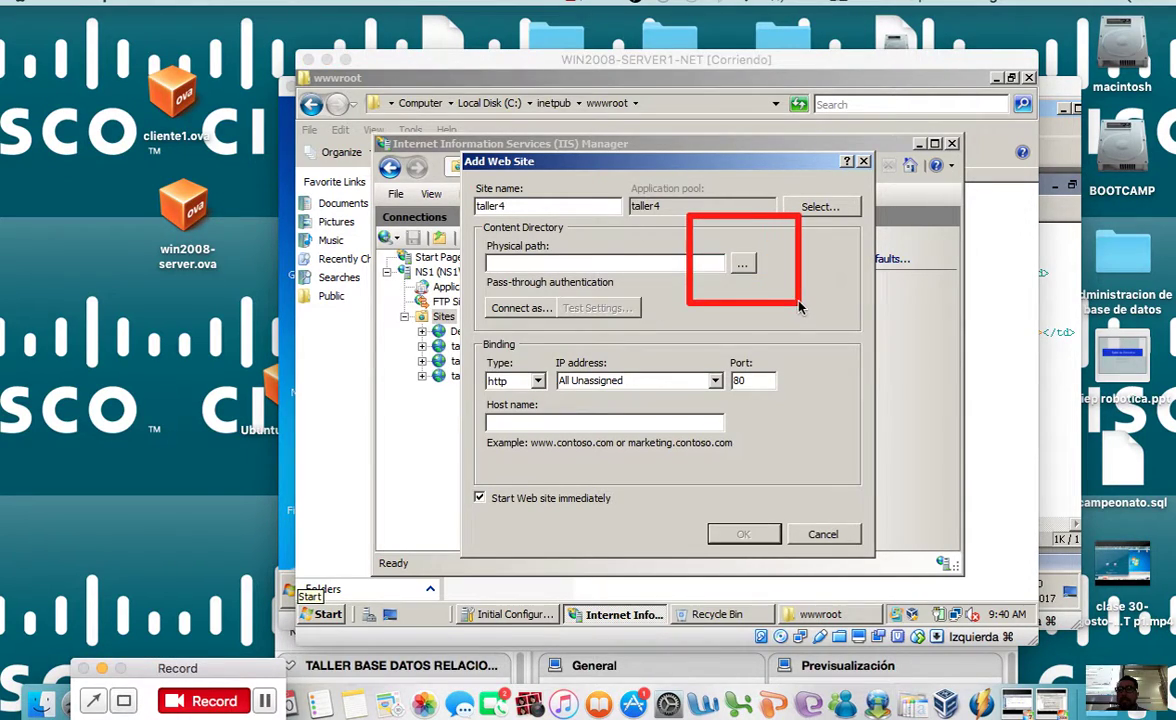
Step: Set the physical path to C:\inetpub\wwwroot\taller4 through the folder browser
left_click(744, 266)
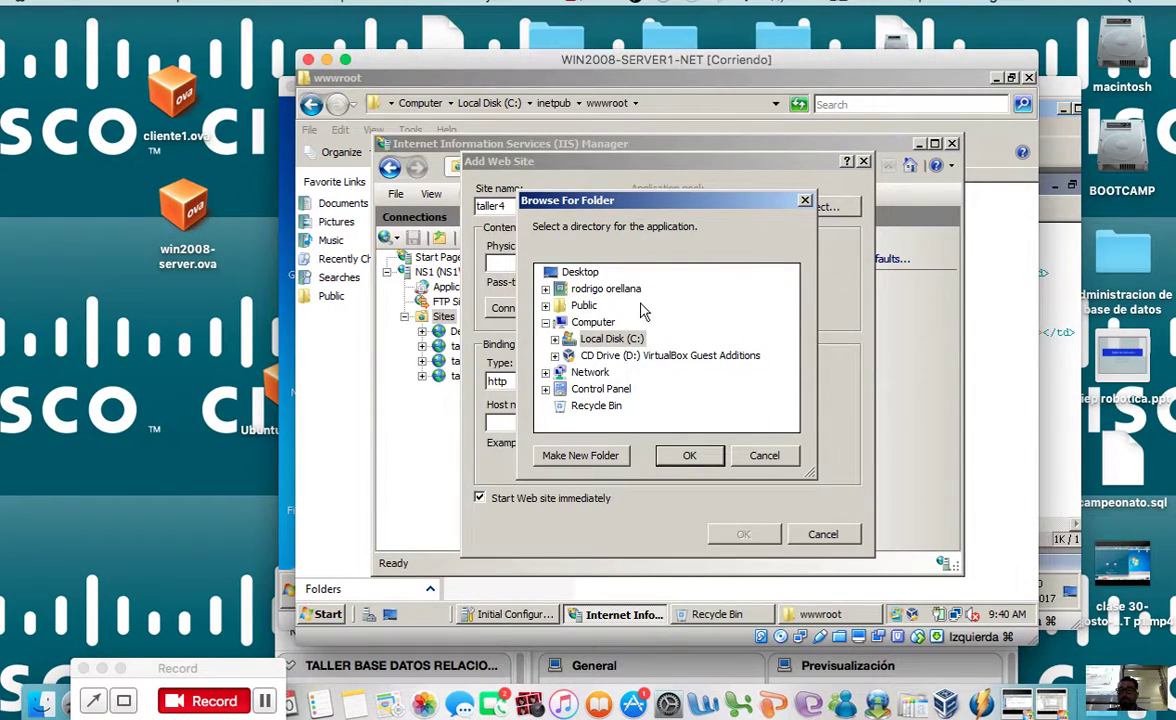
double_click(568, 343)
left_click(564, 356)
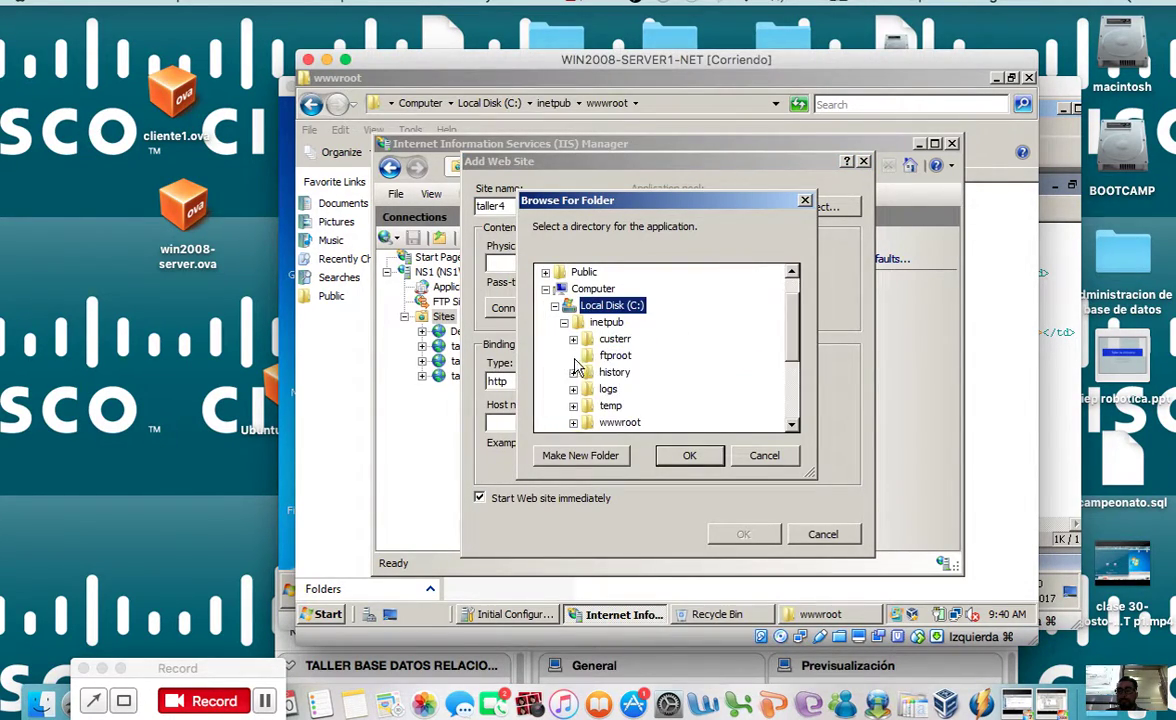
scroll(779, 346, "down", 2)
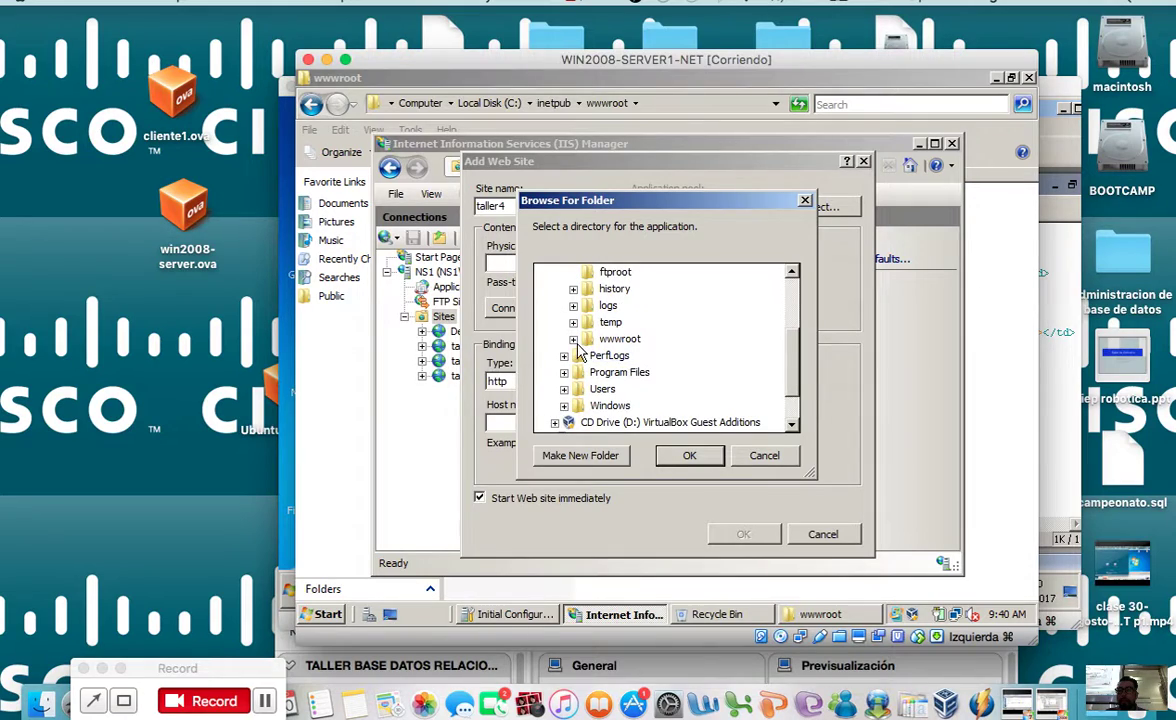
double_click(620, 336)
scroll(780, 349, "down", 3)
left_click(628, 306)
left_click(689, 455)
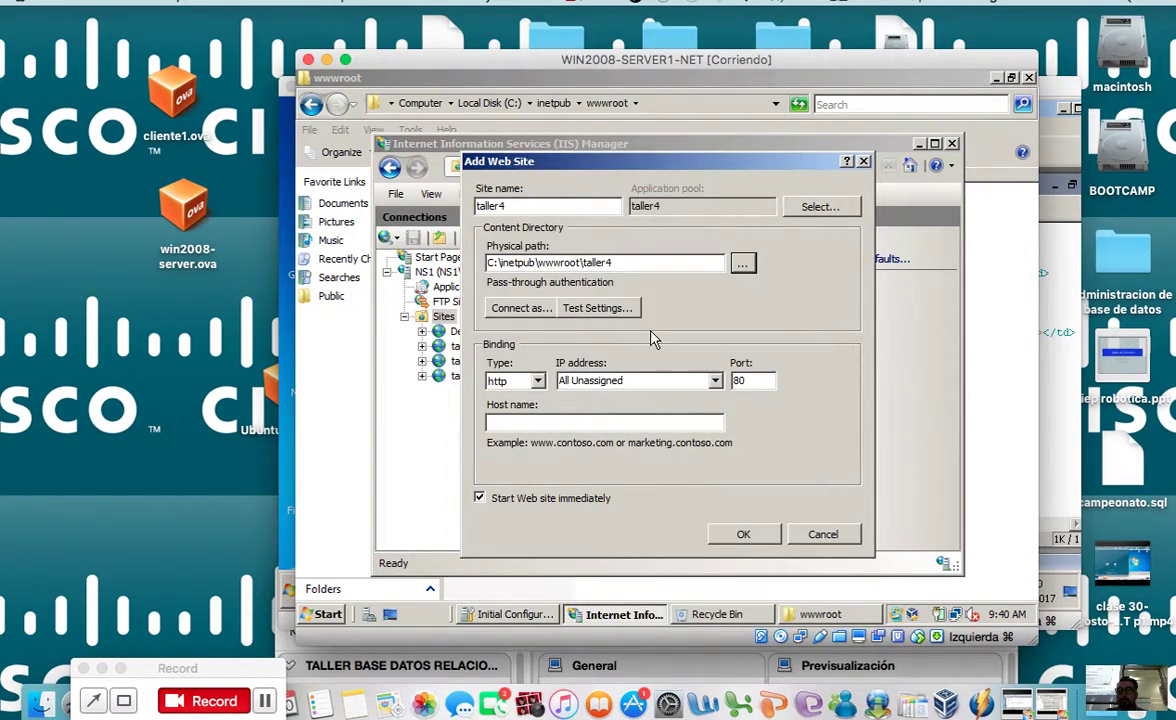
Step: Set the binding to http on 192.168.1.2 and select the port 80 value for 84
left_click(650, 381)
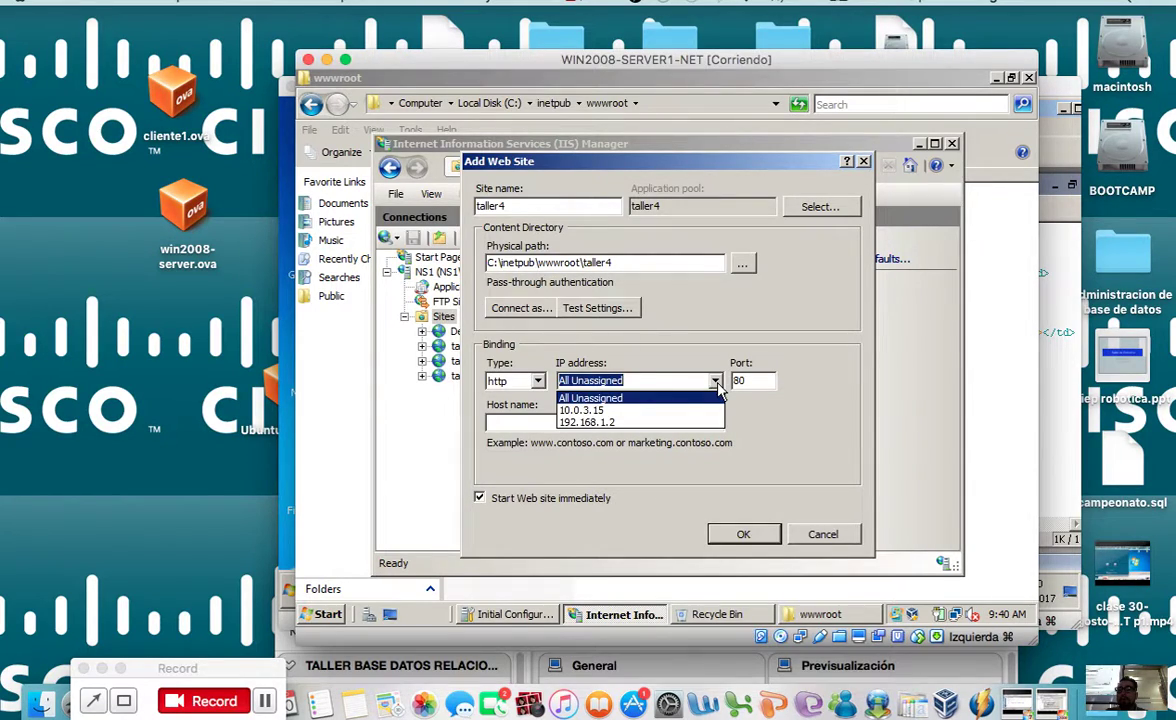
left_click(638, 423)
left_click(660, 381)
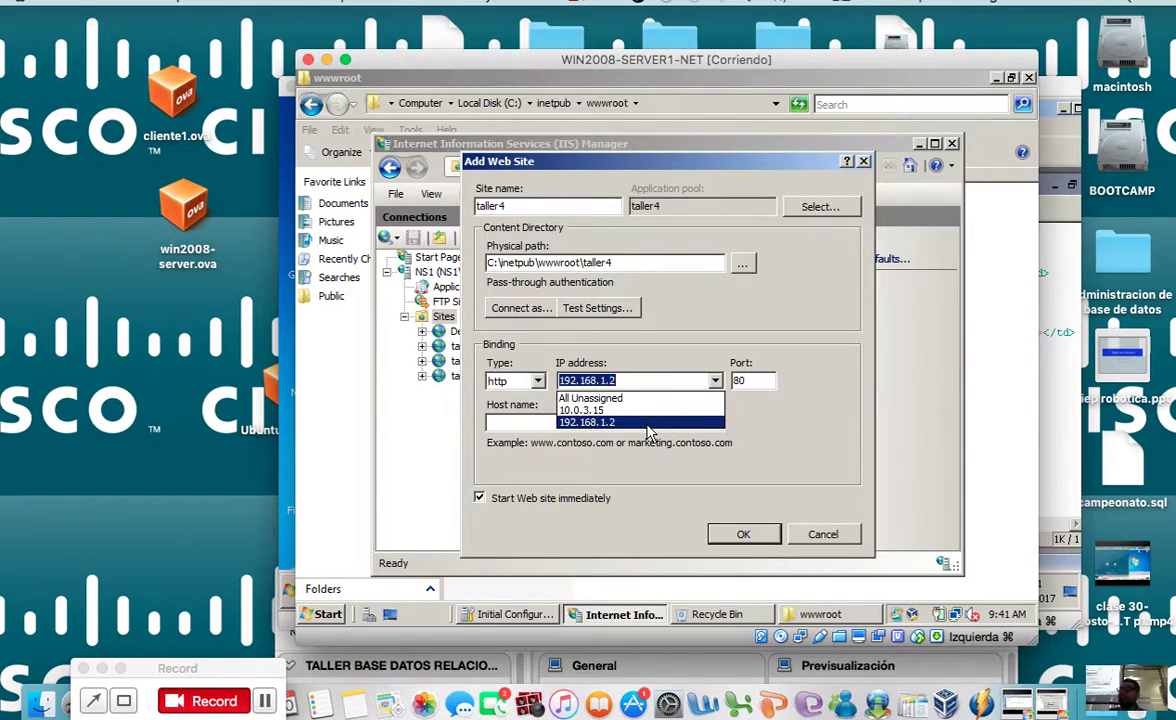
left_click(648, 431)
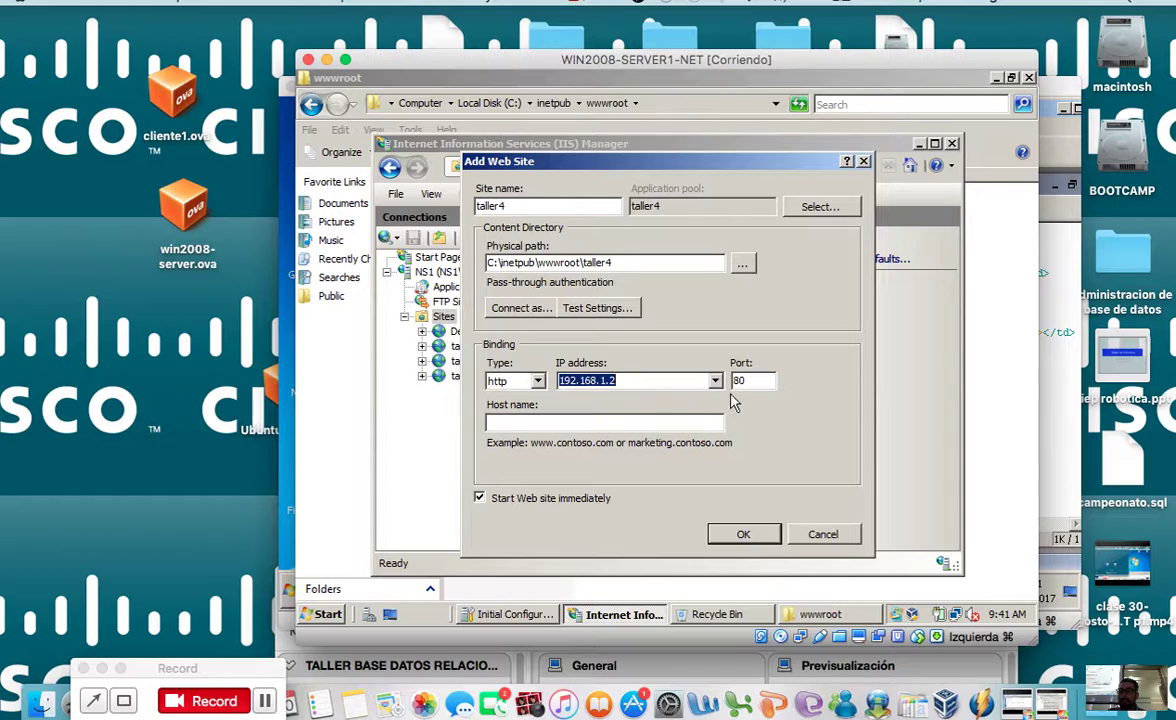
left_click(538, 381)
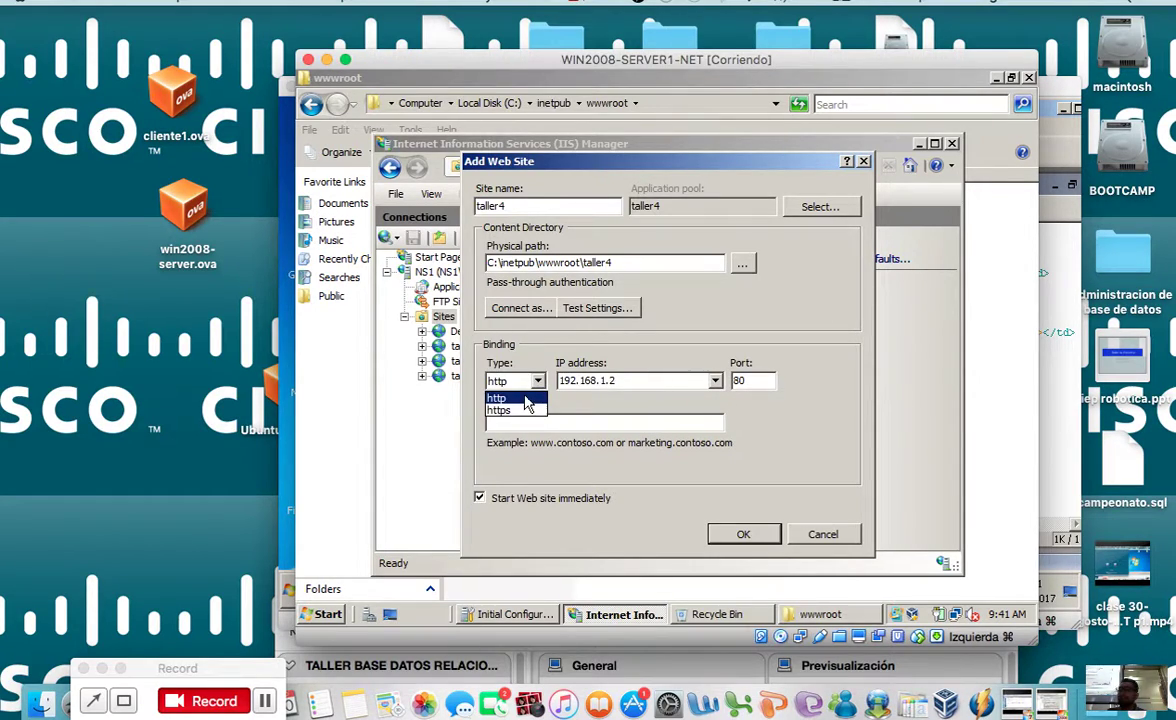
left_click(526, 399)
left_click(538, 381)
left_click(515, 410)
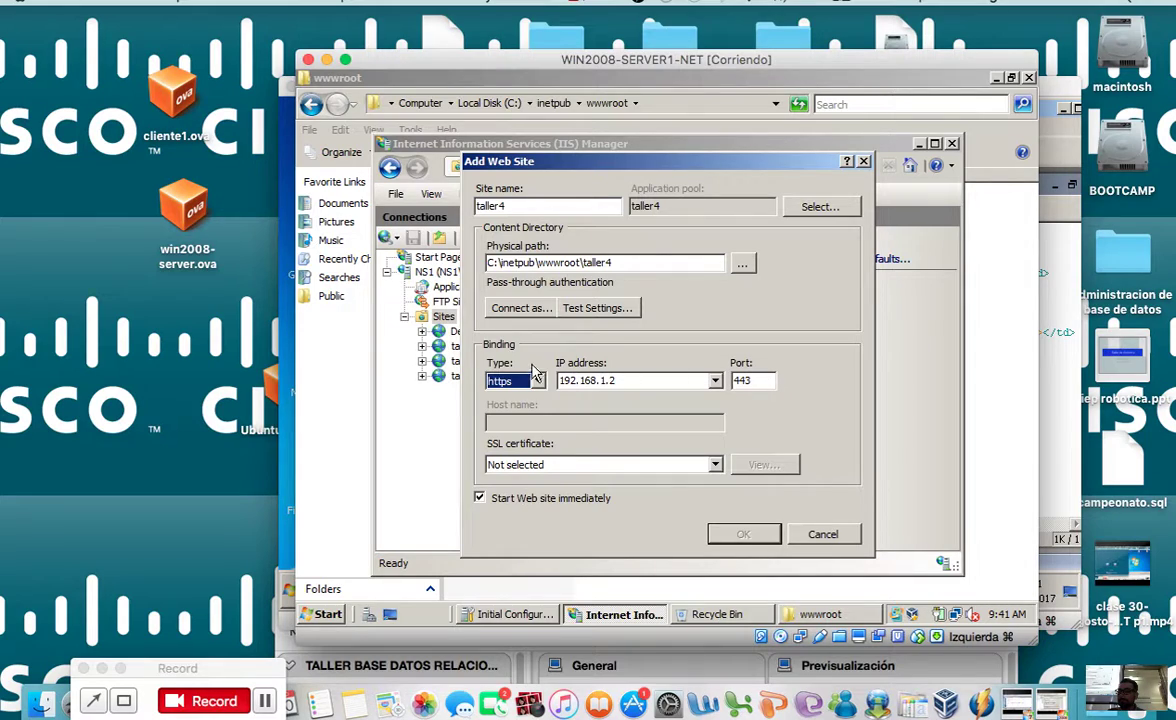
left_click(512, 381)
left_click(530, 396)
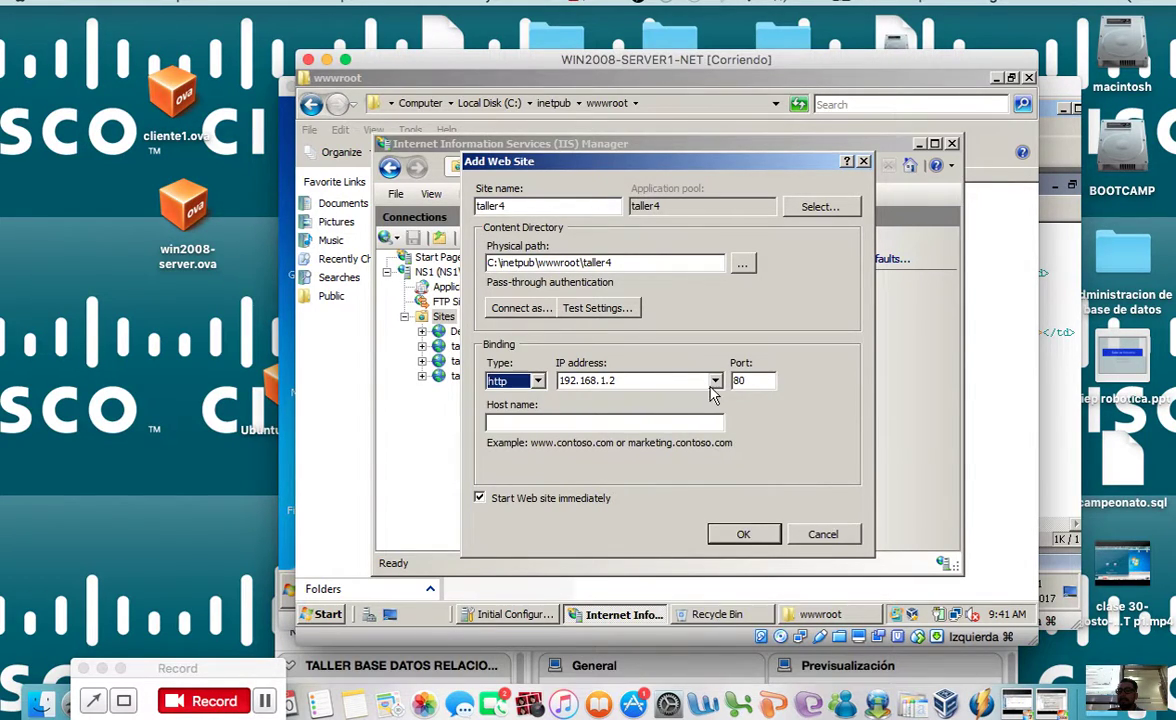
double_click(765, 380)
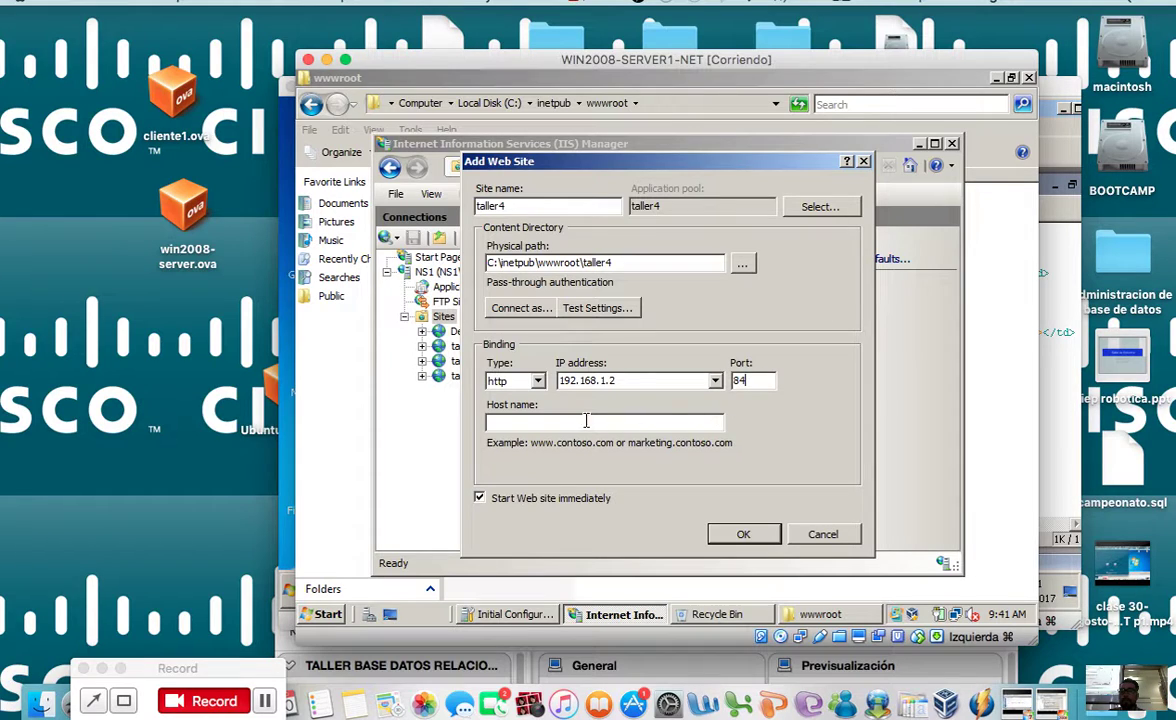
Step: Create the taller4 site, then refresh it from its Connections tree menu
left_click(743, 534)
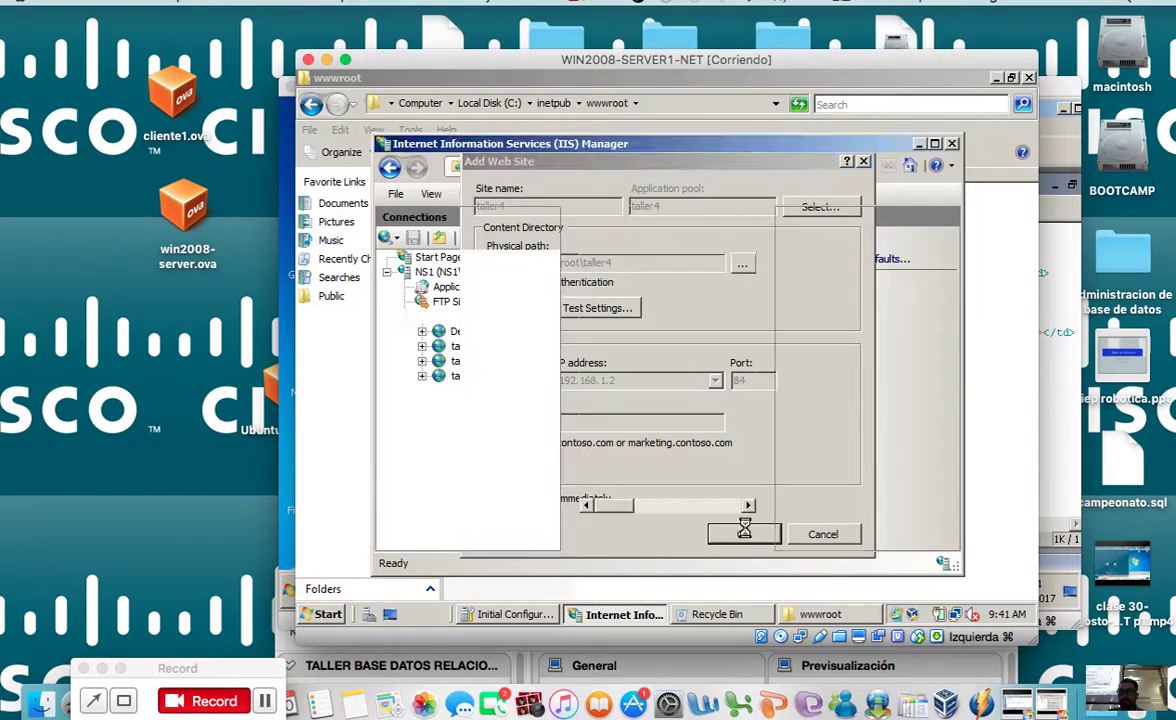
left_click(440, 393)
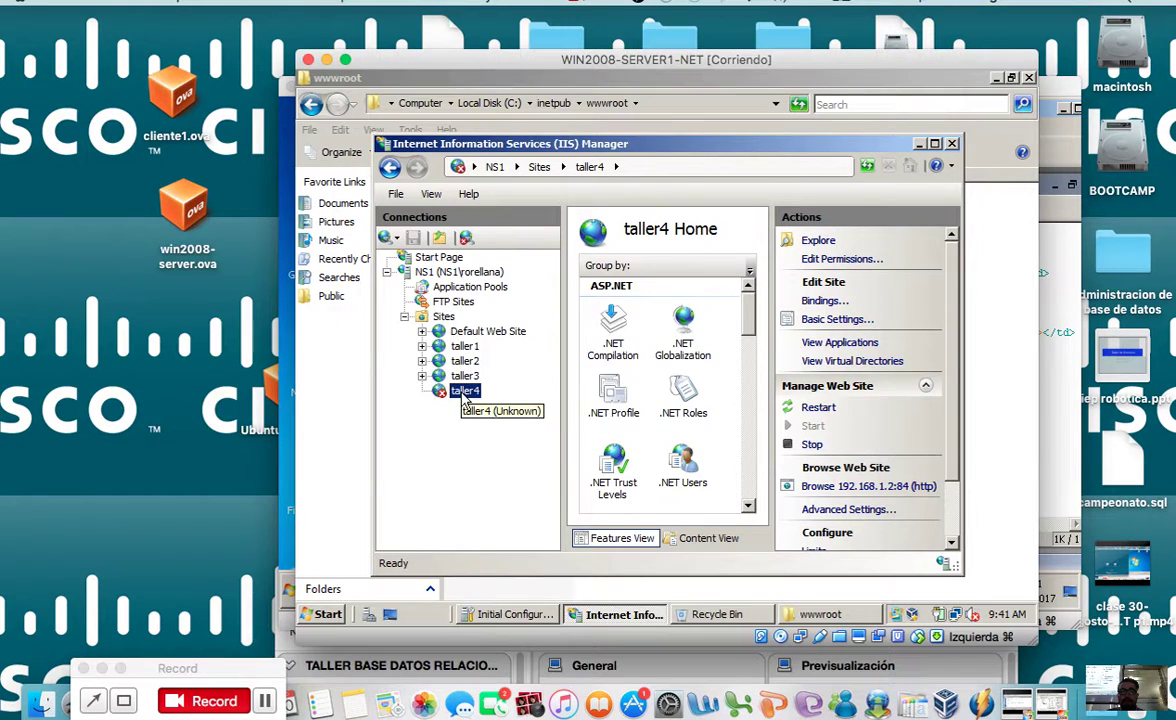
right_click(464, 399)
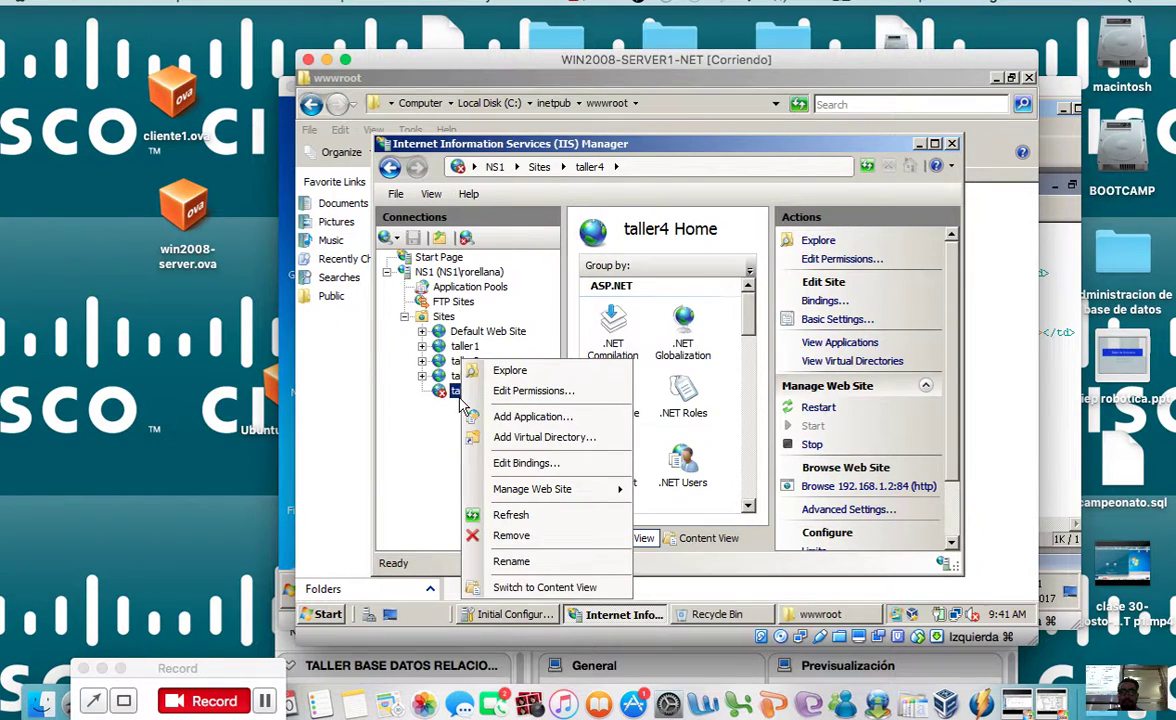
left_click(505, 514)
right_click(464, 399)
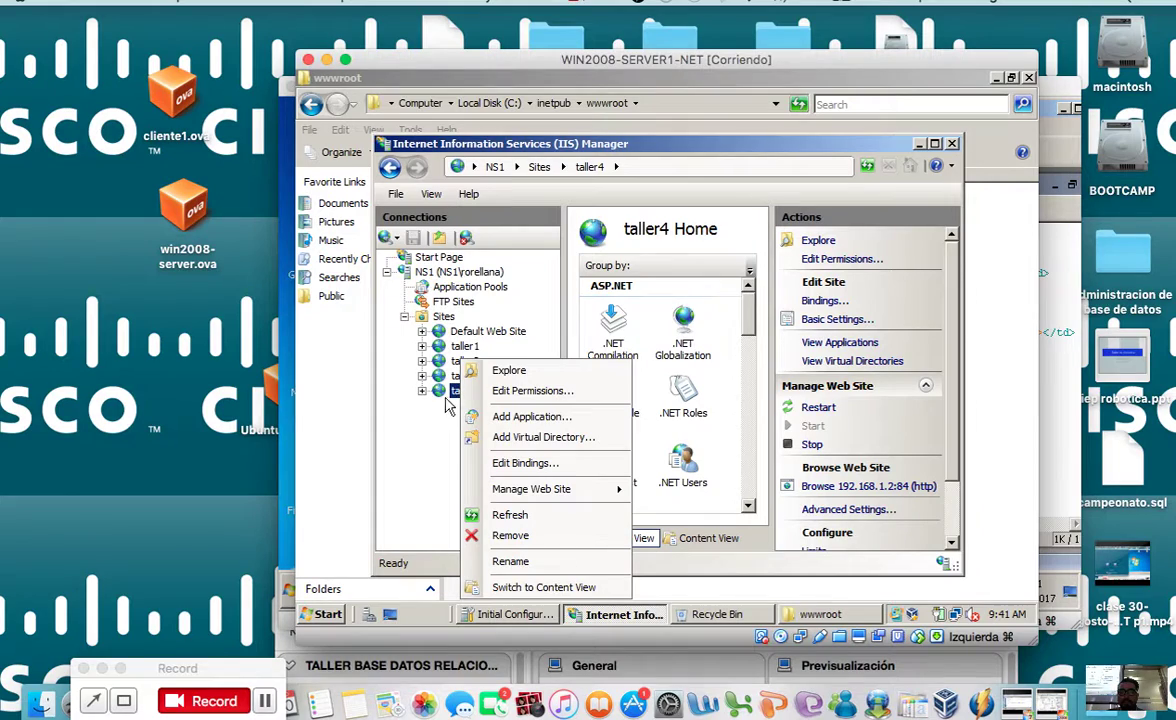
left_click(433, 397)
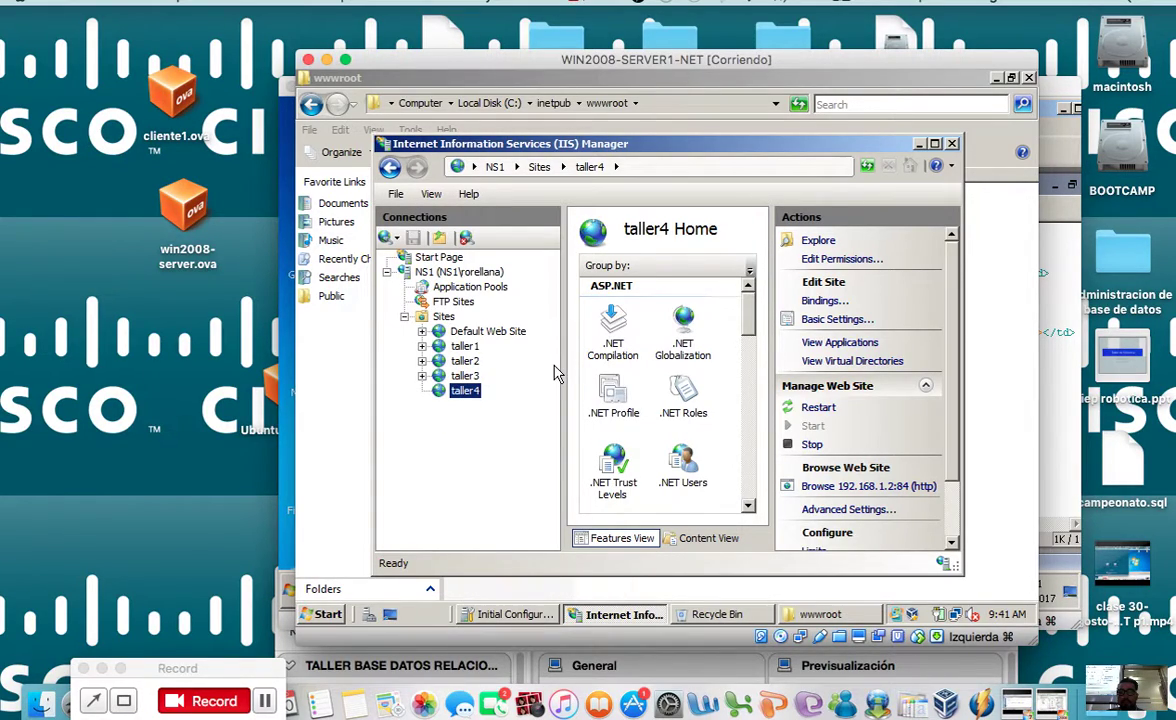
left_click_drag(562, 365, 516, 366)
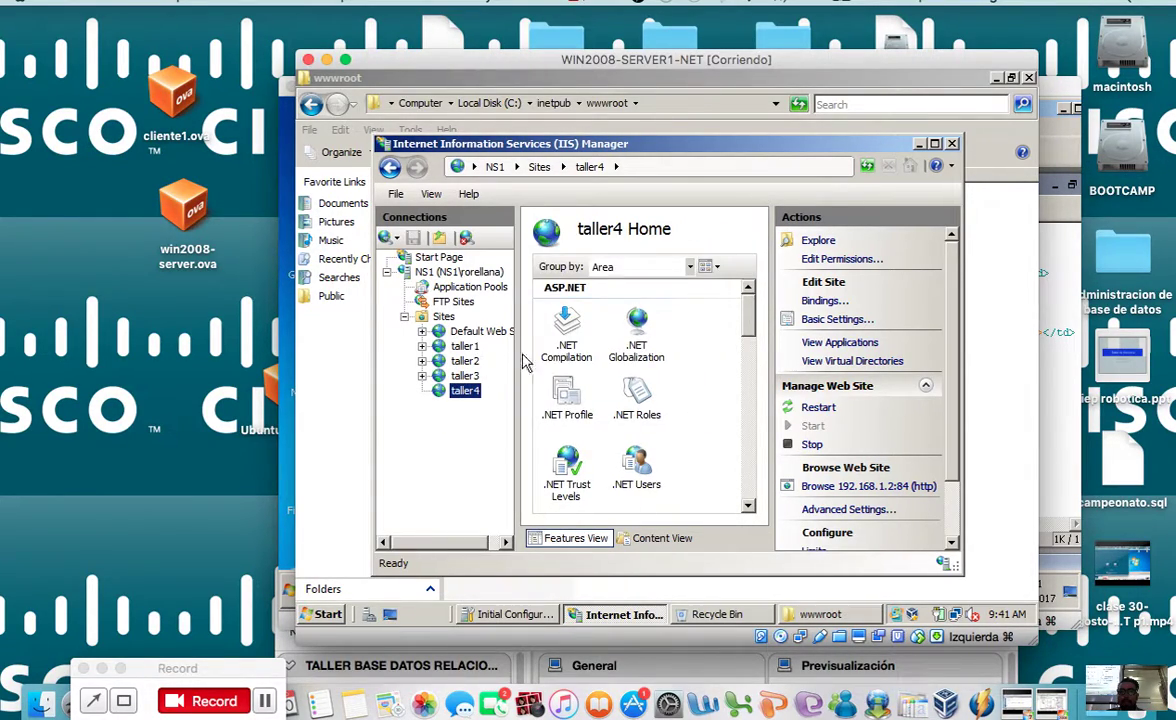
left_click_drag(748, 330, 748, 414)
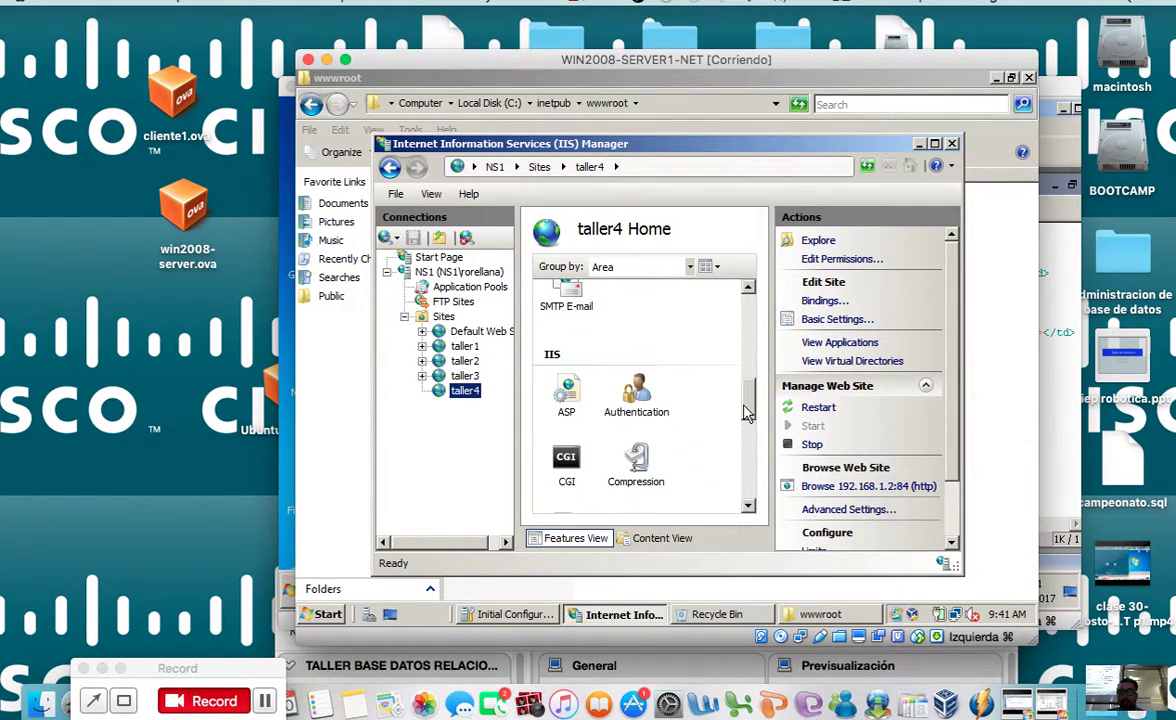
left_click(567, 392)
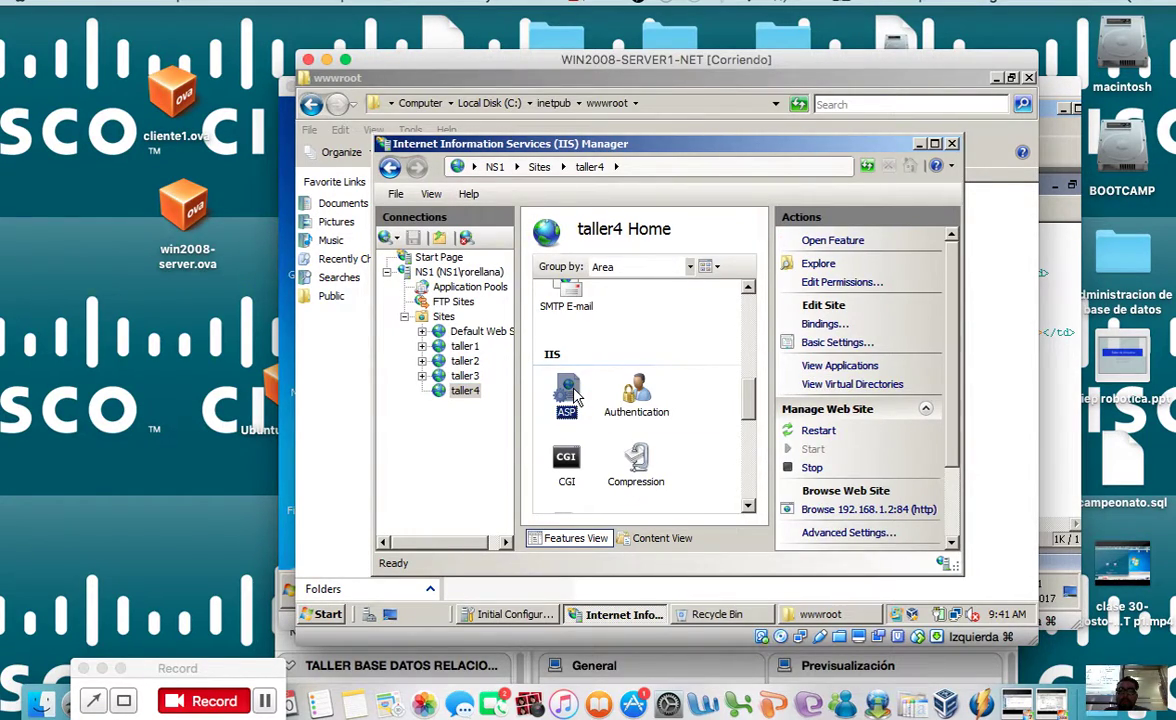
double_click(577, 397)
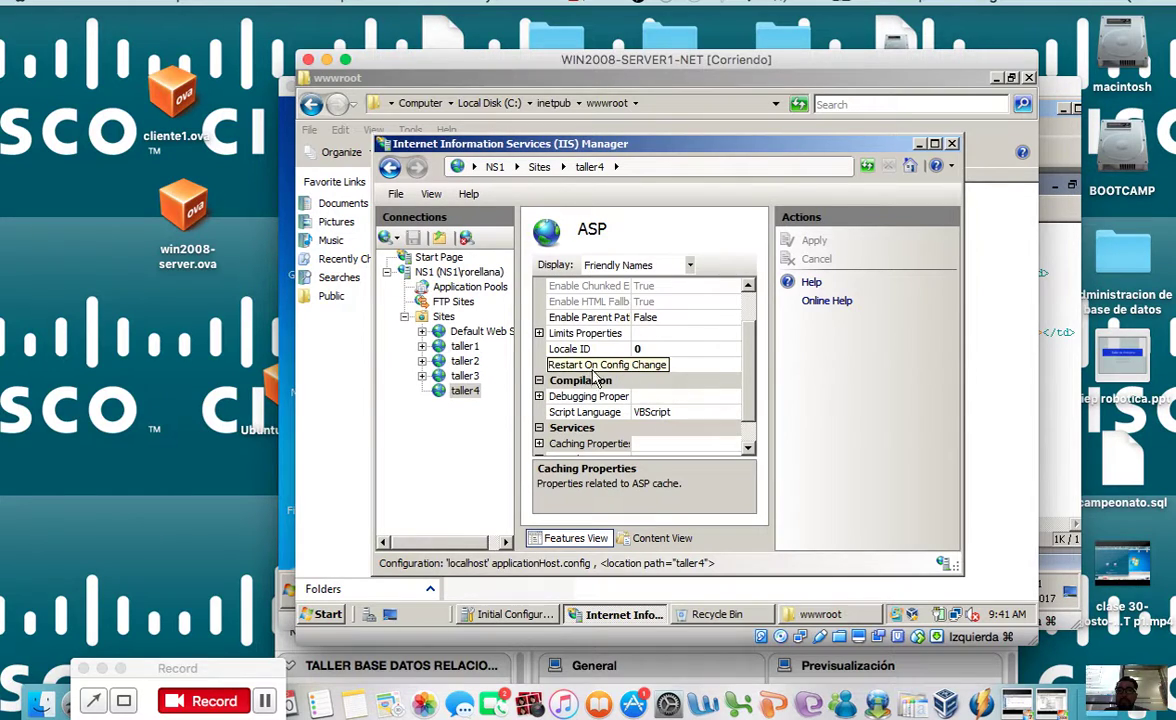
left_click(465, 376)
left_click(477, 390)
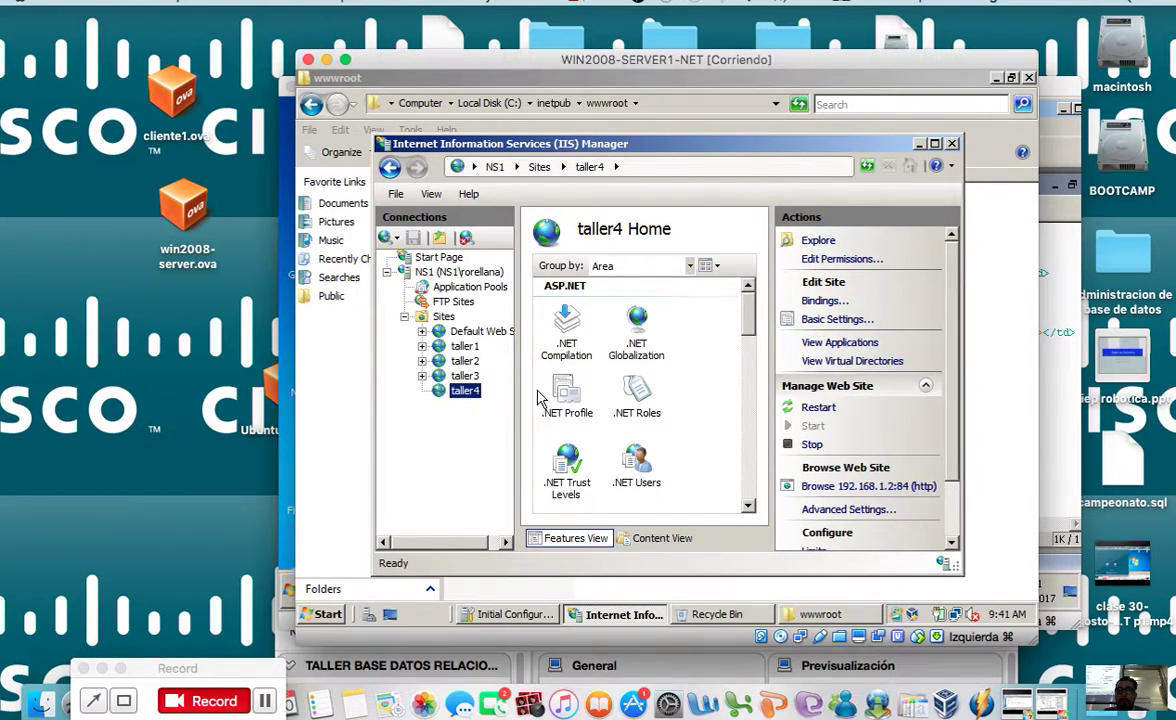
left_click_drag(745, 327, 748, 443)
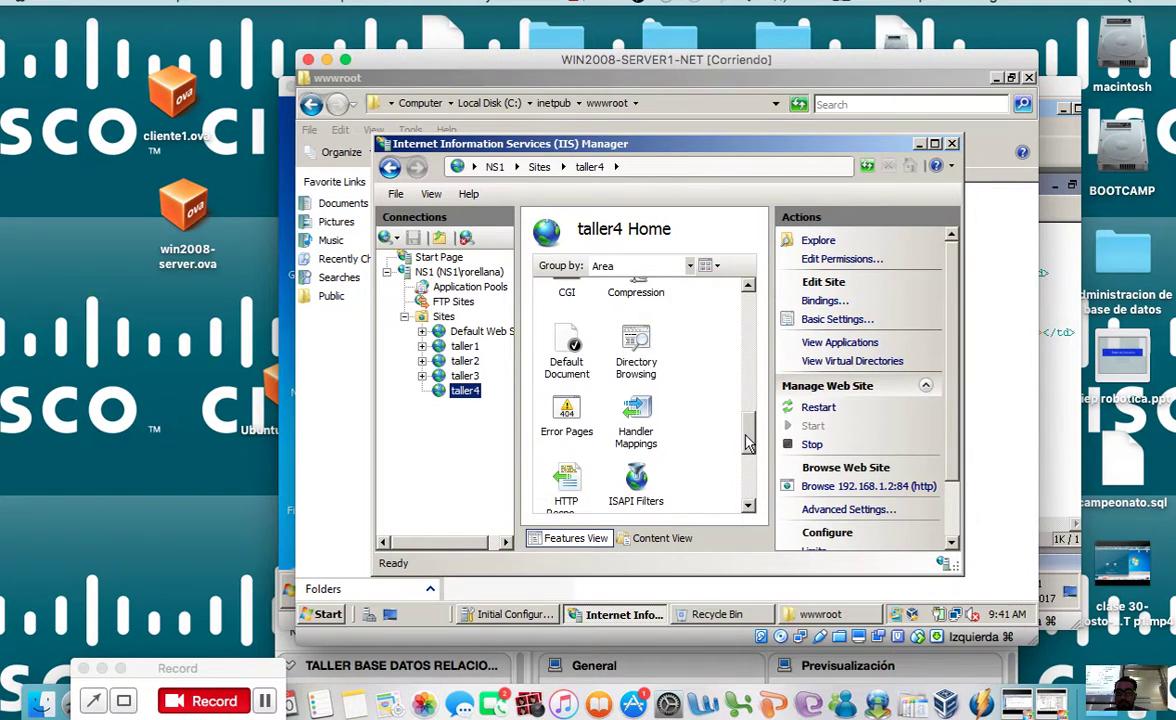
Step: Add index.asp in taller4's Default Document list and return to the site's Home page
double_click(575, 360)
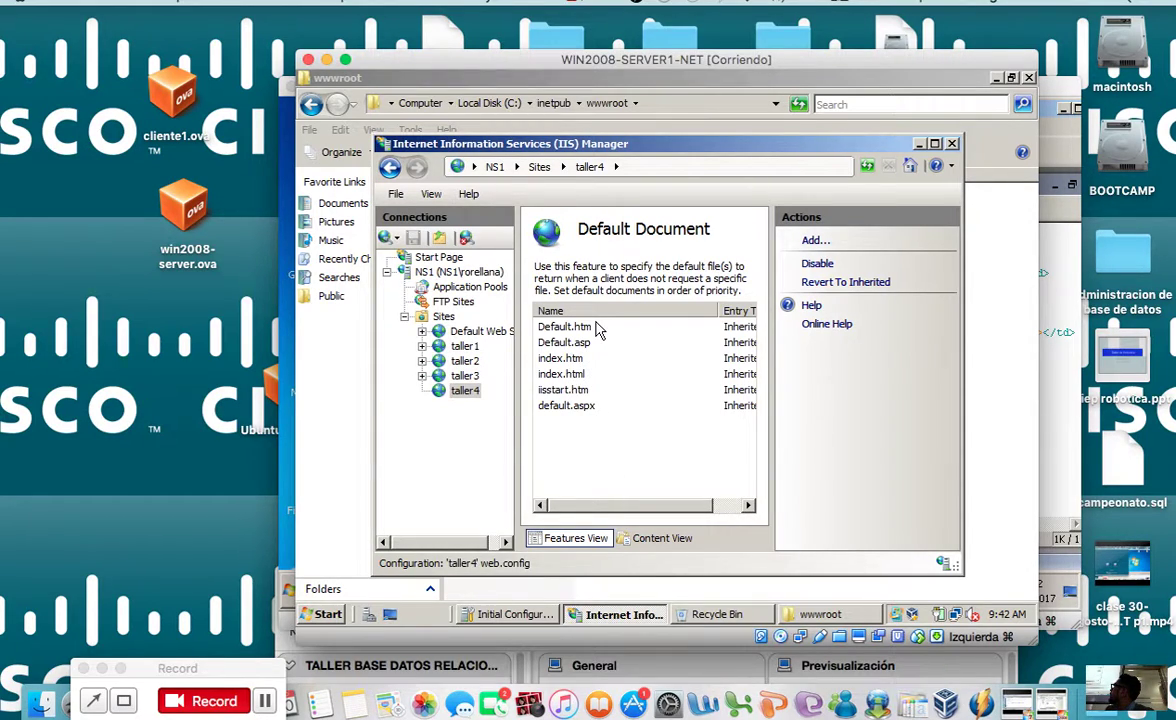
left_click(815, 241)
type("index.asp")
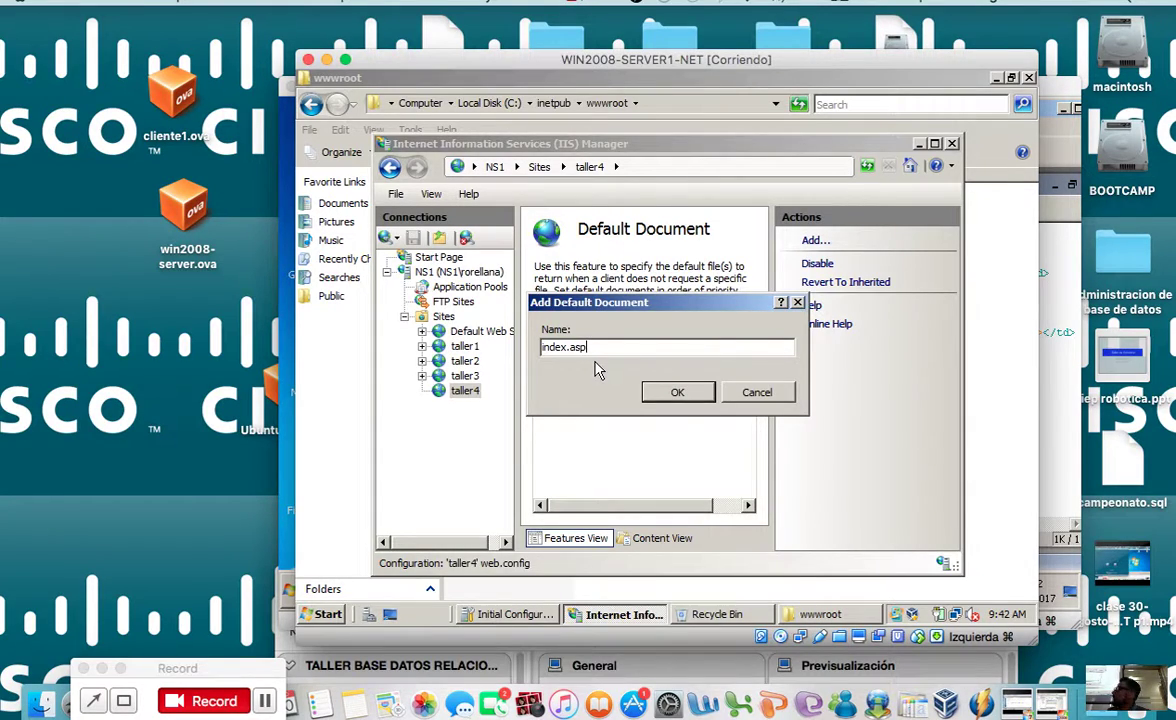
left_click(674, 390)
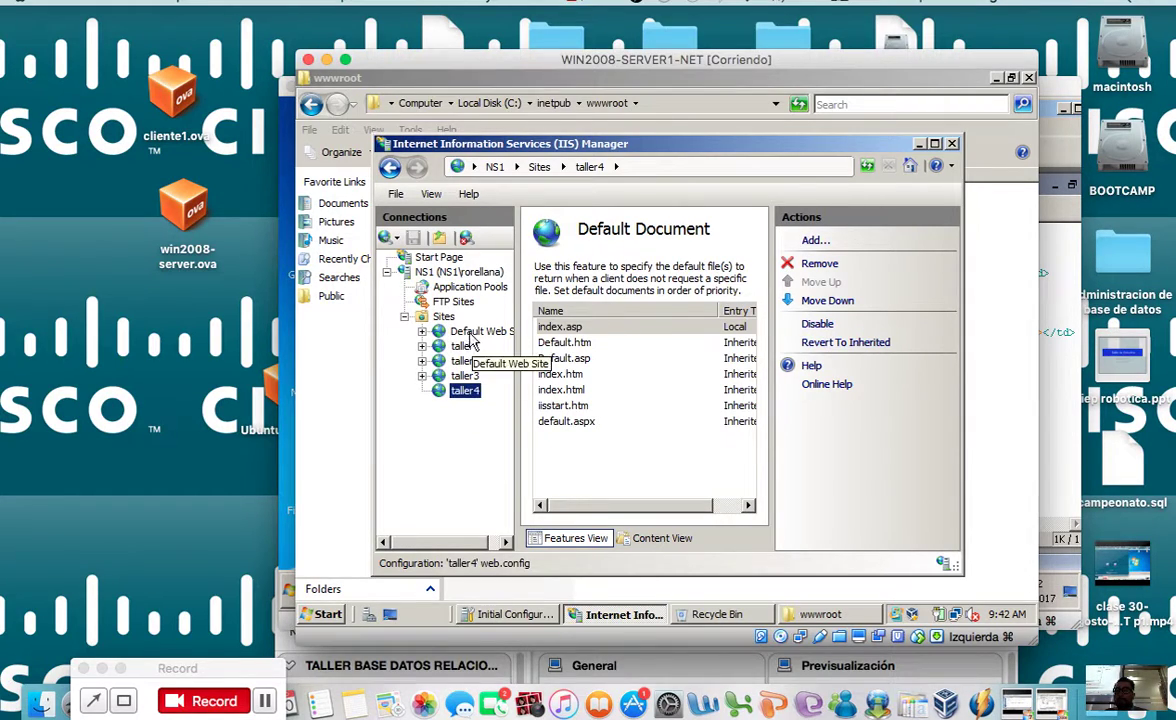
left_click(440, 316)
left_click(464, 390)
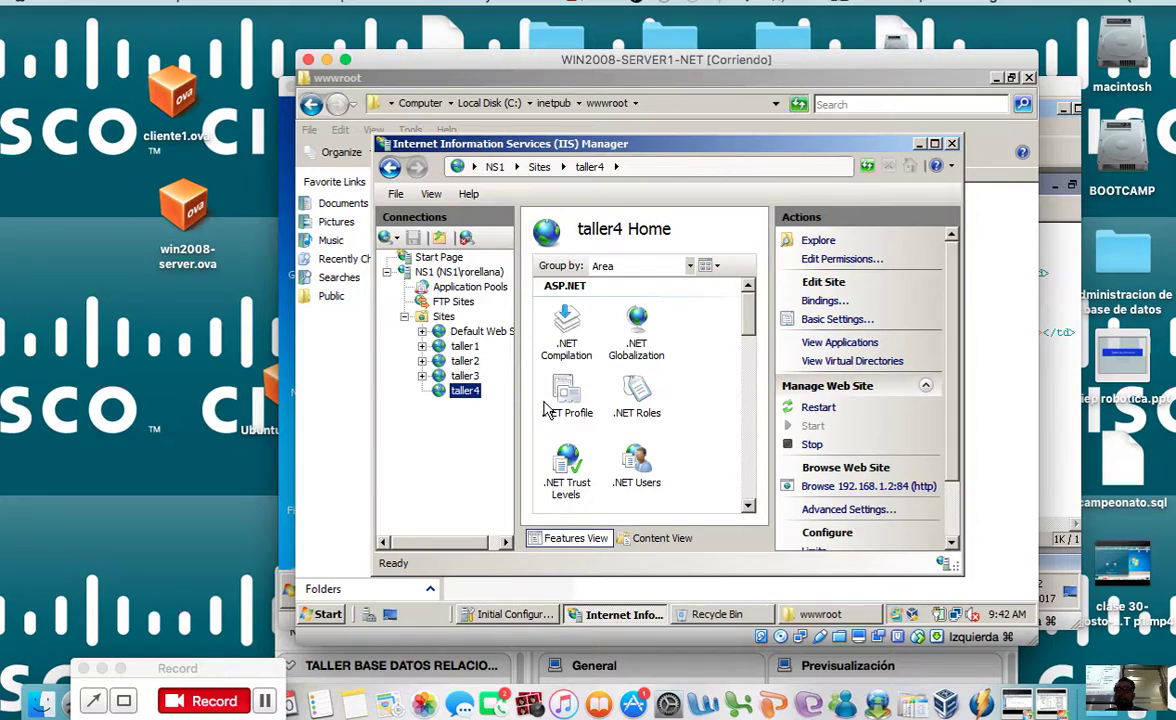
Step: On the client machine, load the site at 192.168.1.2:84 in Firefox
left_click_drag(761, 61, 465, 86)
left_click_drag(838, 105, 882, 224)
left_click_drag(779, 204, 816, 80)
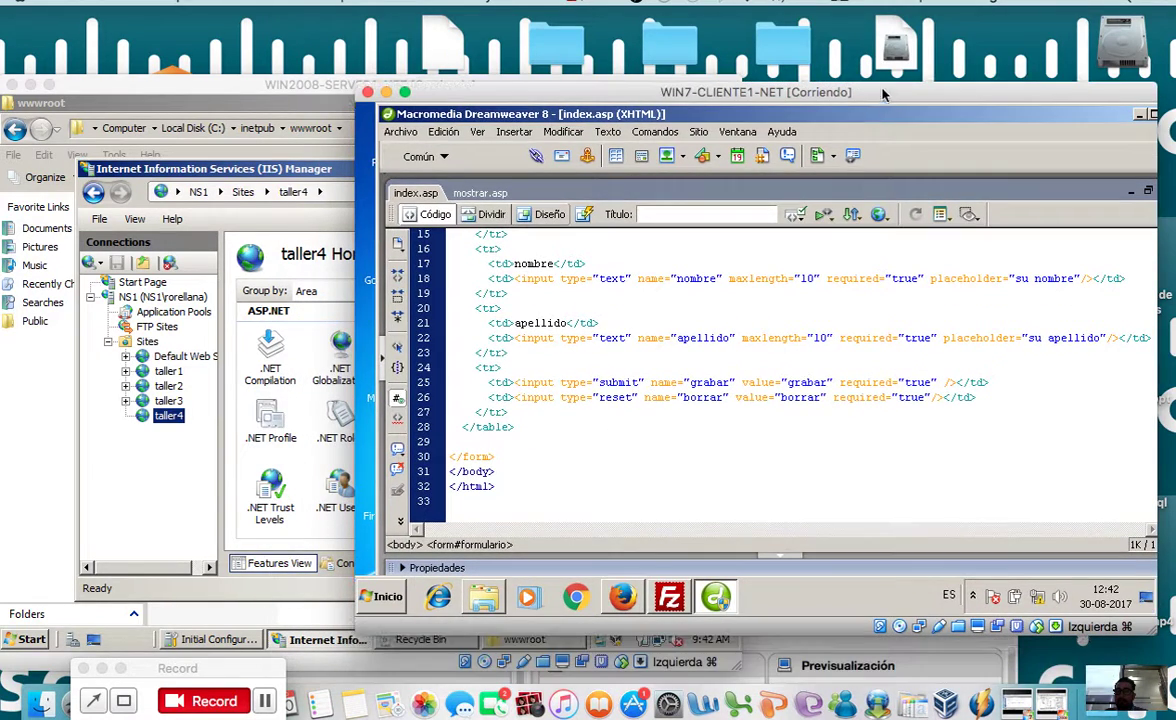
left_click(622, 597)
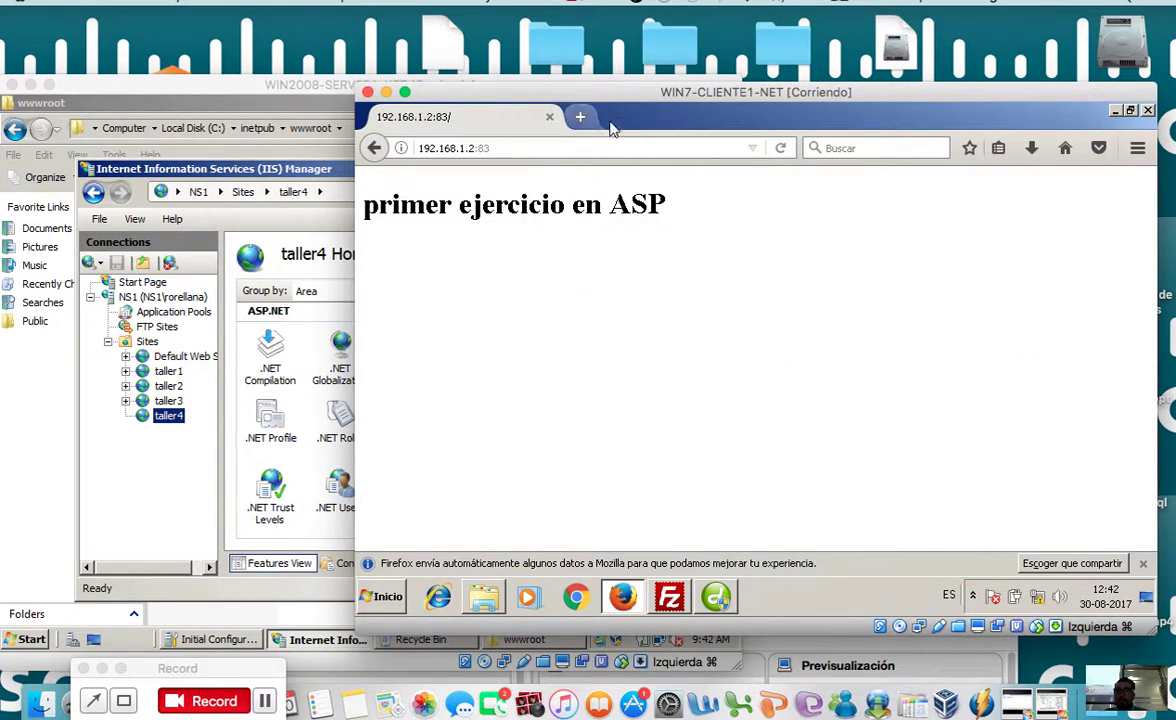
left_click_drag(620, 92, 660, 219)
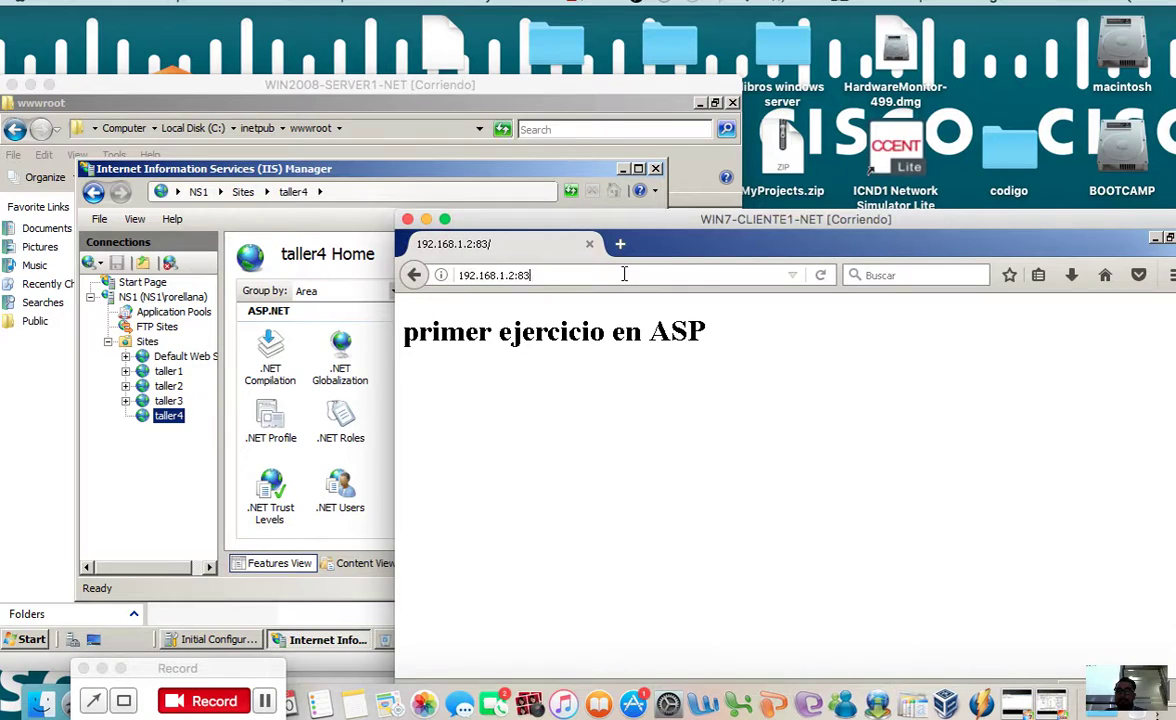
left_click(628, 274)
key("BackSpace")
type("4")
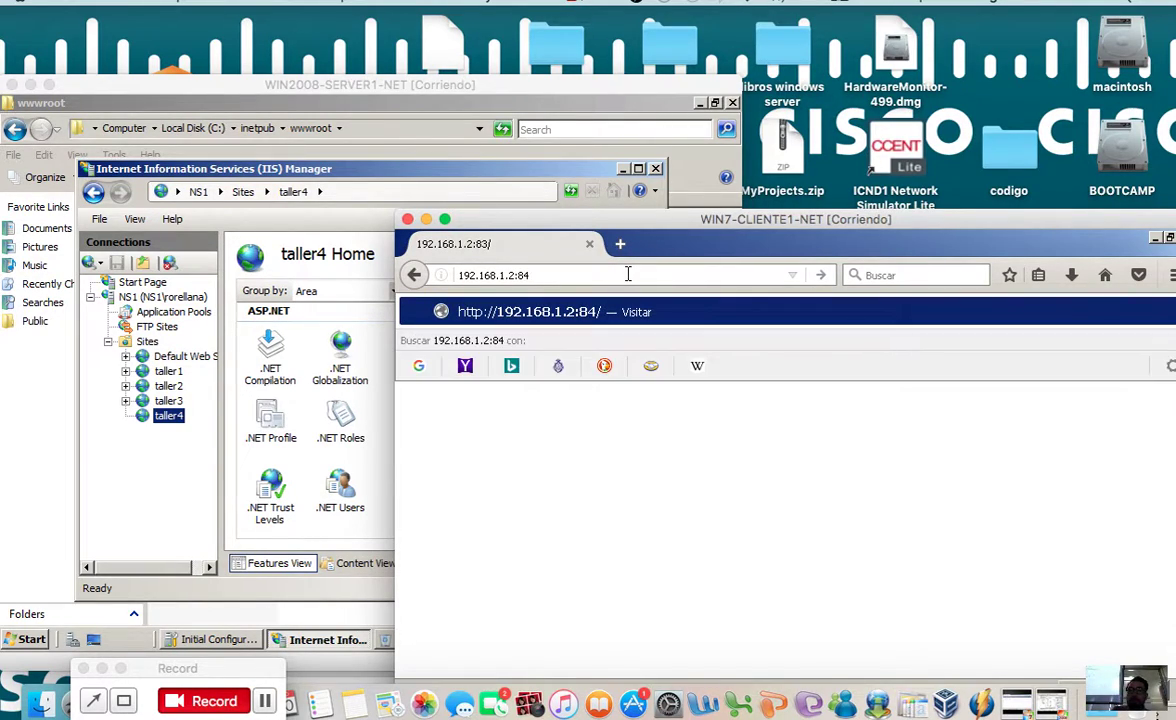
key("Return")
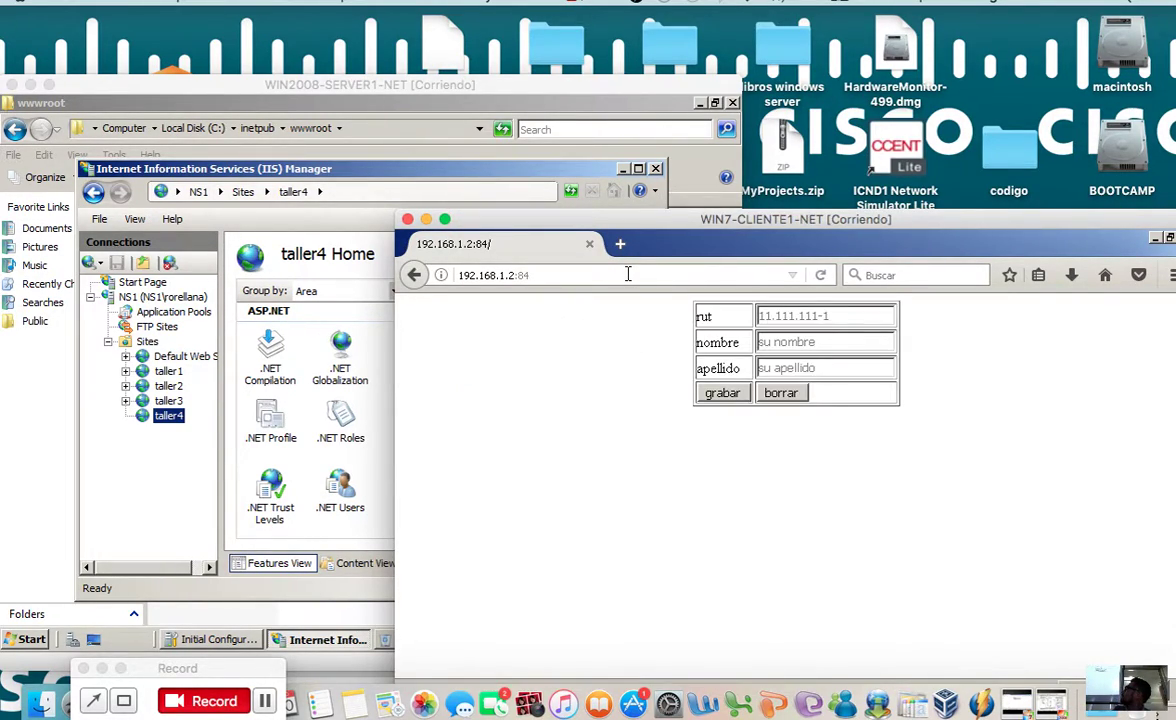
Step: Submit the empty registration form to see the required-field warnings
left_click_drag(734, 218, 659, 277)
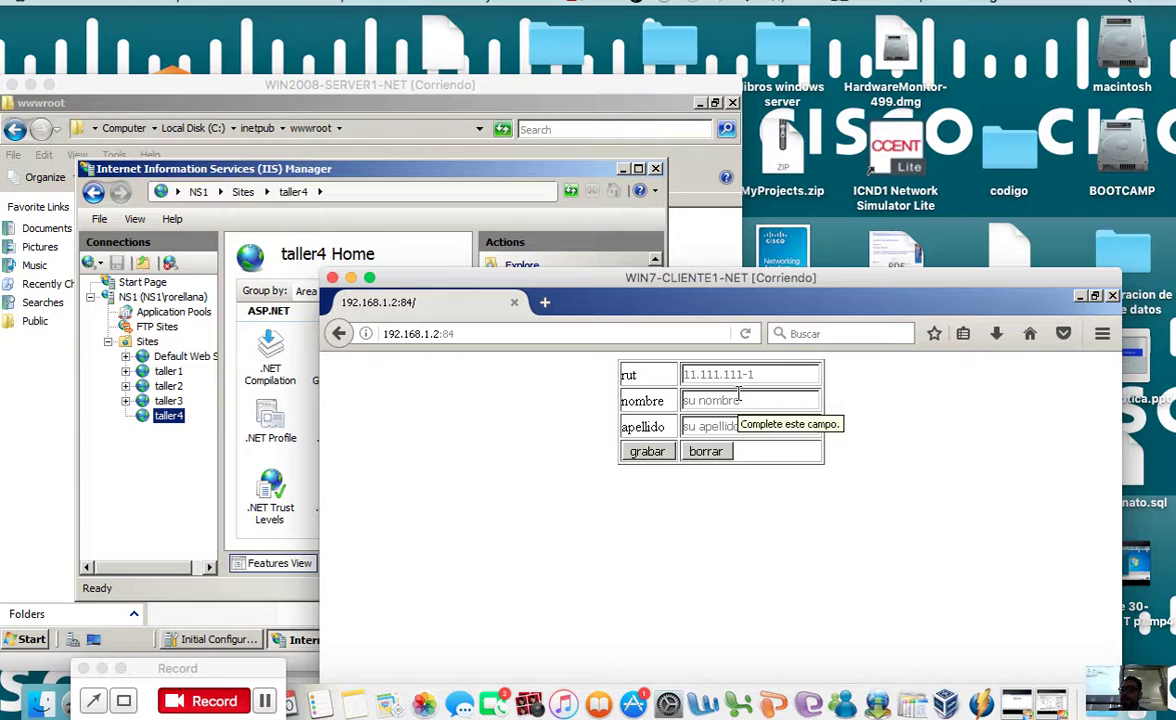
left_click_drag(660, 280, 621, 318)
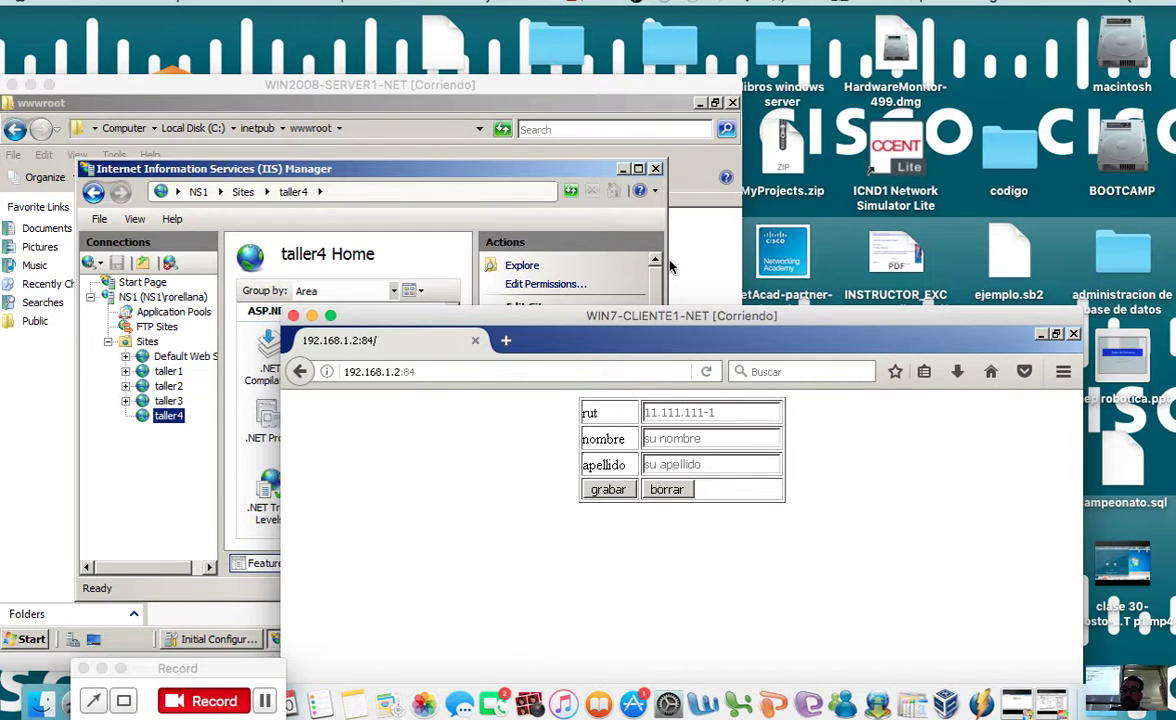
left_click_drag(633, 315, 578, 151)
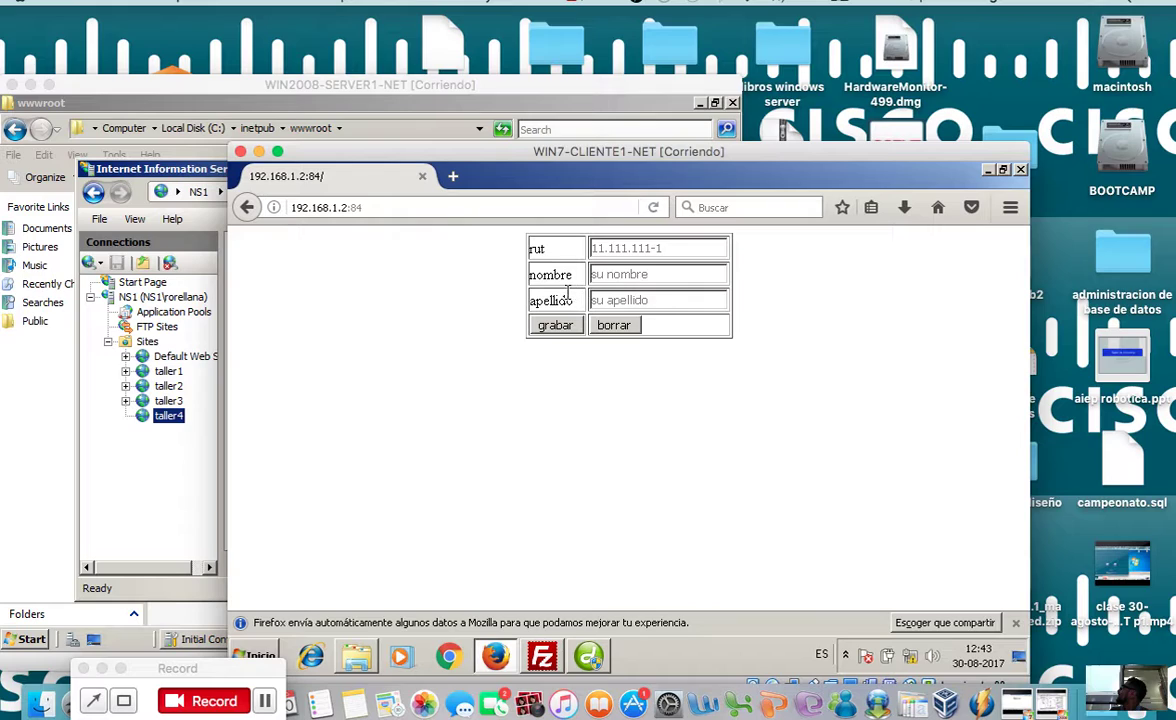
left_click(553, 324)
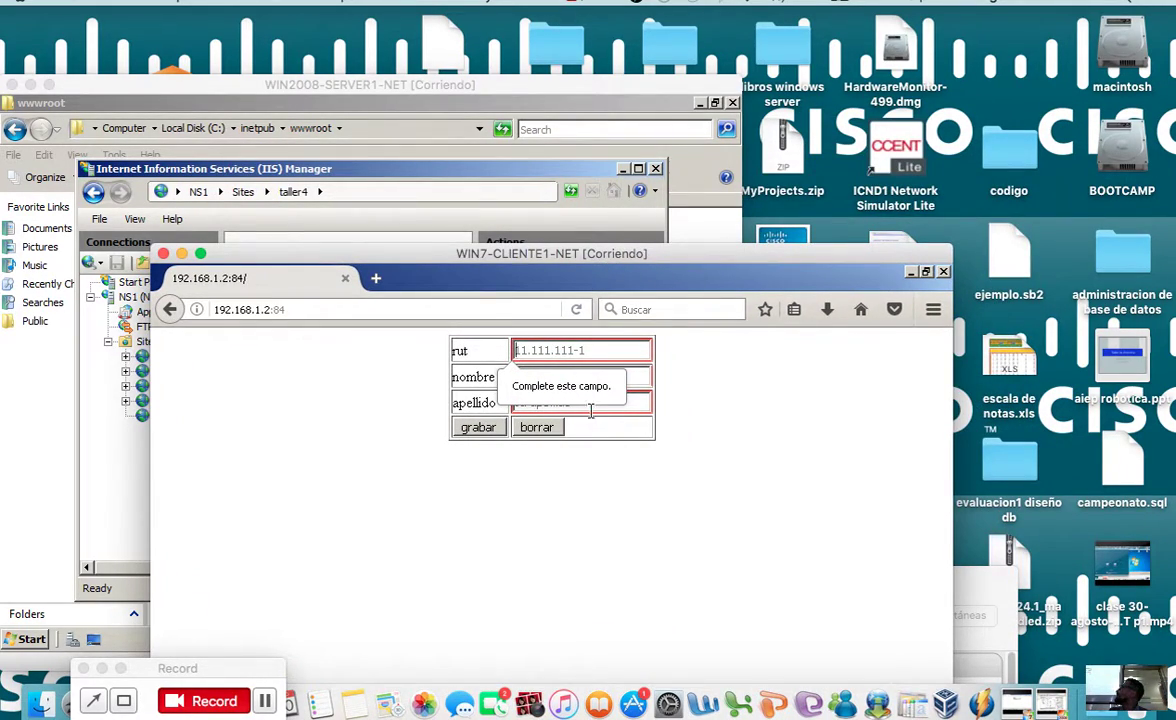
left_click(493, 430)
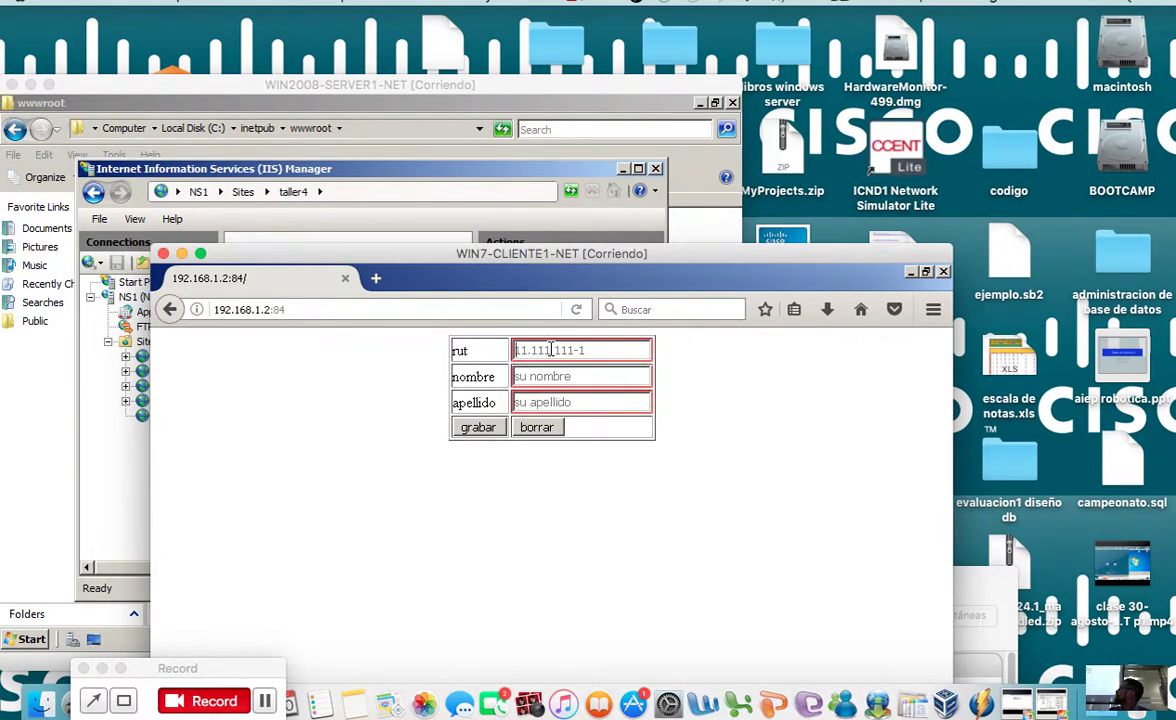
type("1")
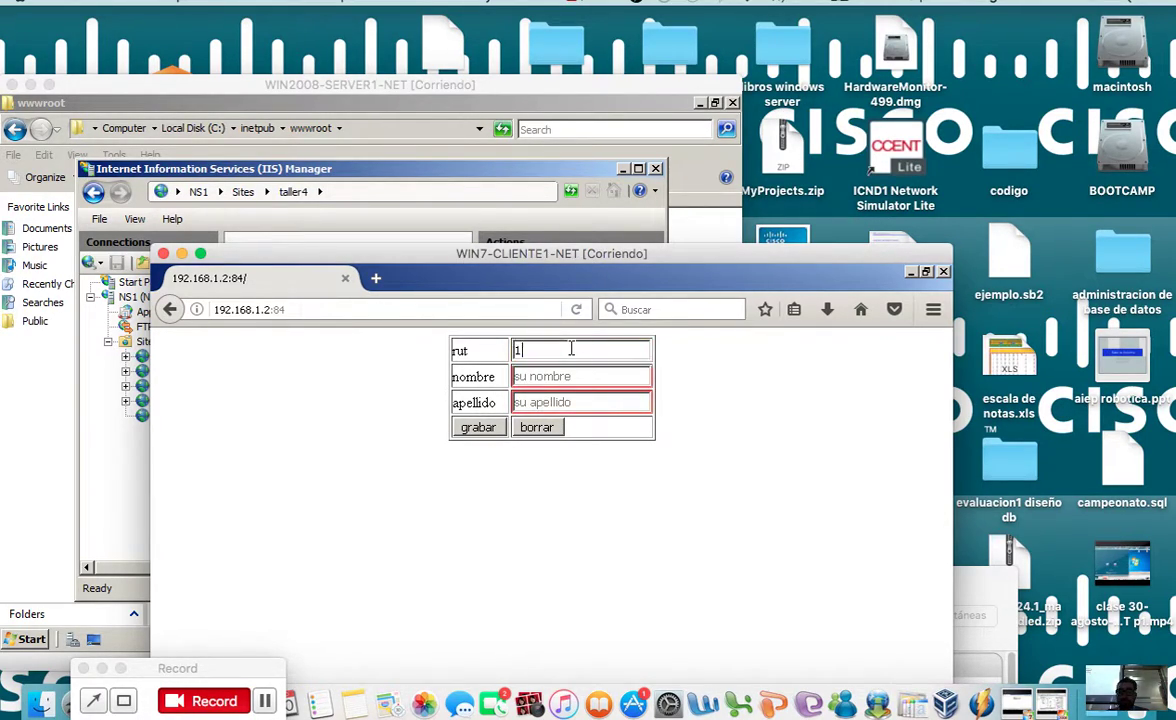
type("11111111111")
left_click(567, 376)
type("2")
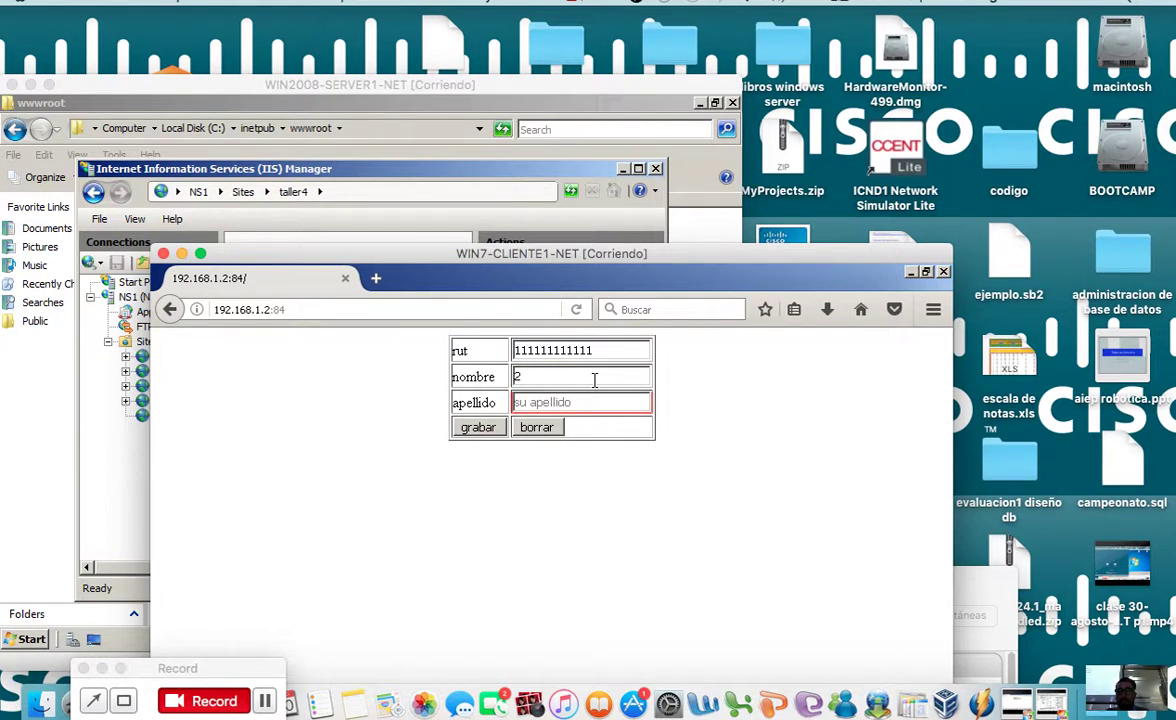
type("dddddddddd")
left_click(615, 402)
type("ddddddddddd")
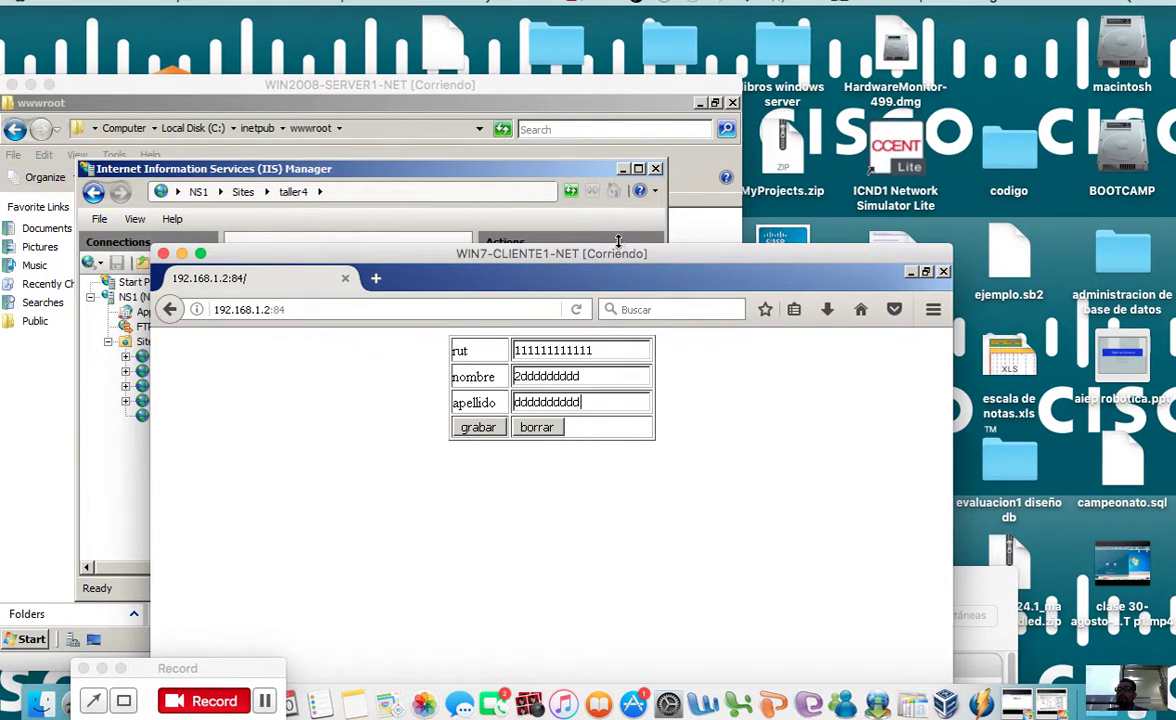
left_click_drag(578, 250, 590, 201)
Step: Submit the test record, get 'usuario registrado!' on mostrar.asp, and return to index.asp
left_click(505, 381)
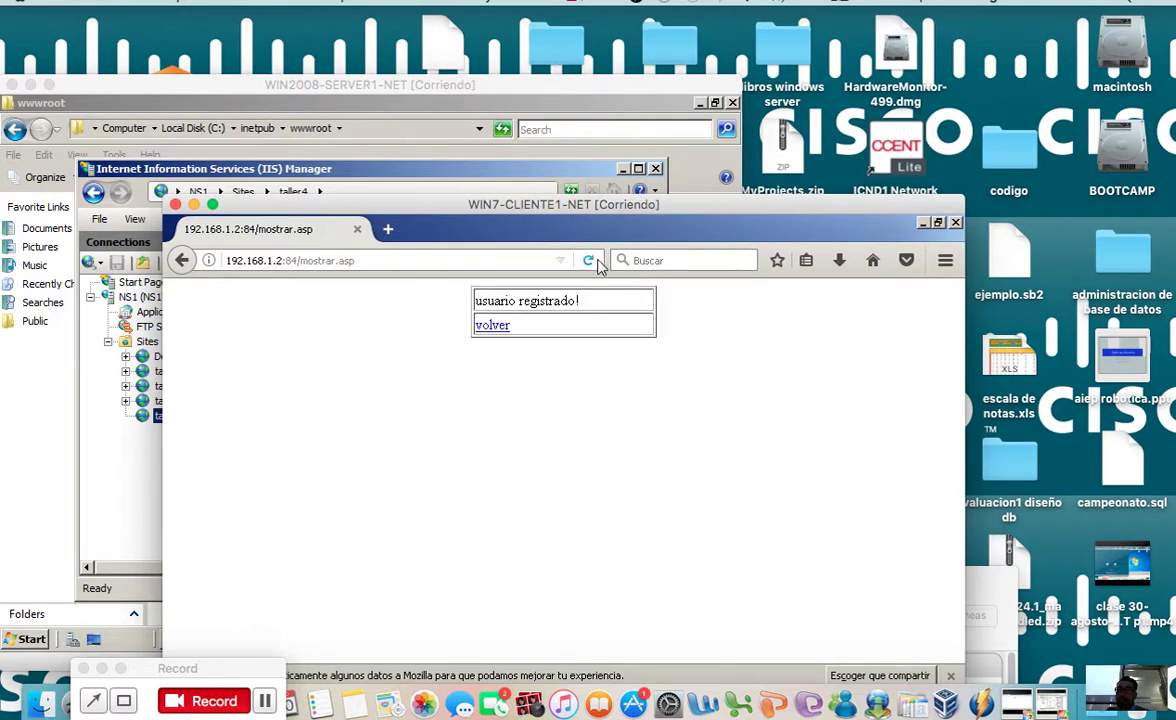
left_click_drag(590, 209, 603, 267)
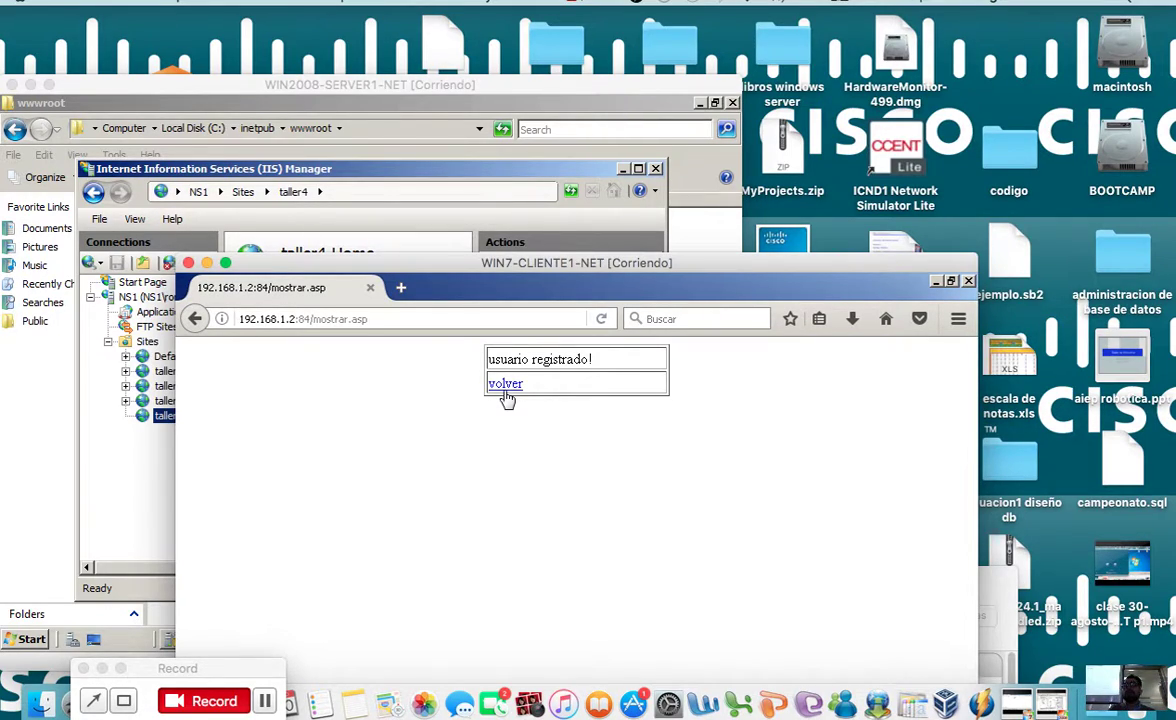
left_click(505, 385)
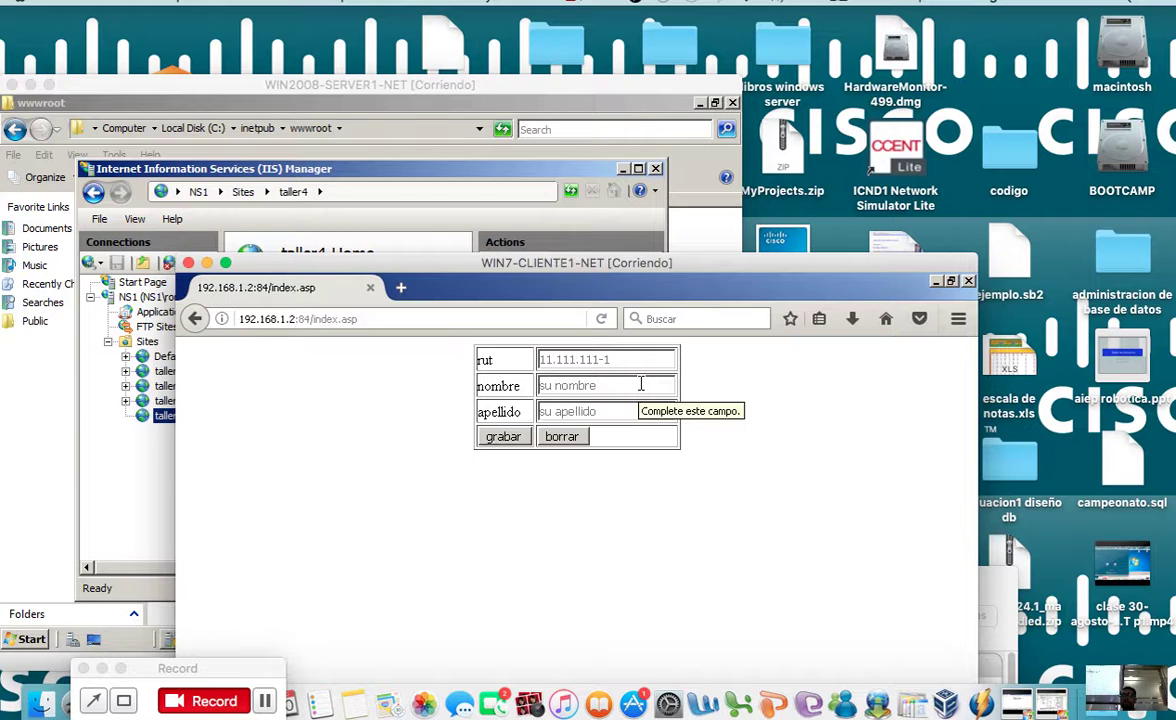
left_click_drag(576, 269, 705, 222)
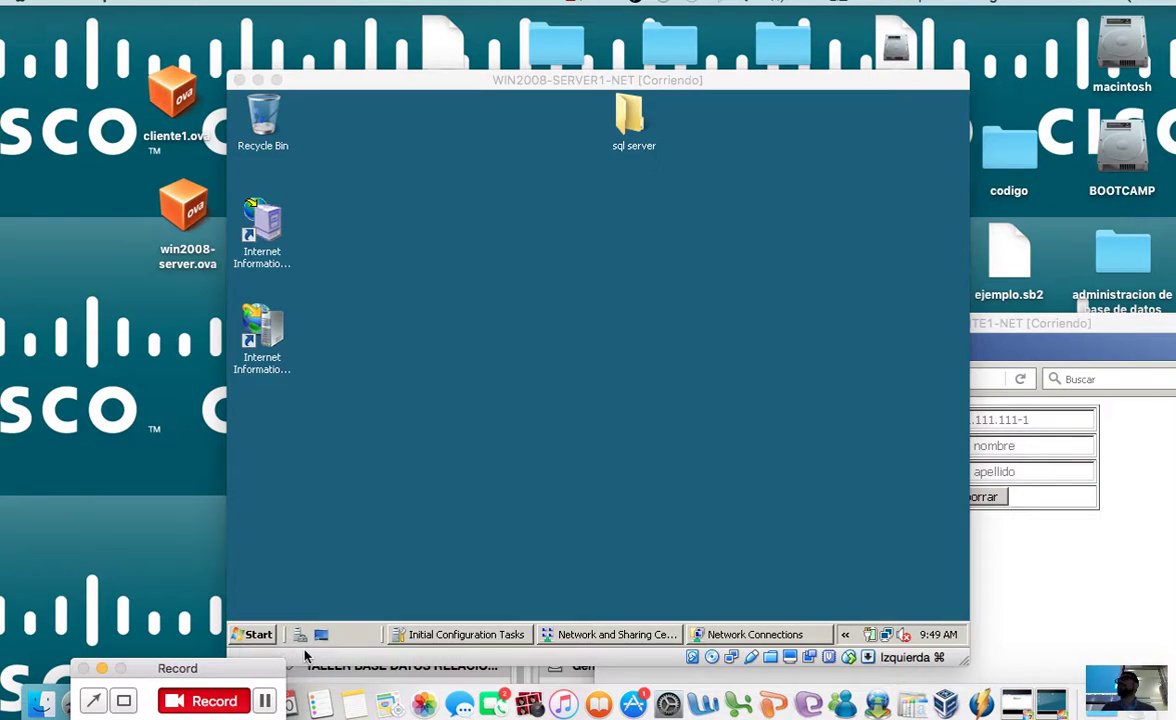
Step: Open the server desktop's sql server folder listing SQLEXPR_x86_ESN and the SQLManagementStudio installers
left_click(422, 414)
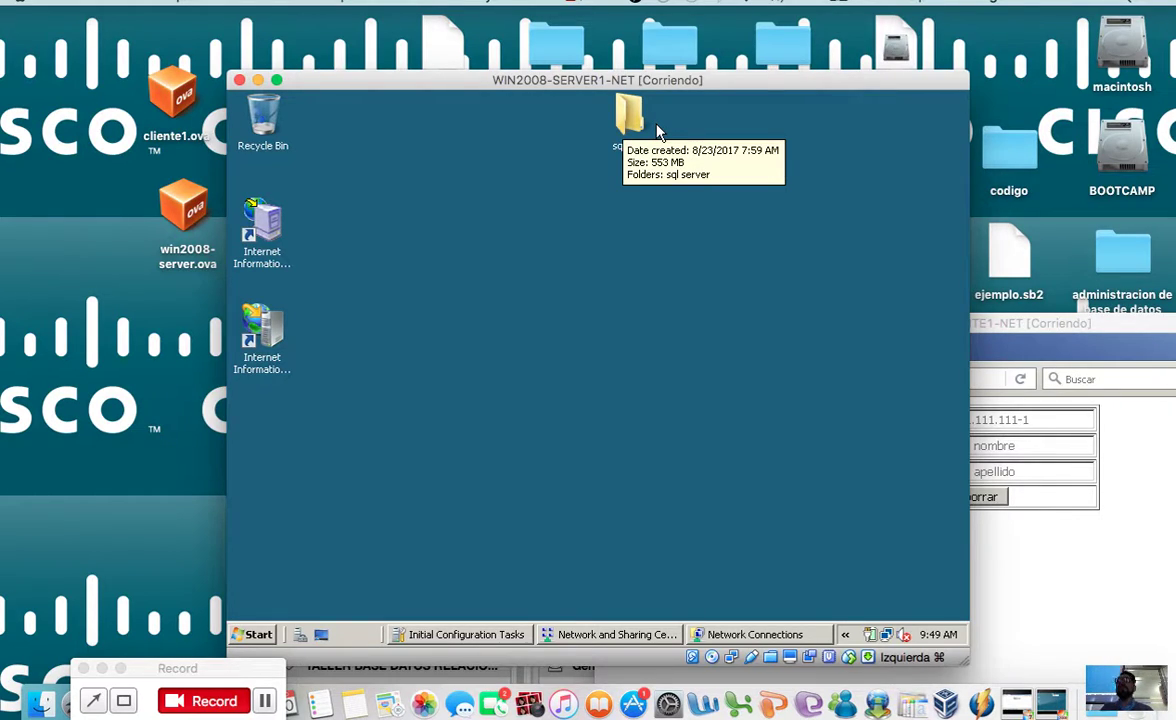
double_click(638, 120)
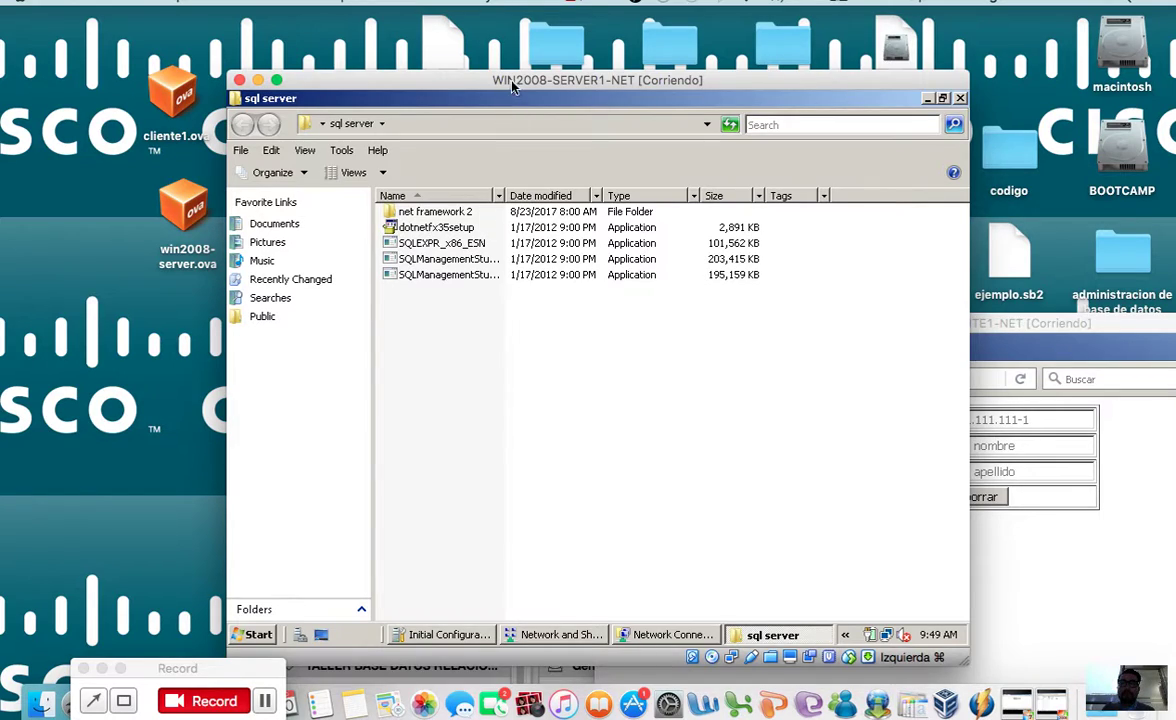
left_click_drag(512, 88, 514, 193)
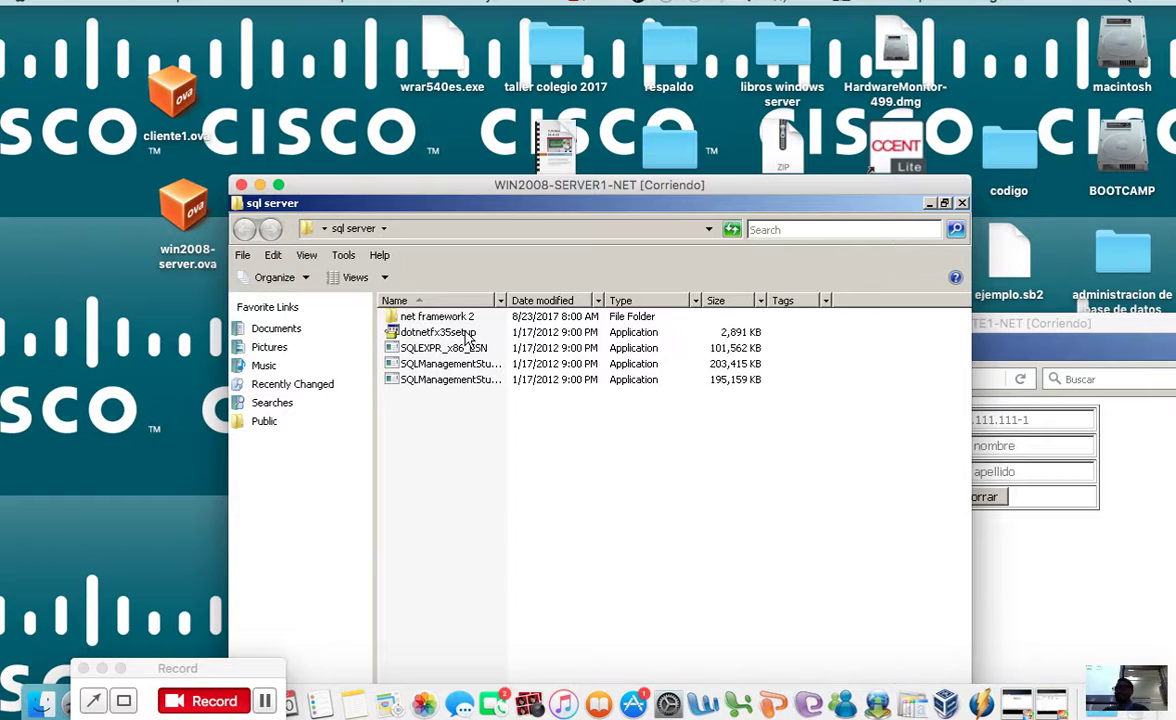
left_click(266, 704)
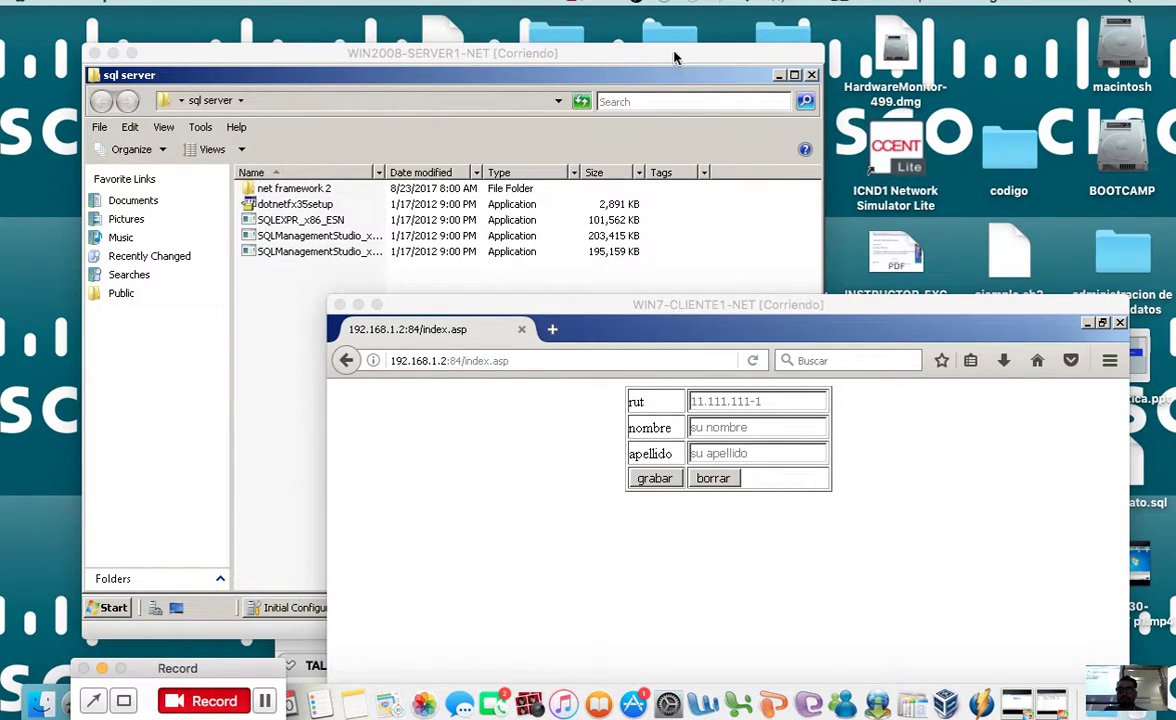
left_click_drag(674, 57, 719, 38)
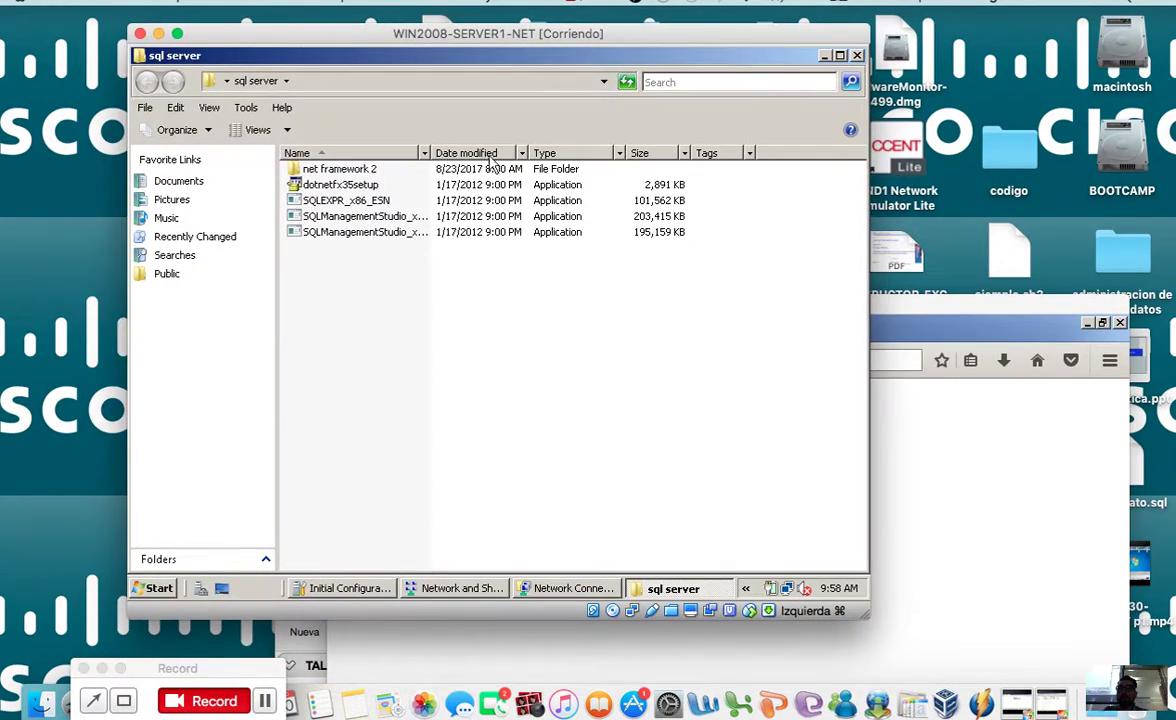
left_click_drag(538, 37, 639, 150)
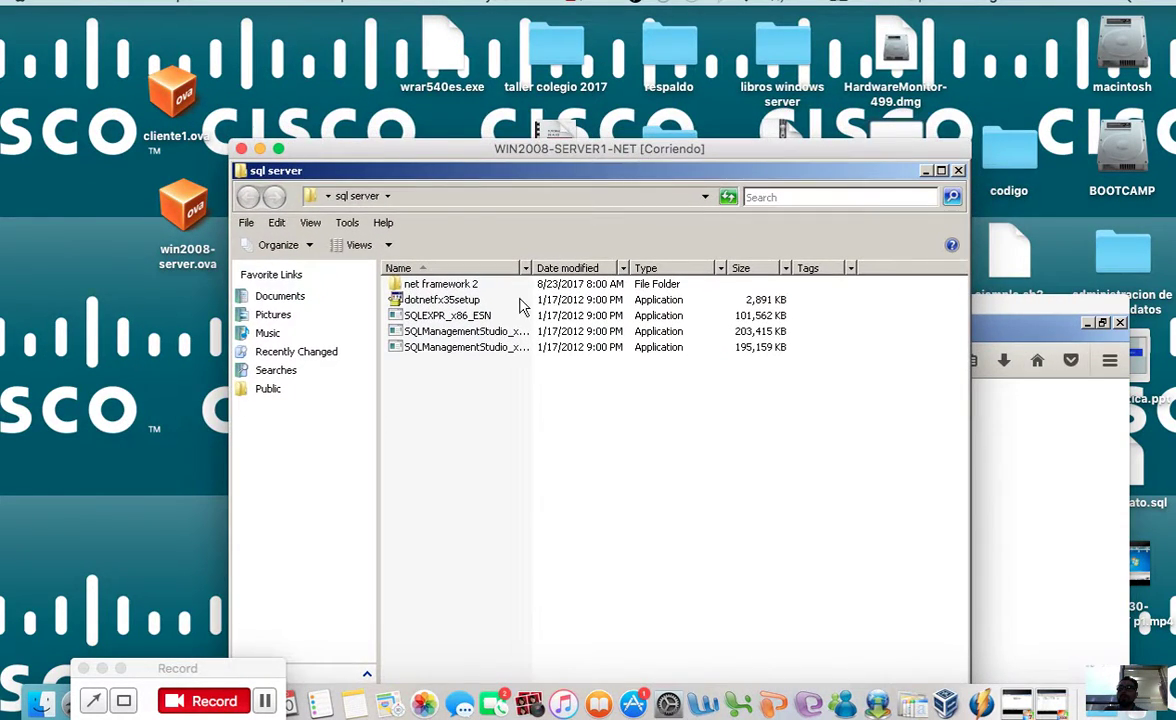
Step: Launch the SQLEXPR_x86_ESN installer extraction and close all the grouped Explorer windows
double_click(470, 322)
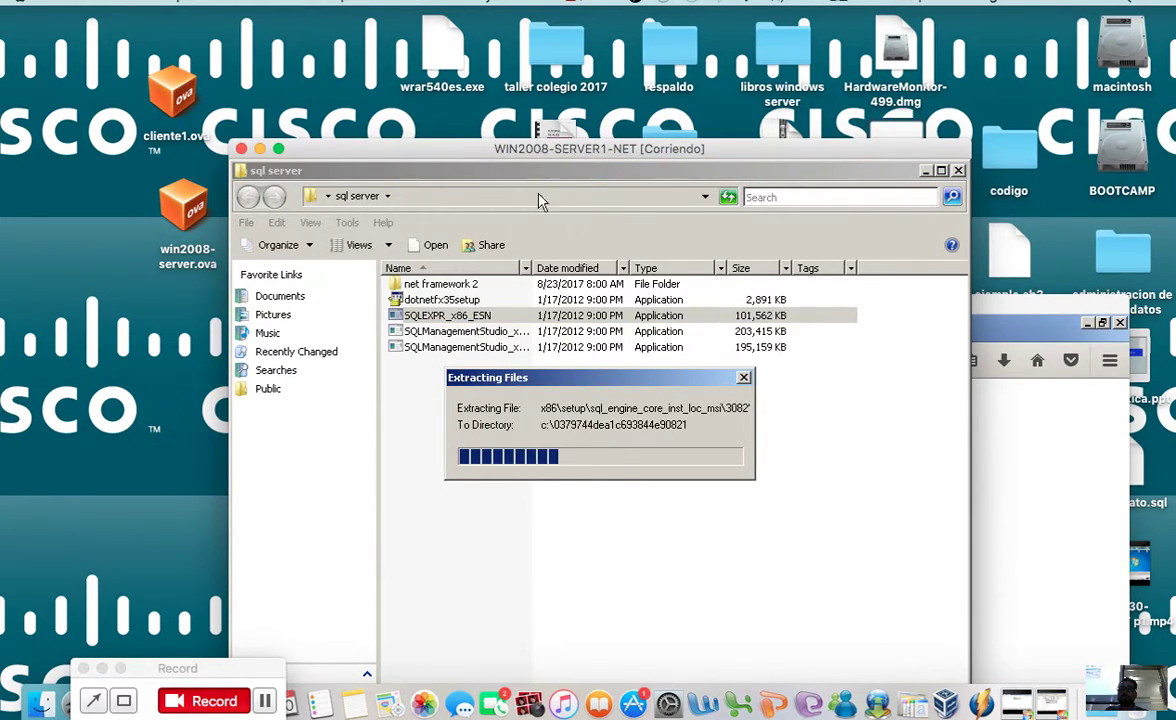
left_click_drag(573, 143, 540, 89)
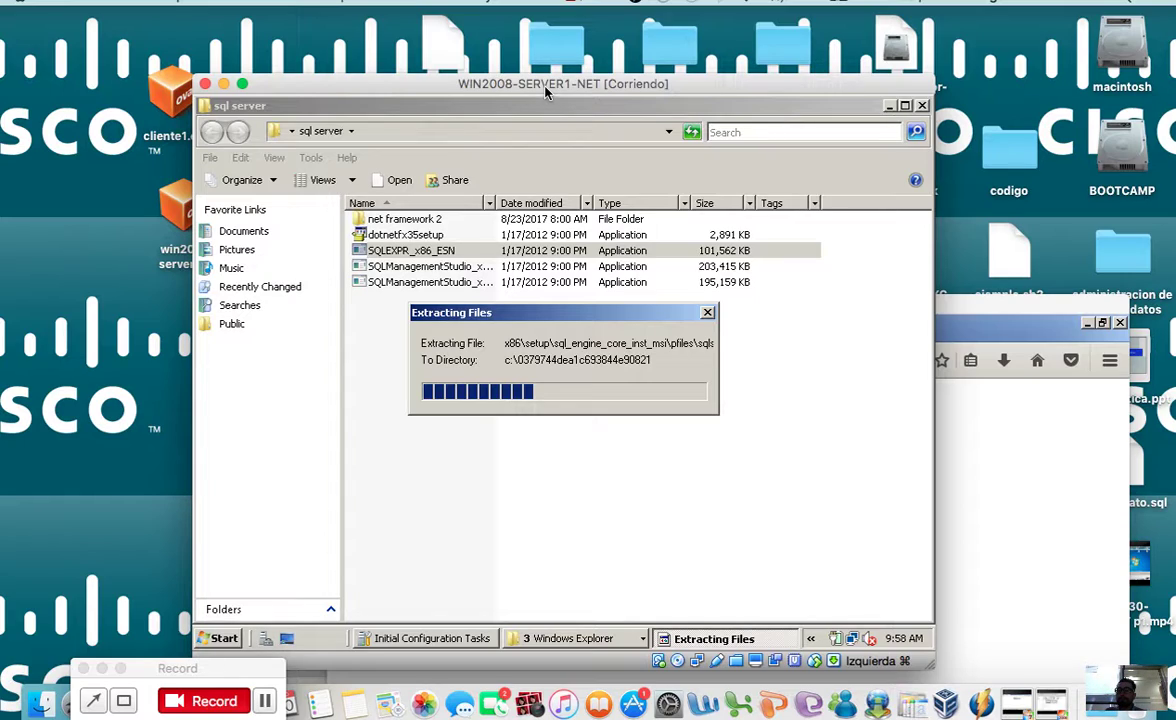
left_click(460, 639)
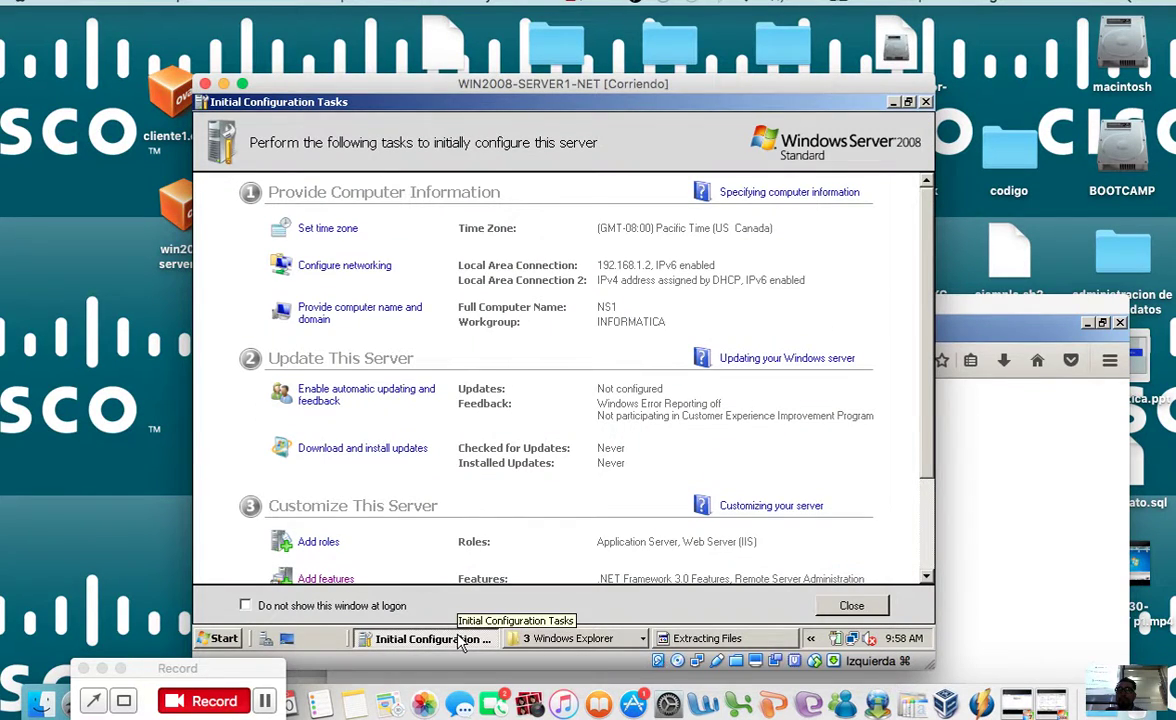
left_click(668, 638)
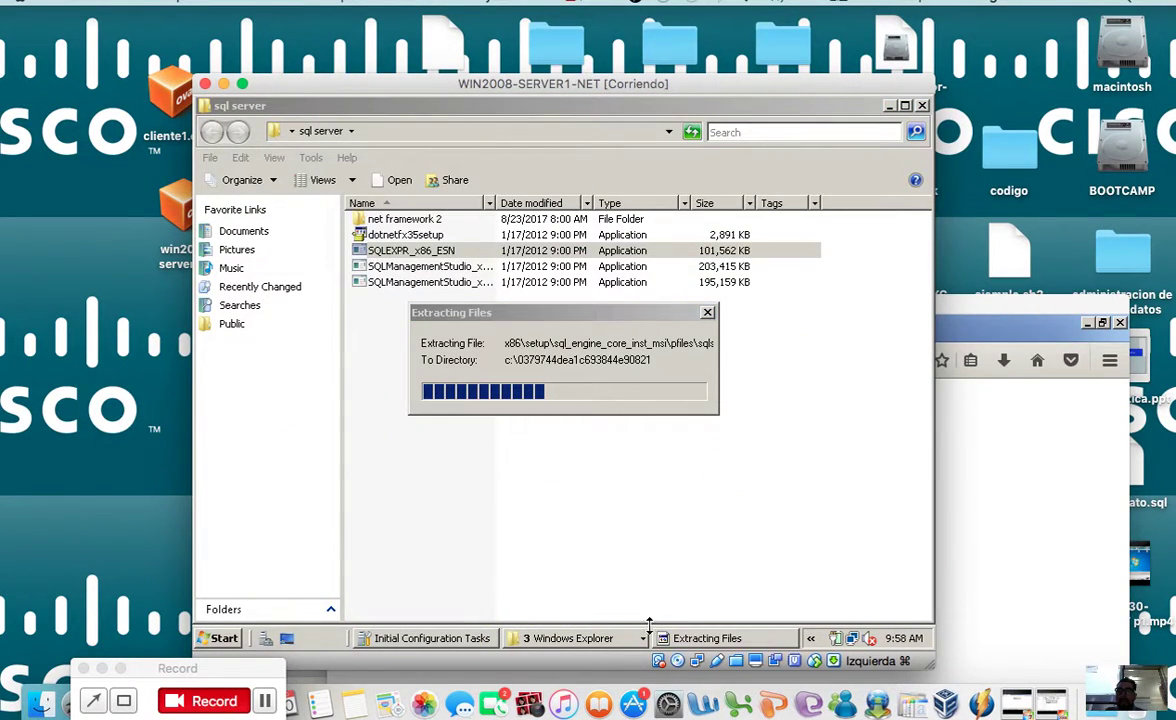
left_click(600, 639)
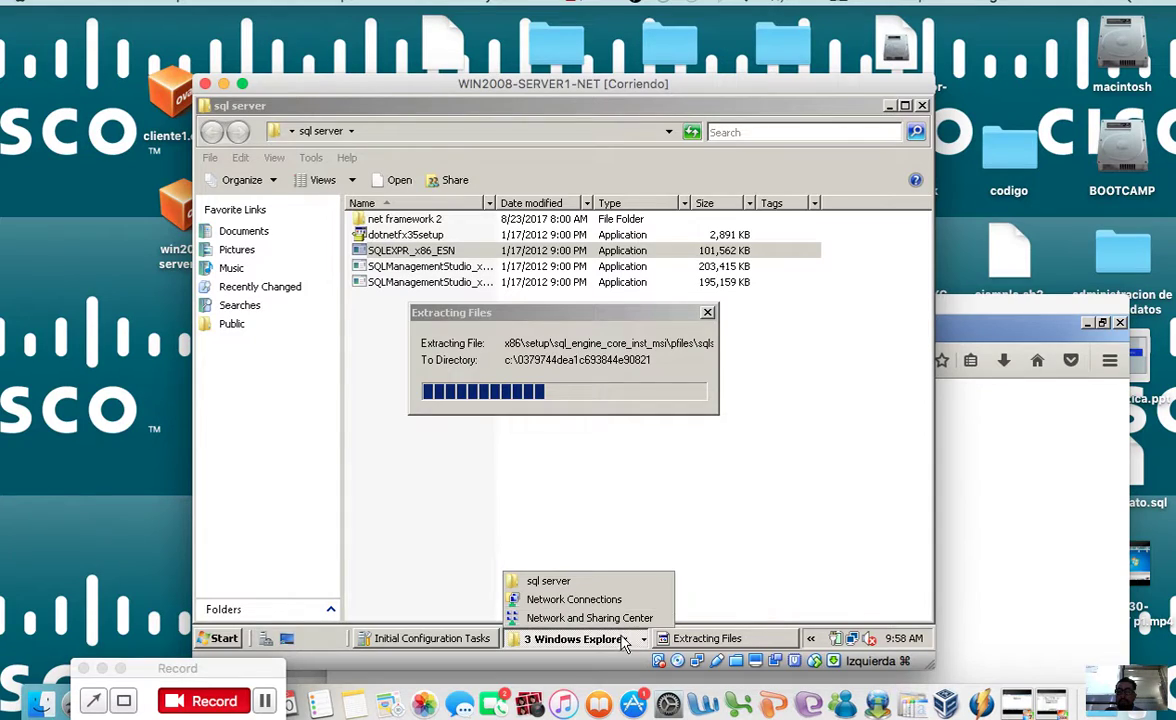
right_click(625, 640)
left_click(585, 622)
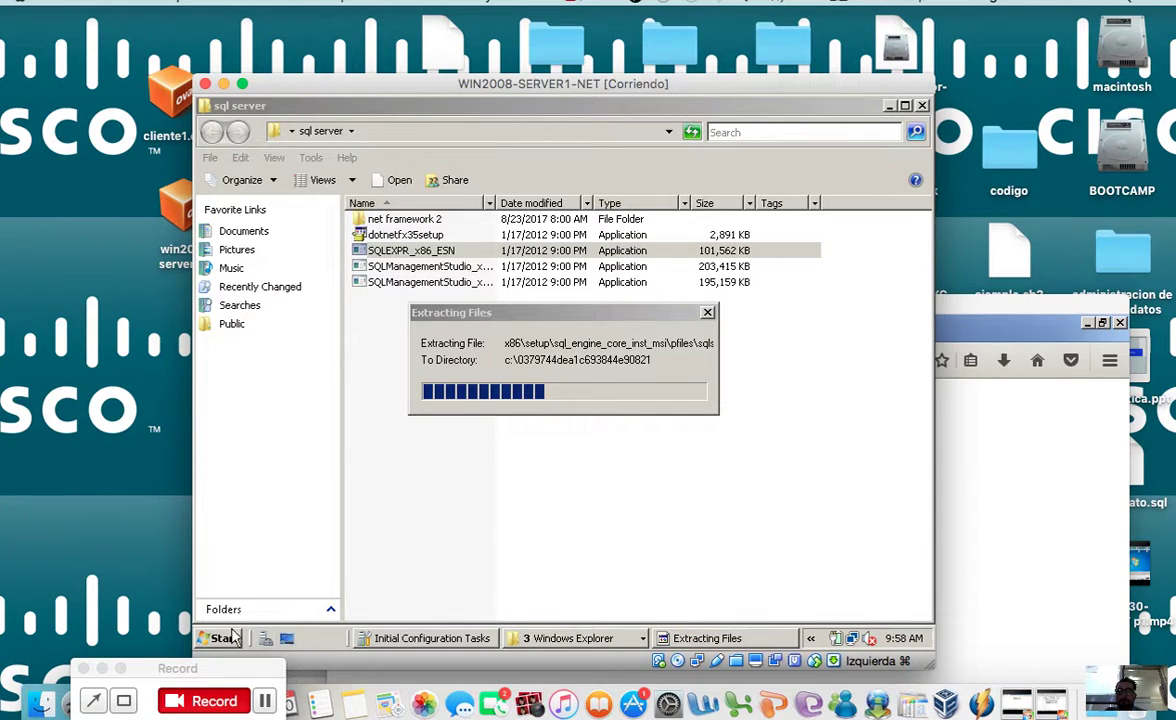
Step: Open IIS Manager and select the taller4 site under NS1 > Sites
left_click(236, 638)
left_click(619, 244)
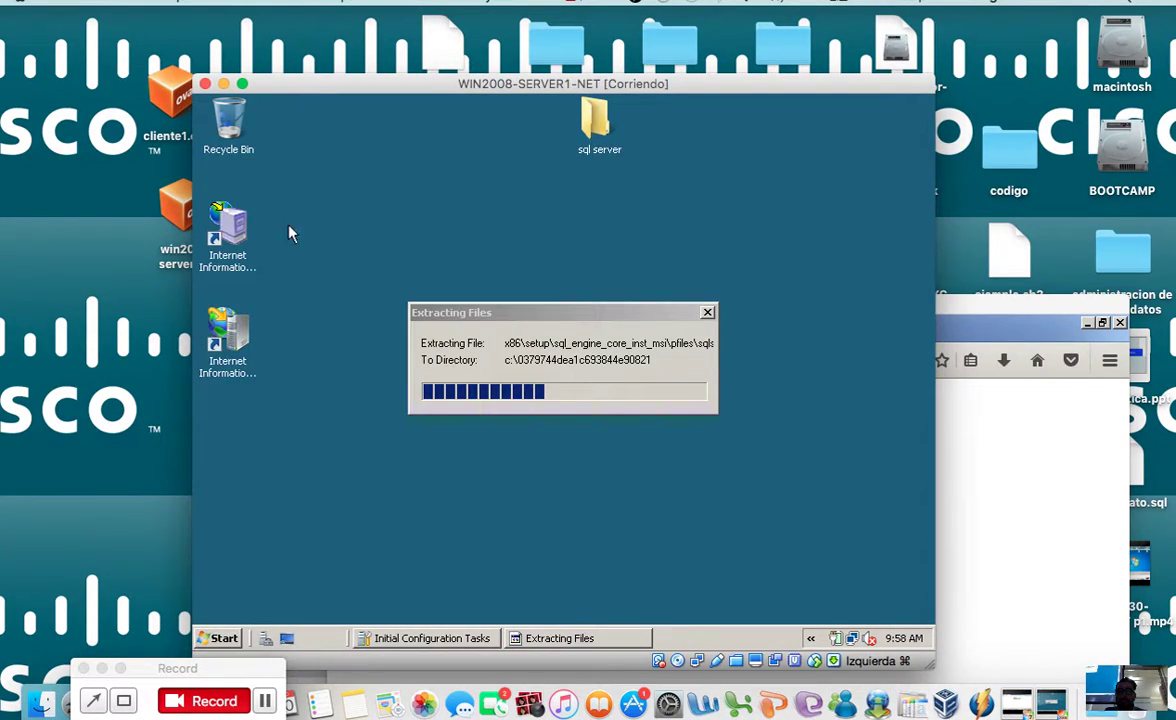
left_click(207, 300)
left_click(233, 281)
left_click(243, 336)
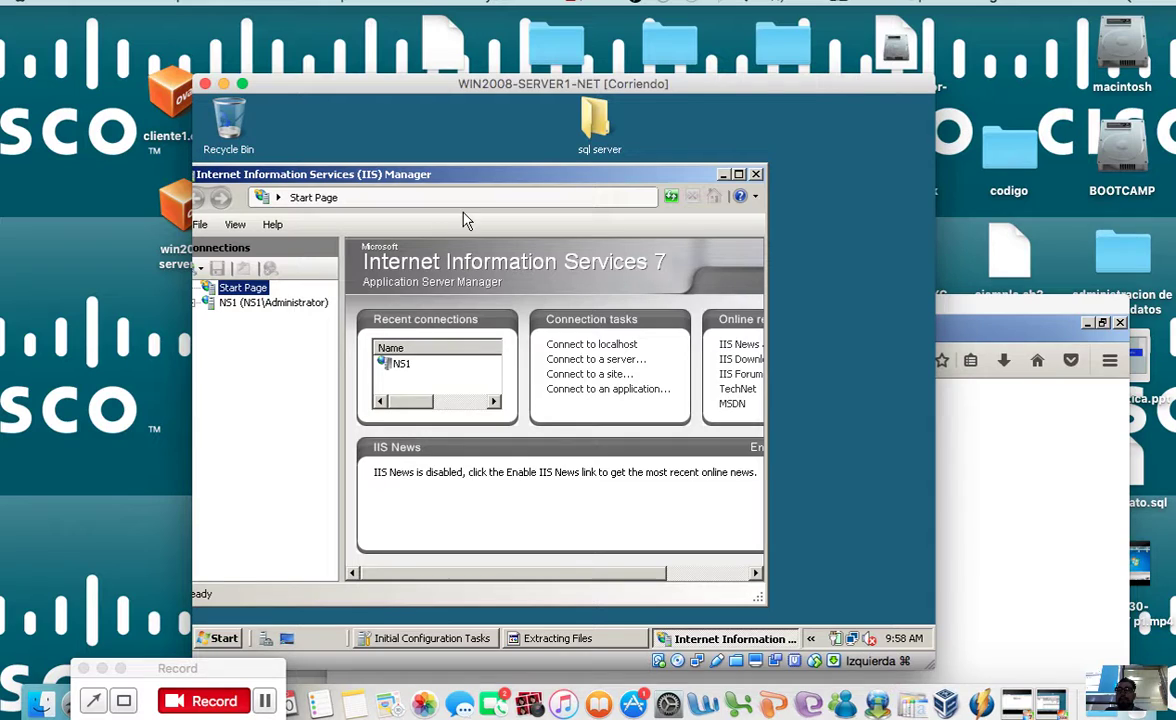
left_click_drag(452, 172, 594, 139)
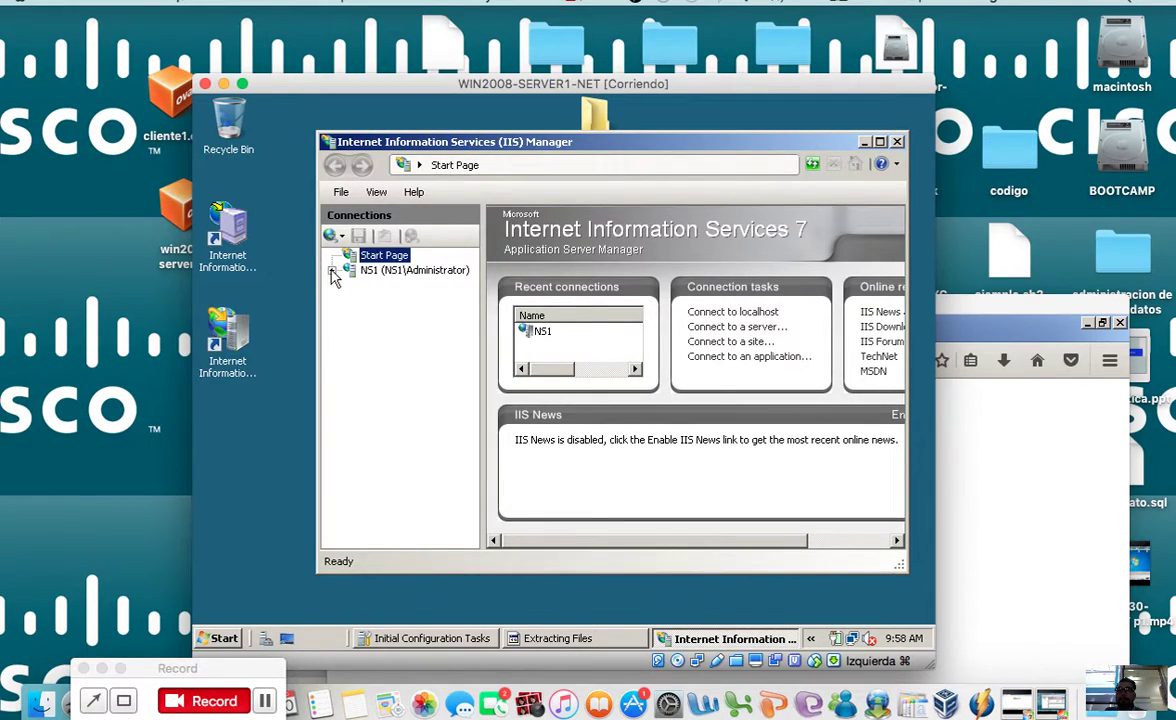
left_click(331, 270)
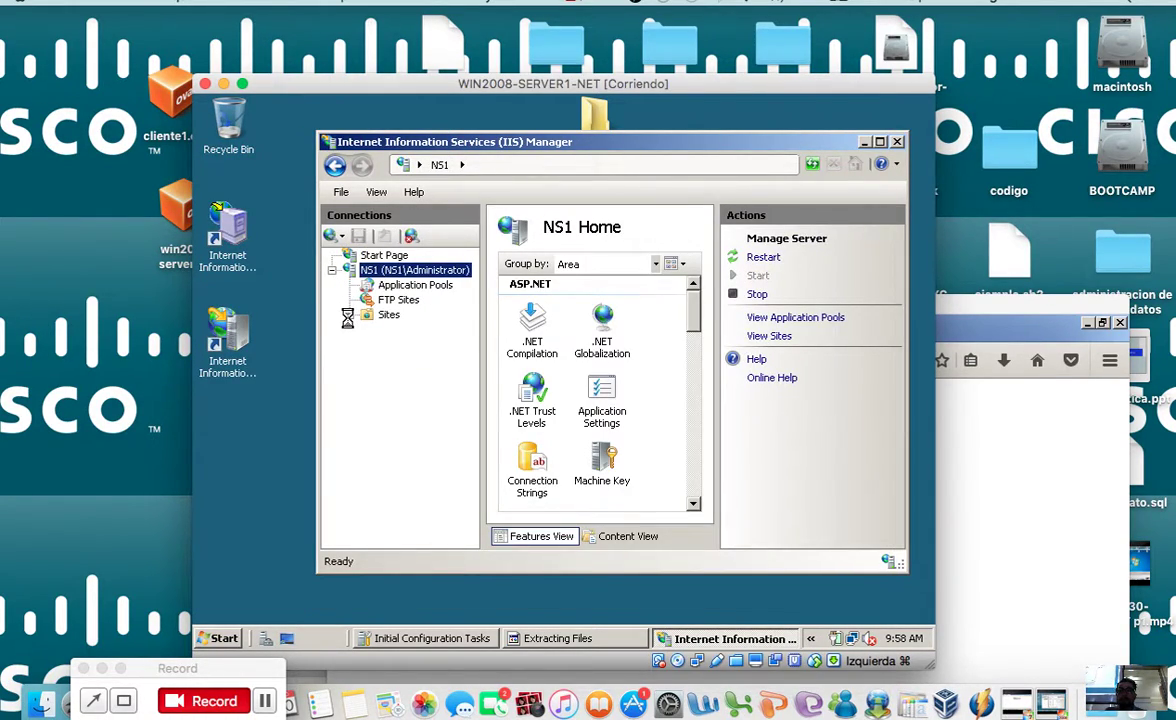
left_click(349, 315)
left_click(389, 391)
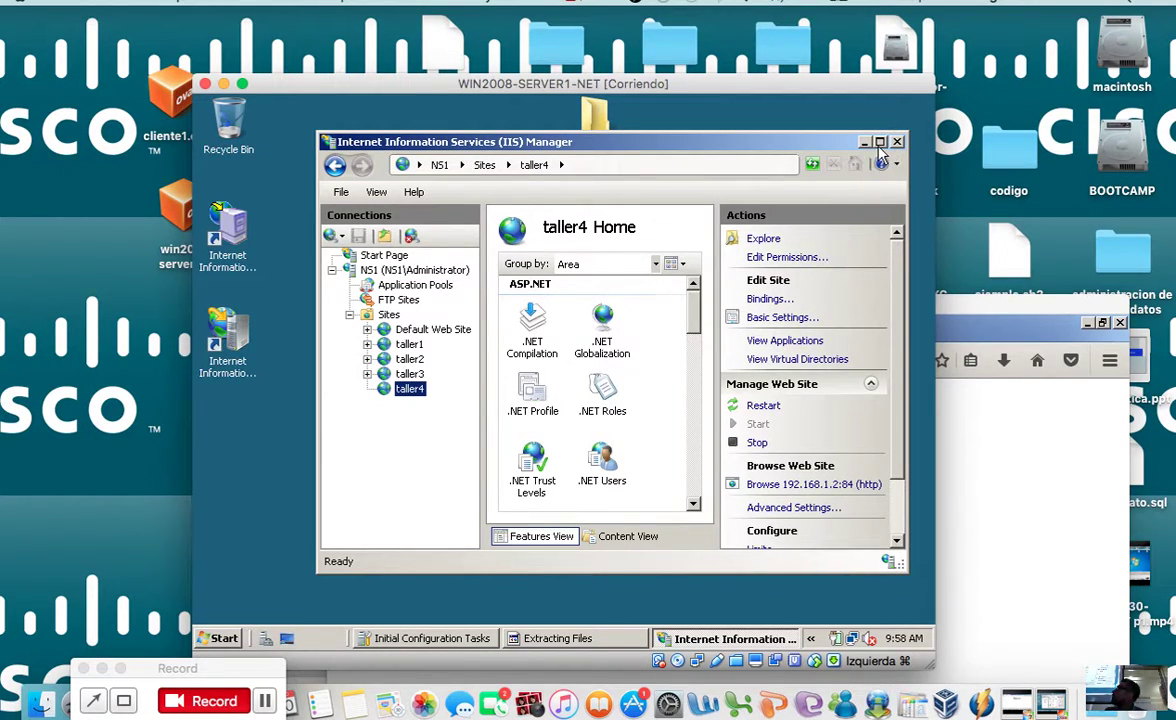
double_click(810, 142)
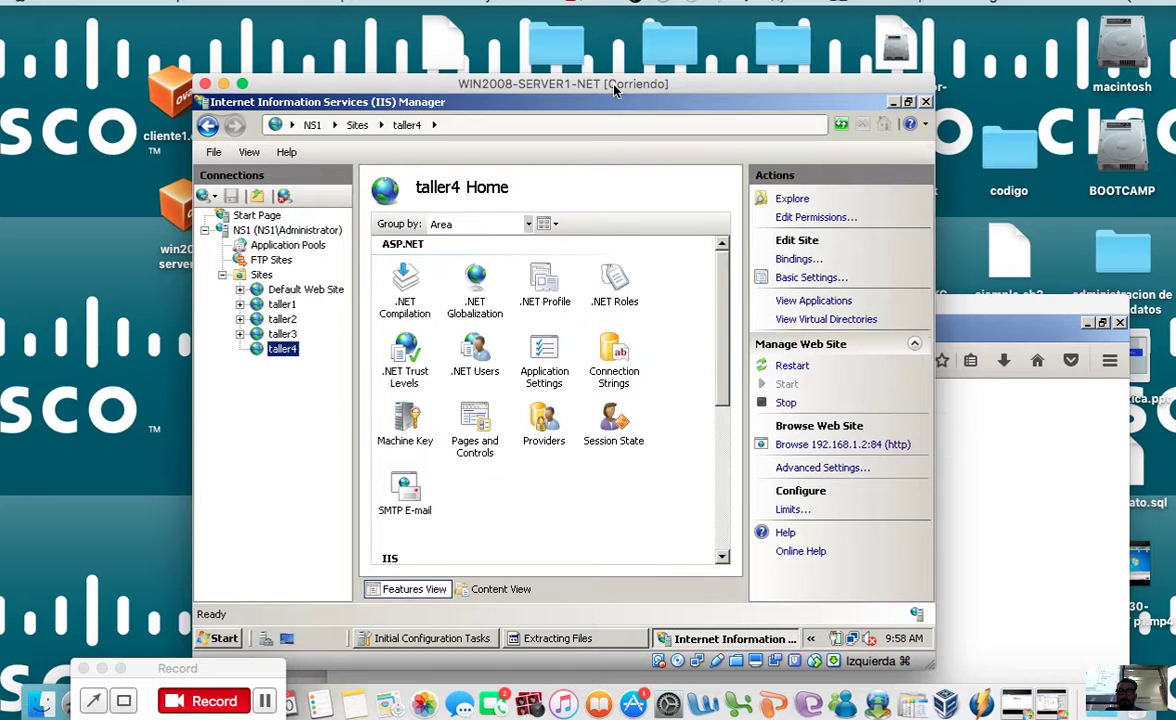
left_click_drag(614, 90, 649, 192)
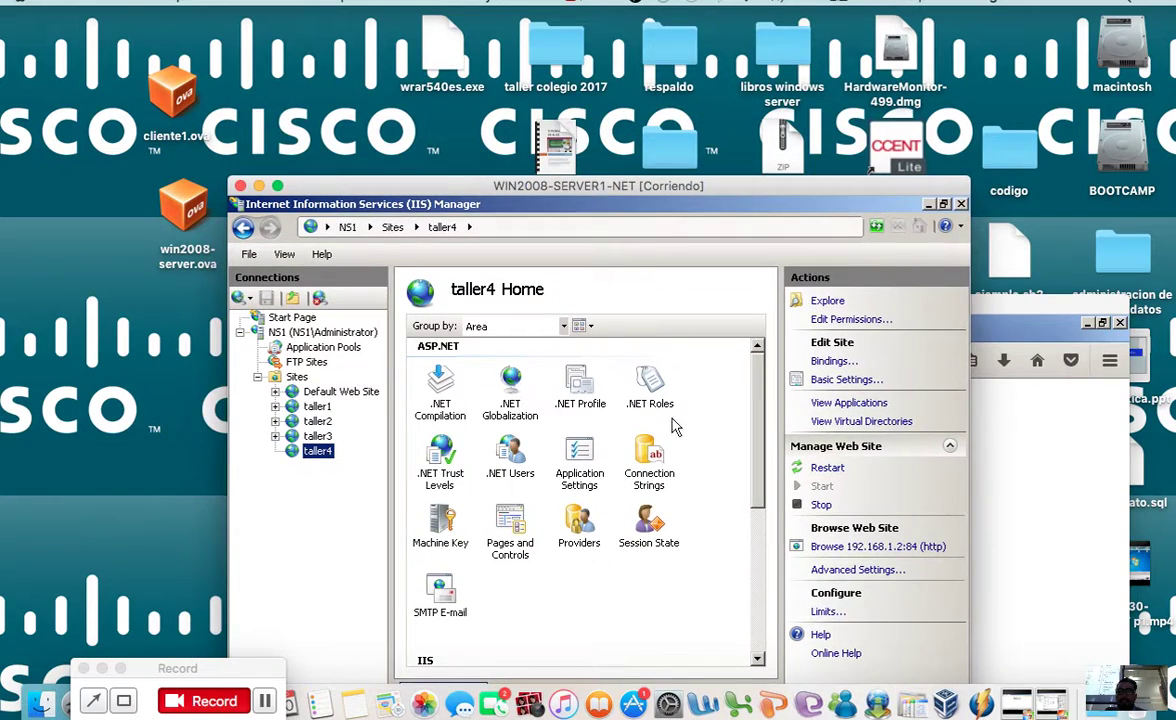
Step: Open the ASP feature settings for the taller4 site
left_click(668, 474)
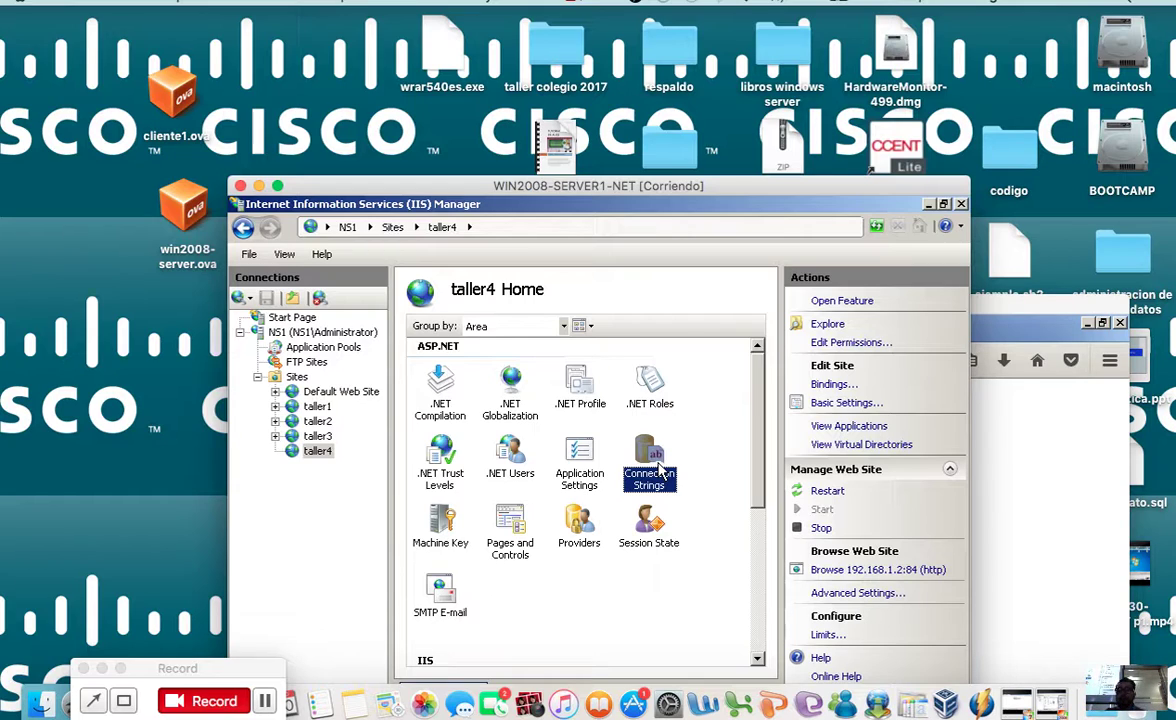
left_click_drag(754, 405, 776, 570)
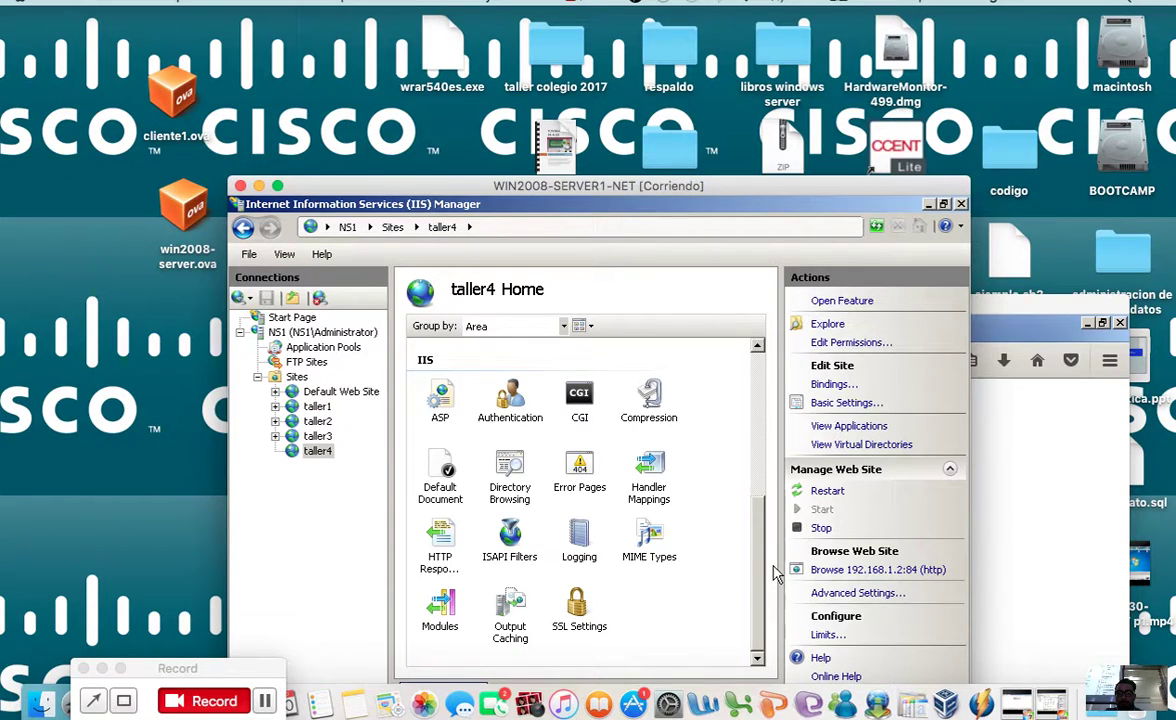
scroll(775, 572, "up", 1)
scroll(785, 567, "down", 1)
double_click(436, 395)
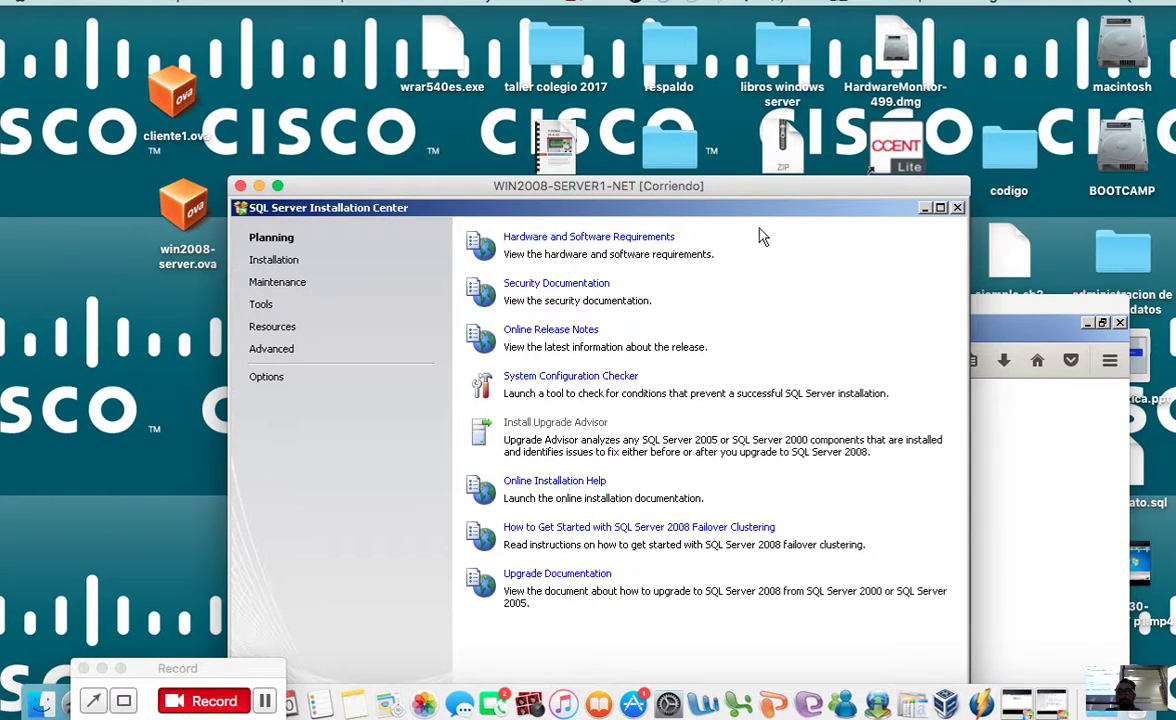
Step: From the Installation page, start a new SQL Server stand-alone installation
left_click_drag(712, 187, 731, 288)
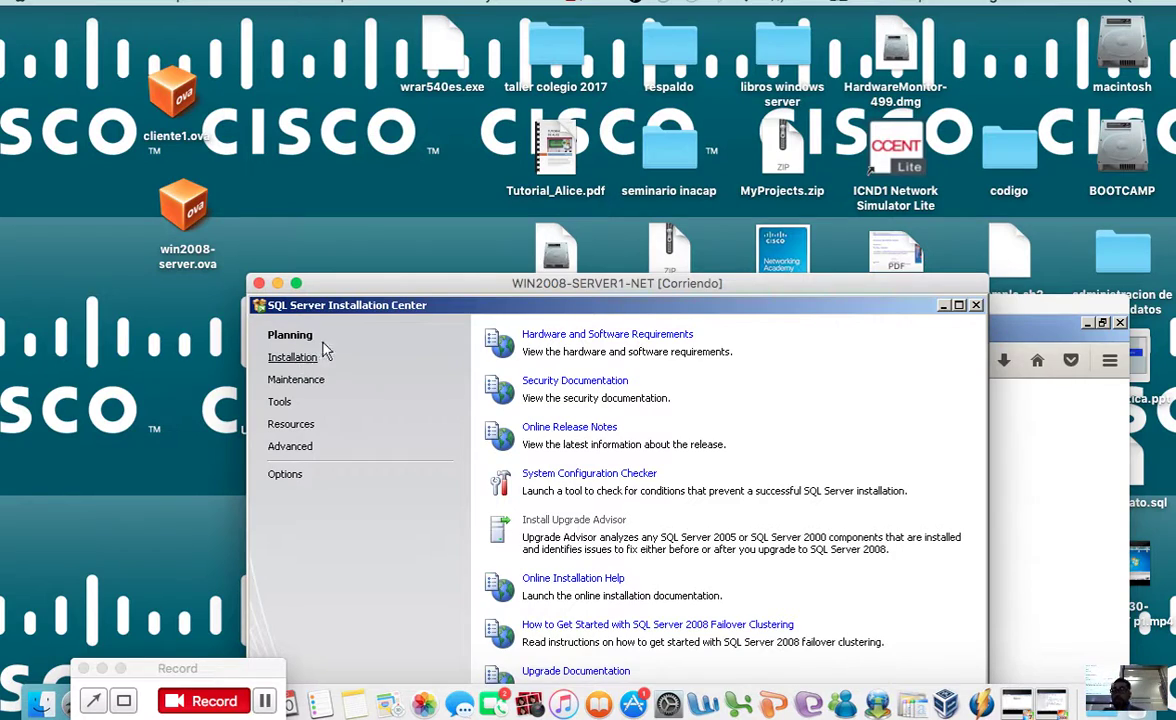
left_click(290, 358)
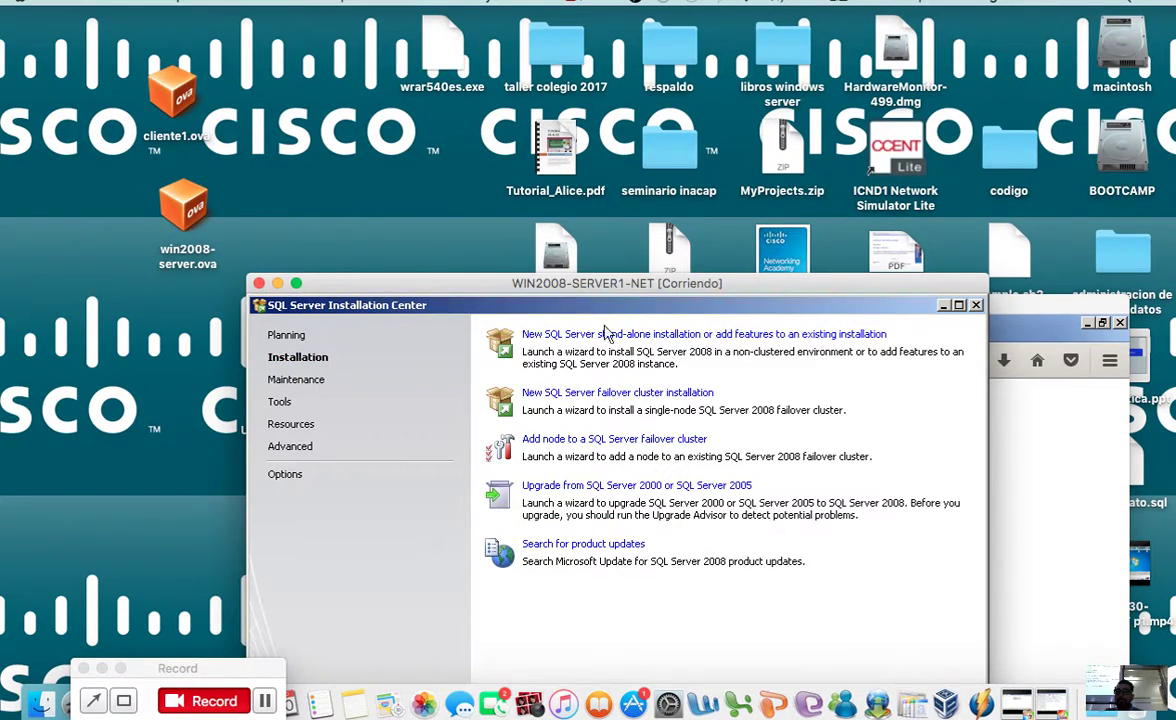
left_click_drag(650, 291, 637, 338)
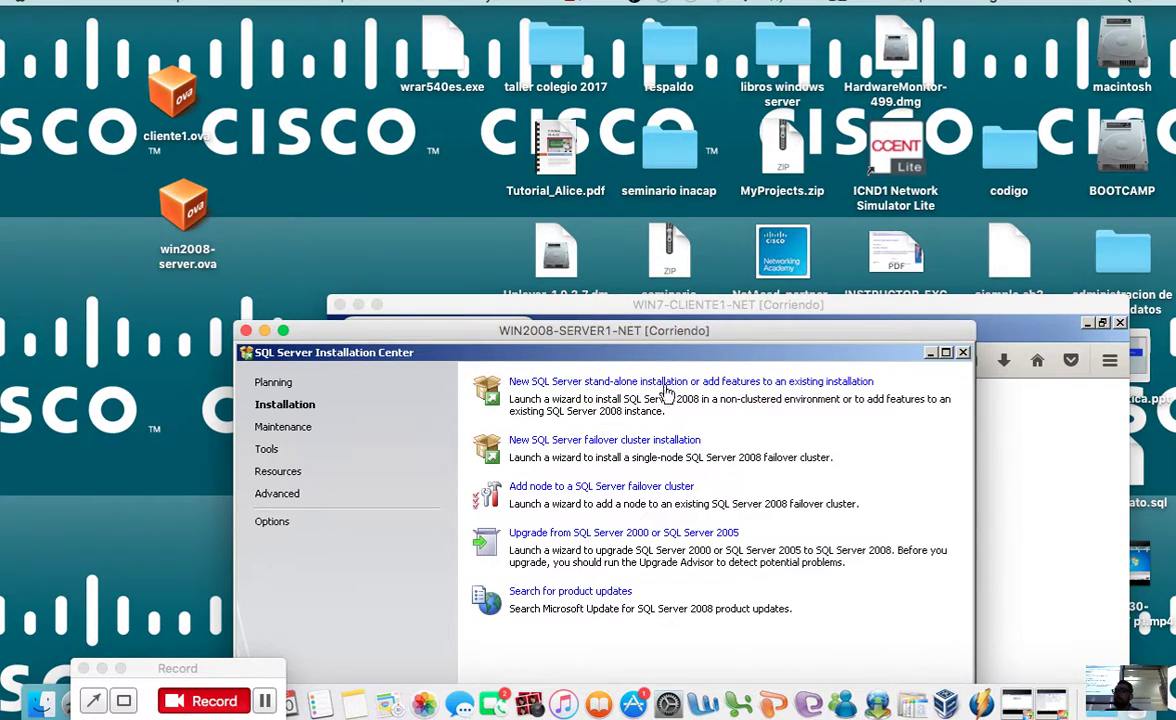
left_click(670, 384)
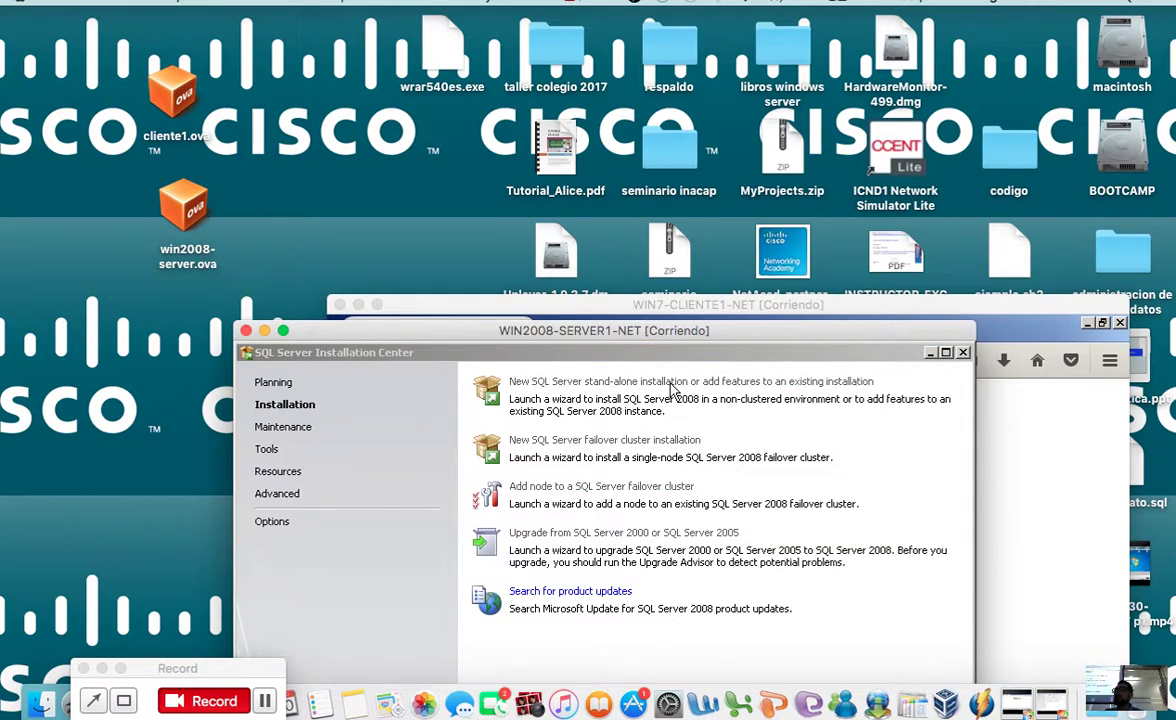
left_click_drag(728, 337, 740, 150)
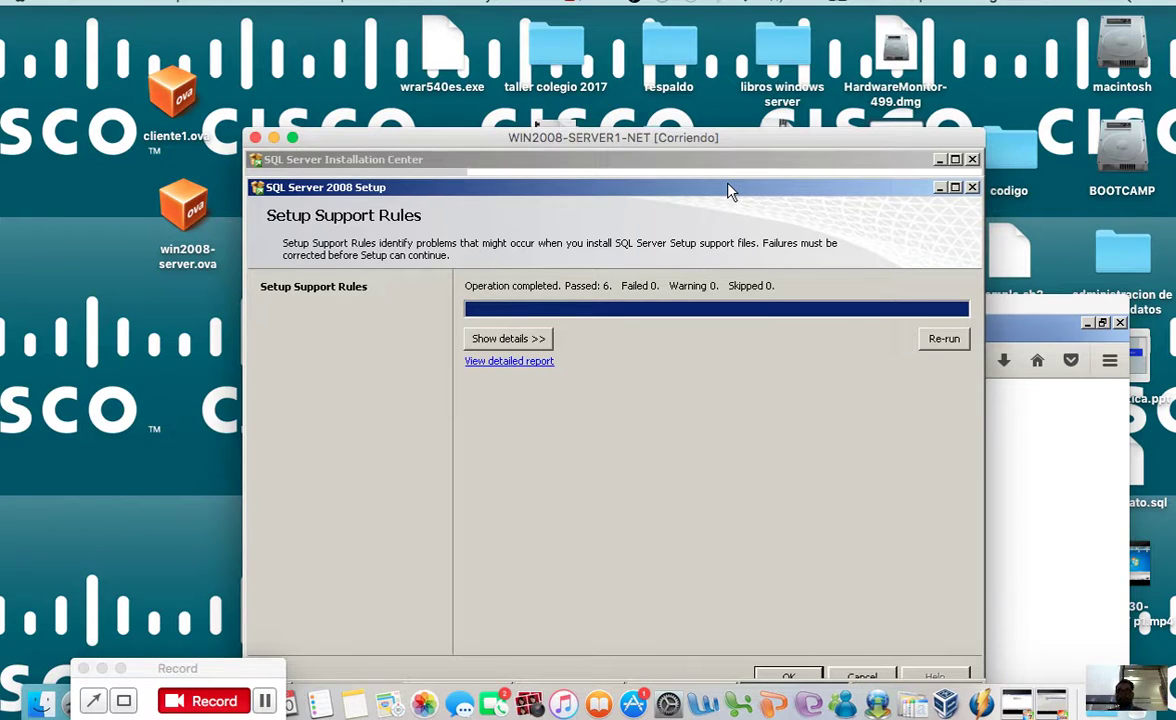
Step: Show details of the six passed setup support rules and continue to Product Key
left_click_drag(648, 137, 536, 142)
left_click(548, 253)
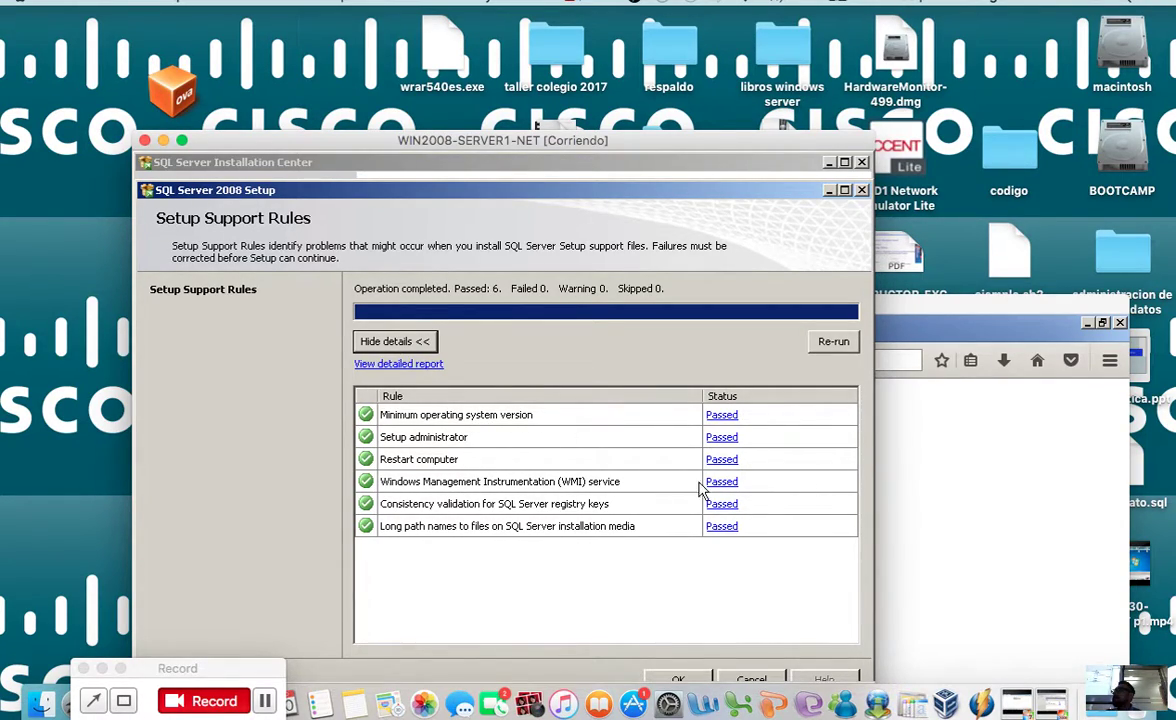
left_click_drag(645, 146, 694, 34)
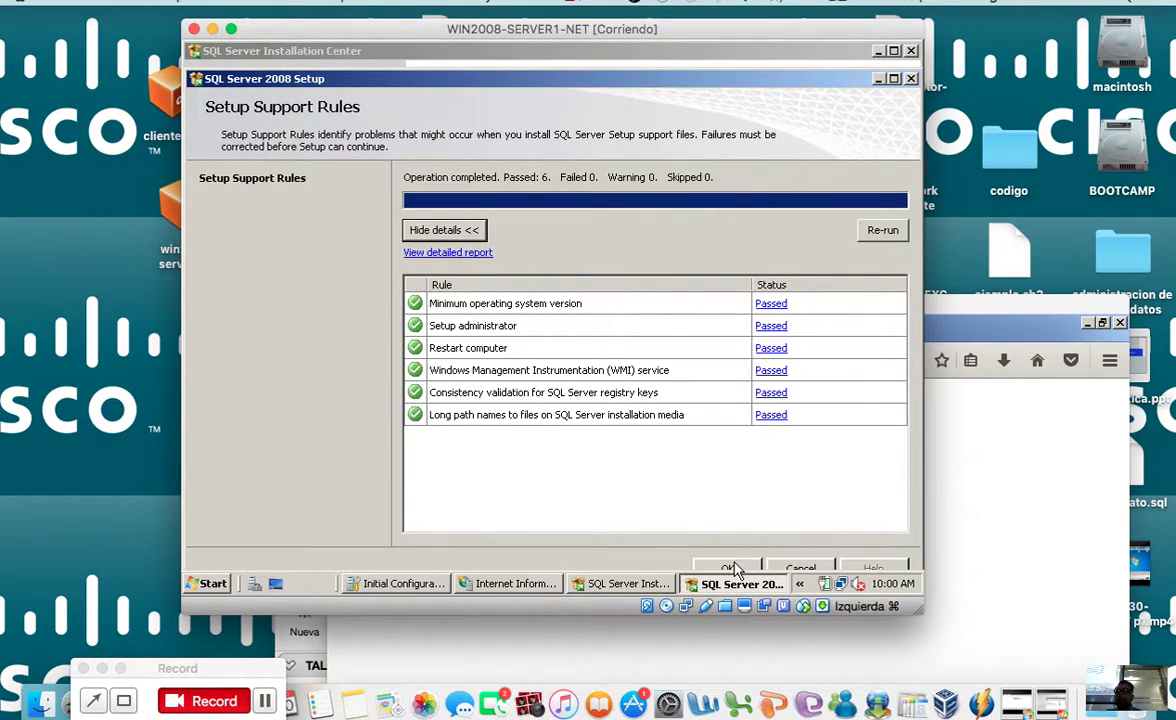
left_click(729, 568)
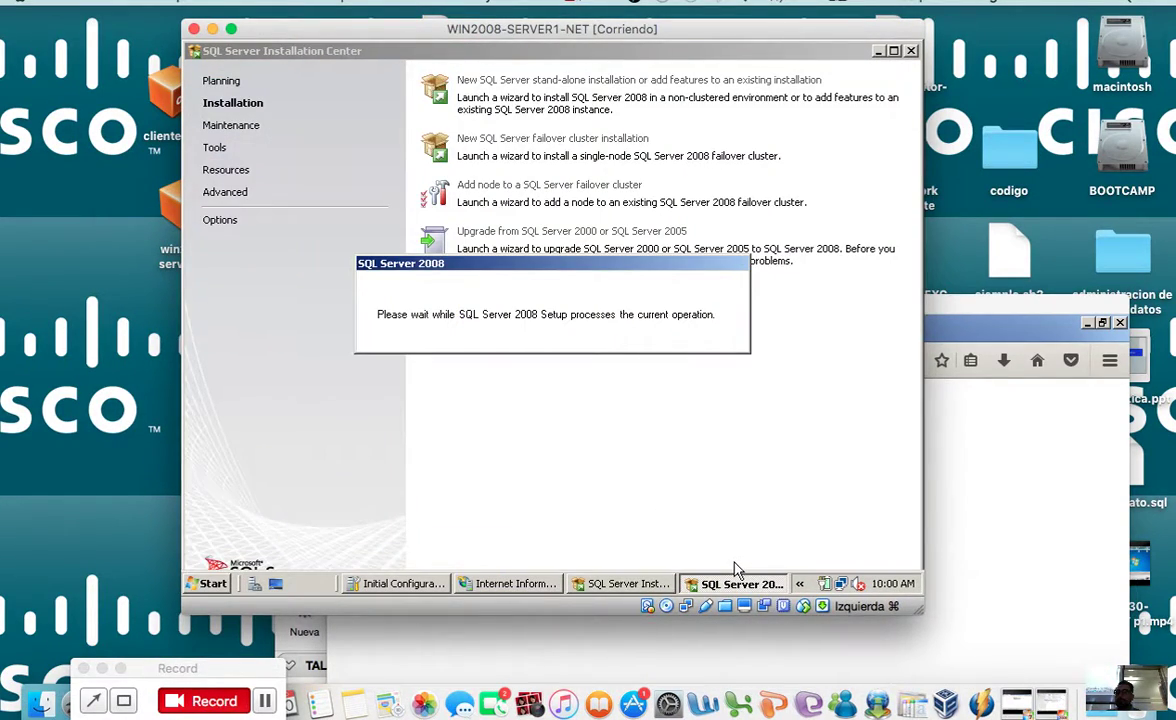
left_click_drag(704, 43, 712, 170)
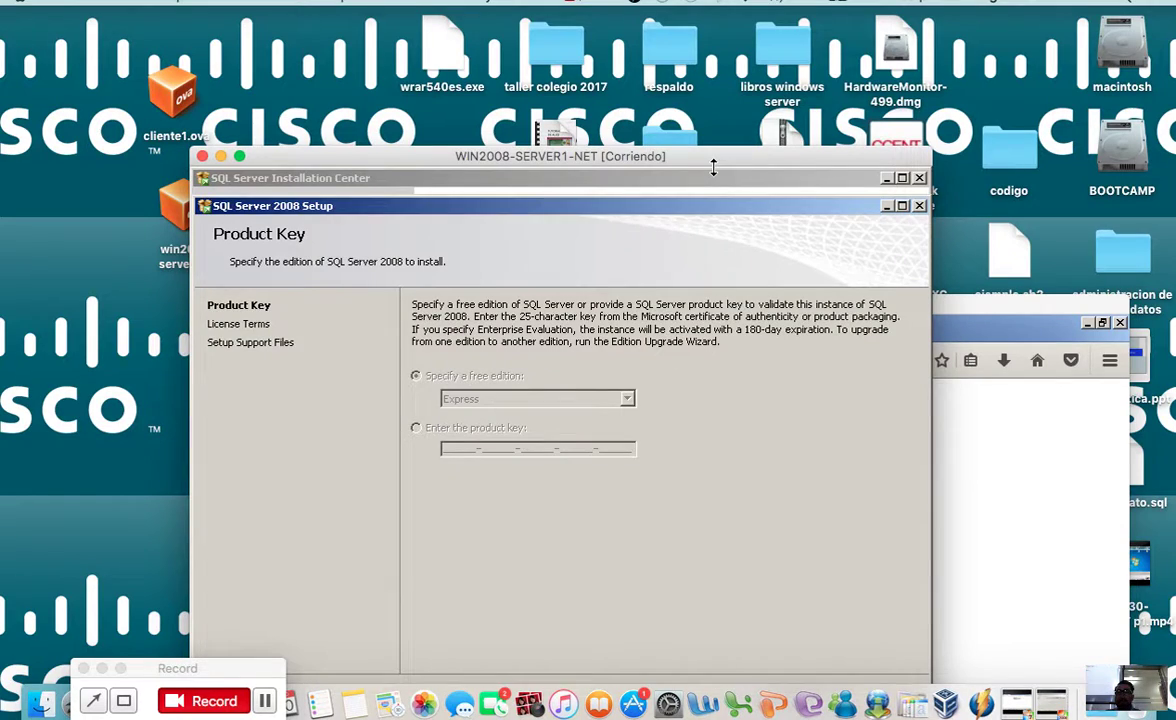
Step: Keep the free Express edition on the Product Key page and continue
left_click(713, 172)
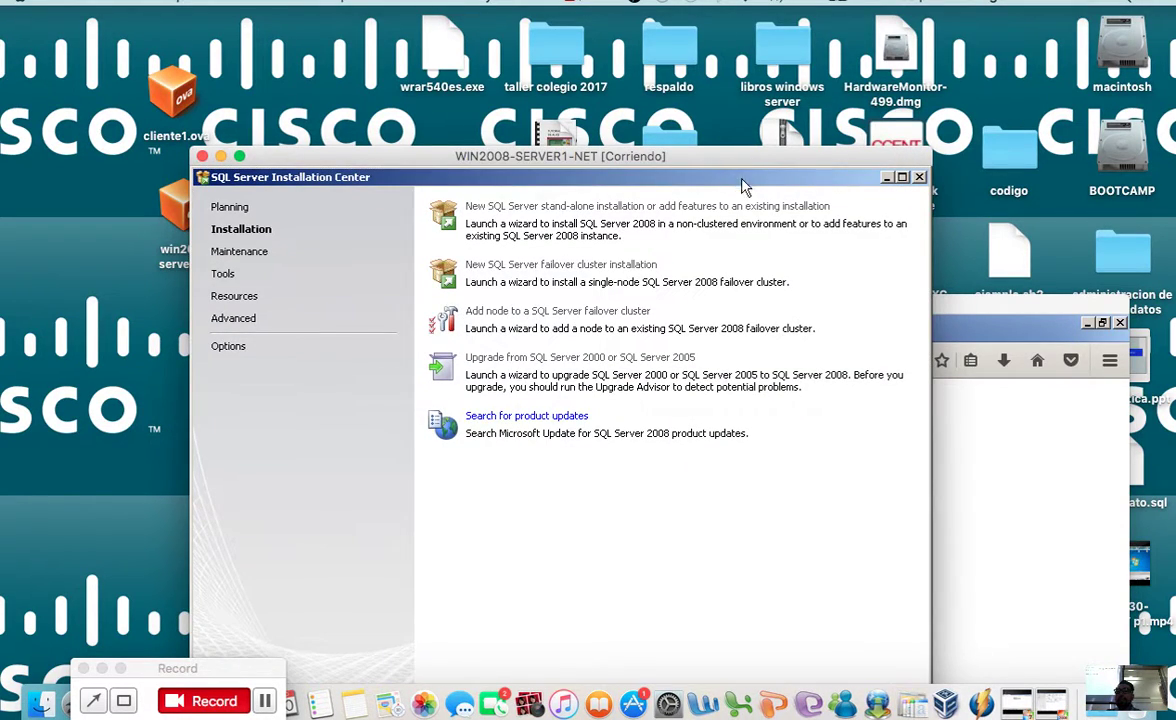
left_click(886, 177)
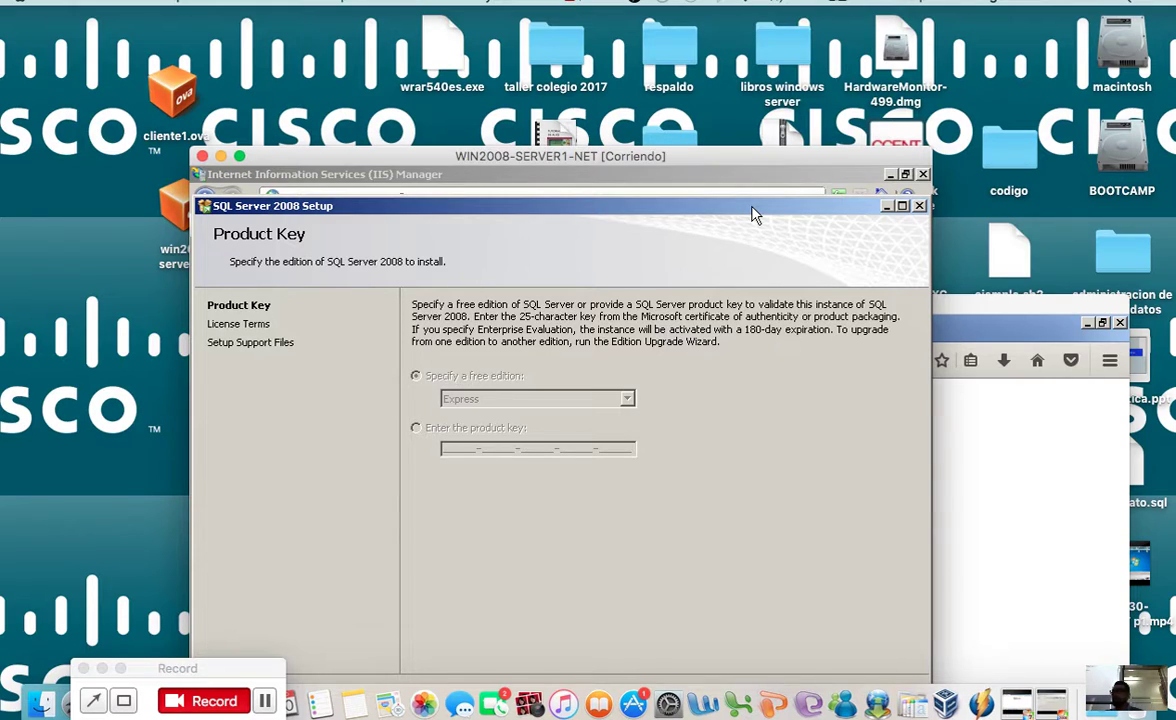
left_click_drag(735, 157, 735, 110)
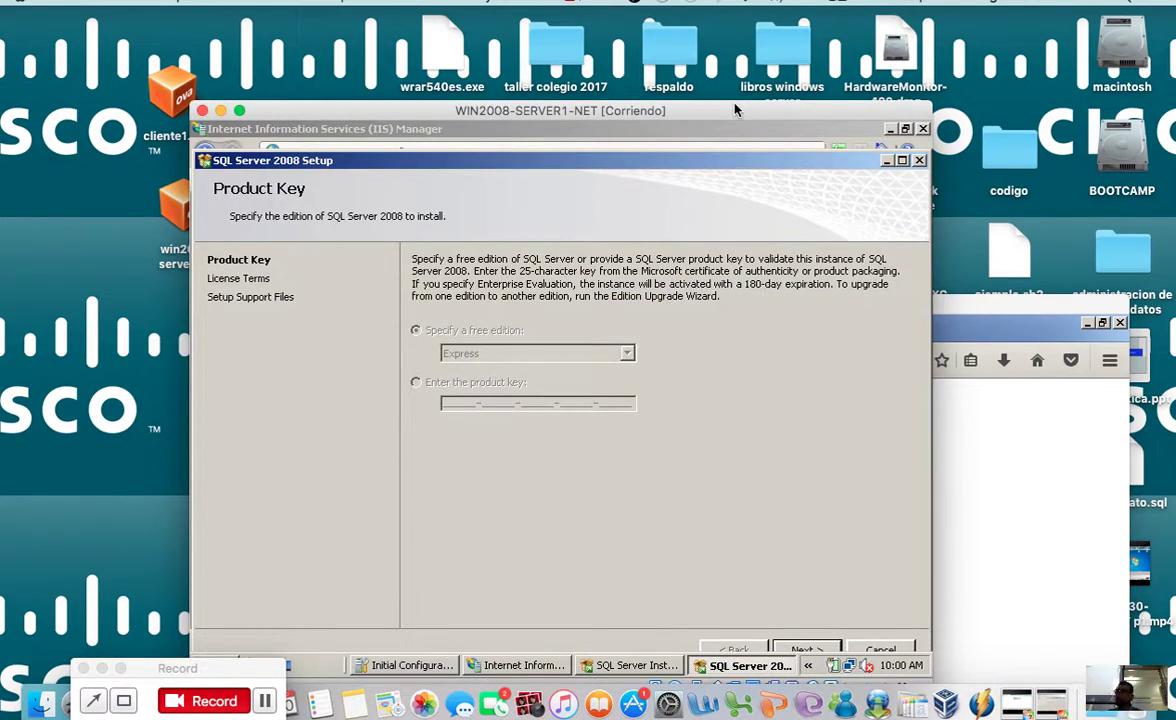
left_click_drag(735, 110, 745, 63)
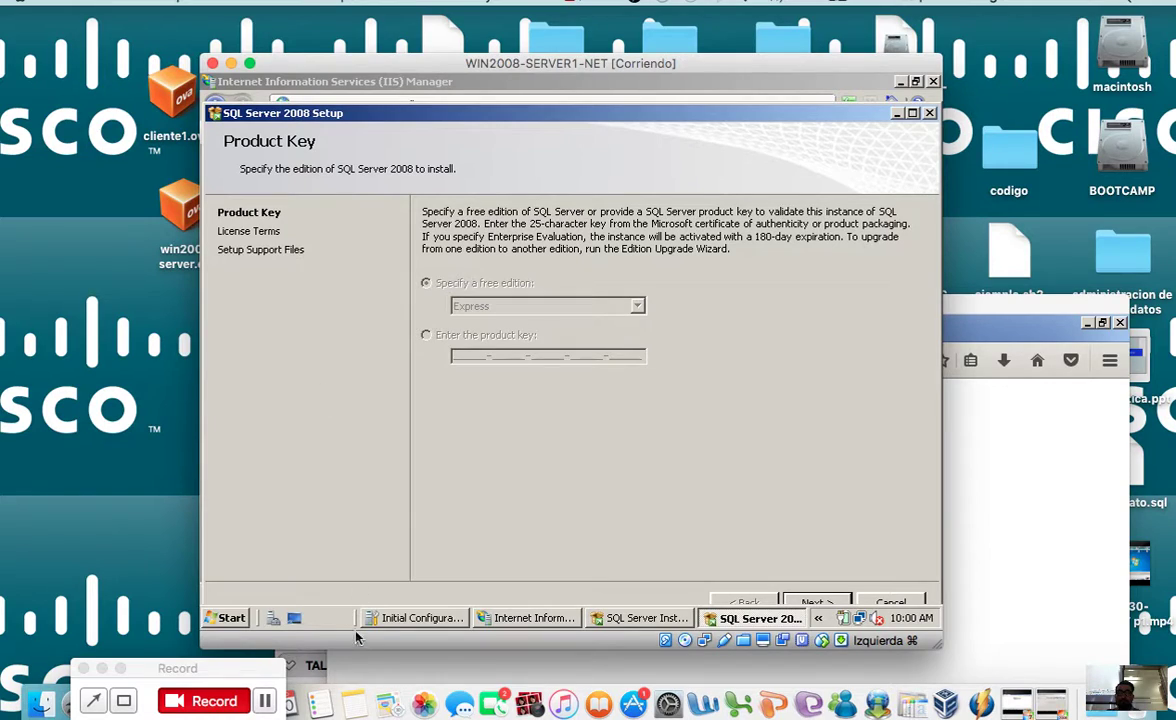
left_click(144, 688)
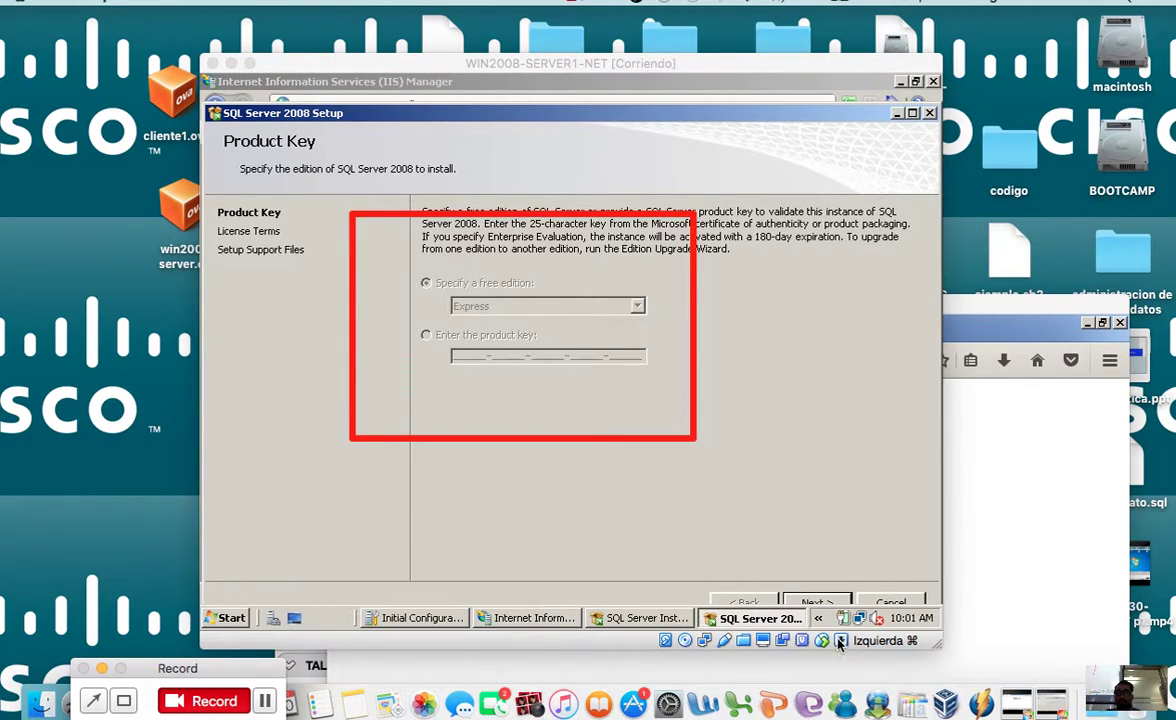
left_click(767, 553)
left_click(832, 606)
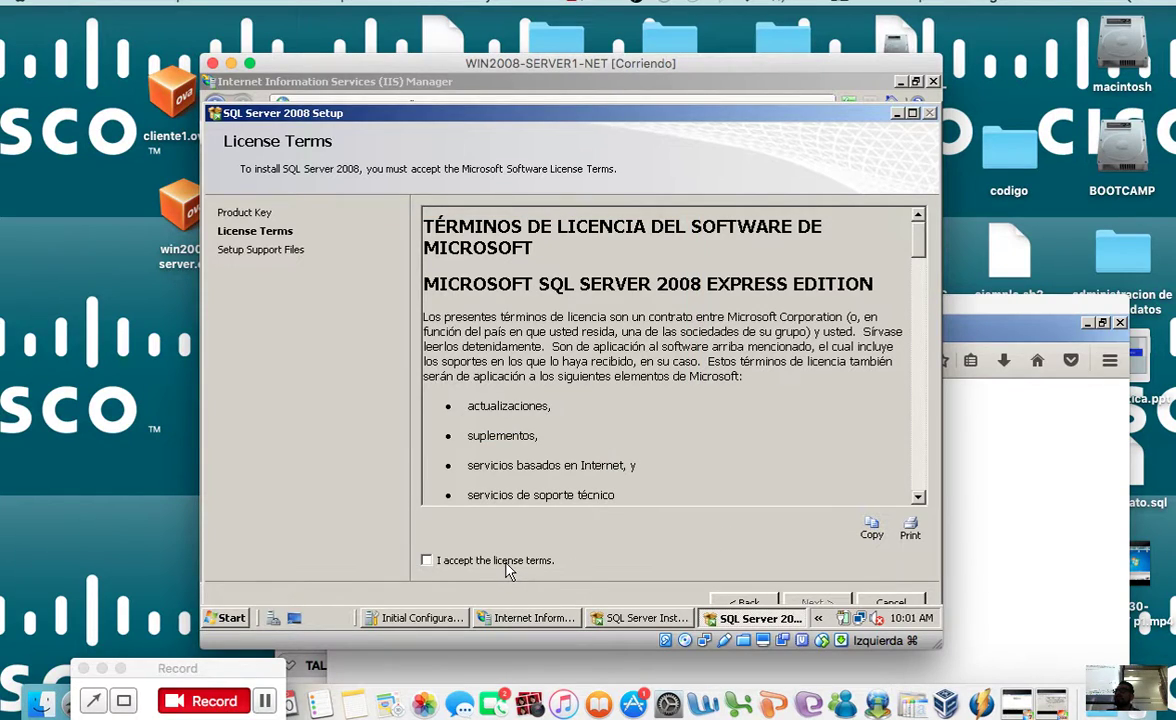
Step: Accept the license terms and continue to Setup Support Files
scroll(845, 260, "down", 20)
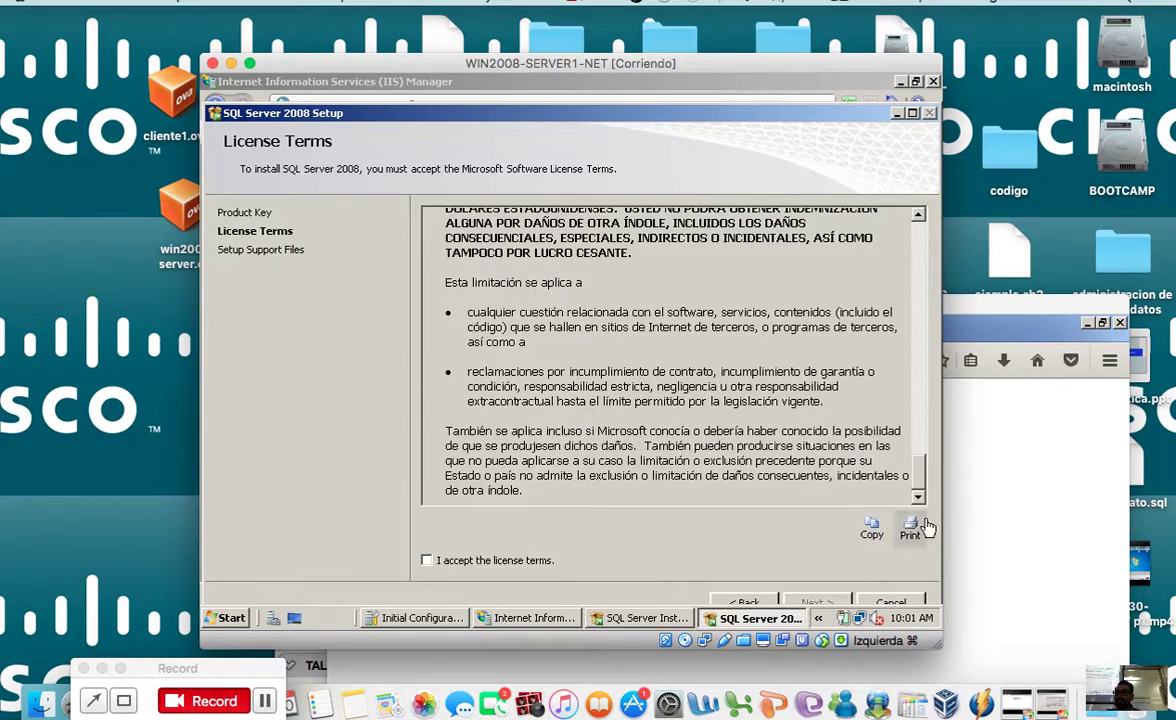
left_click(129, 633)
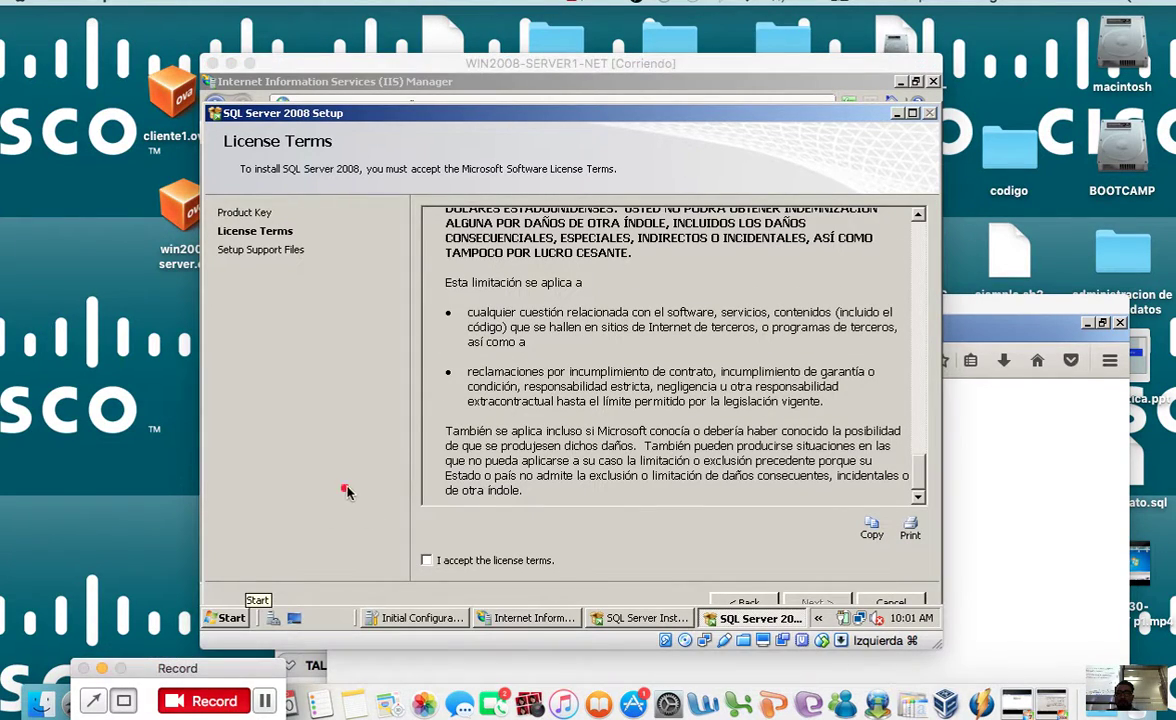
left_click(427, 560)
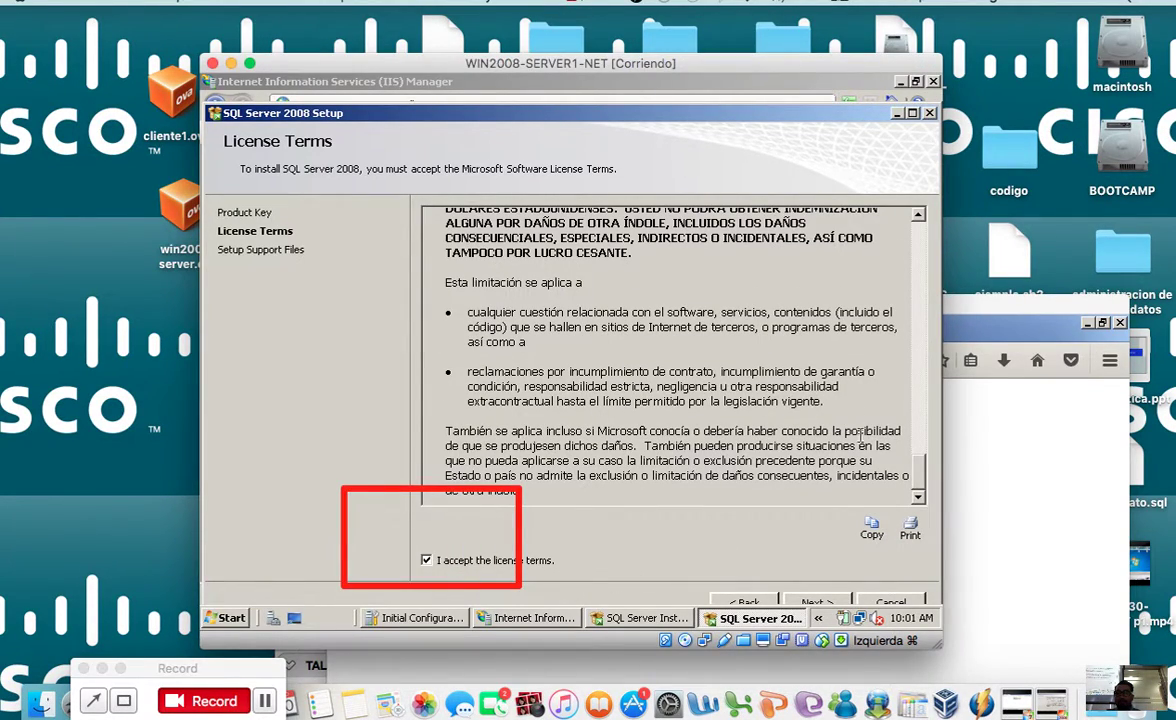
left_click(814, 602)
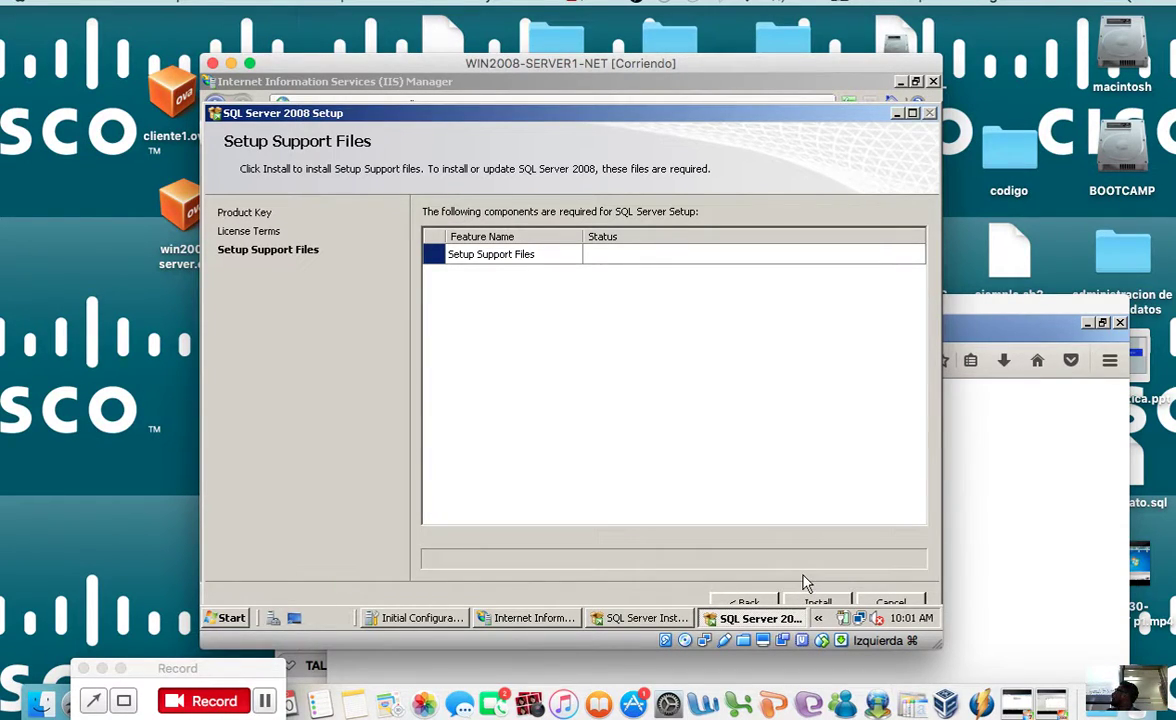
Step: Install the setup support files, review the 10-passed, 1-warning rules check, and continue
left_click_drag(763, 66, 738, 104)
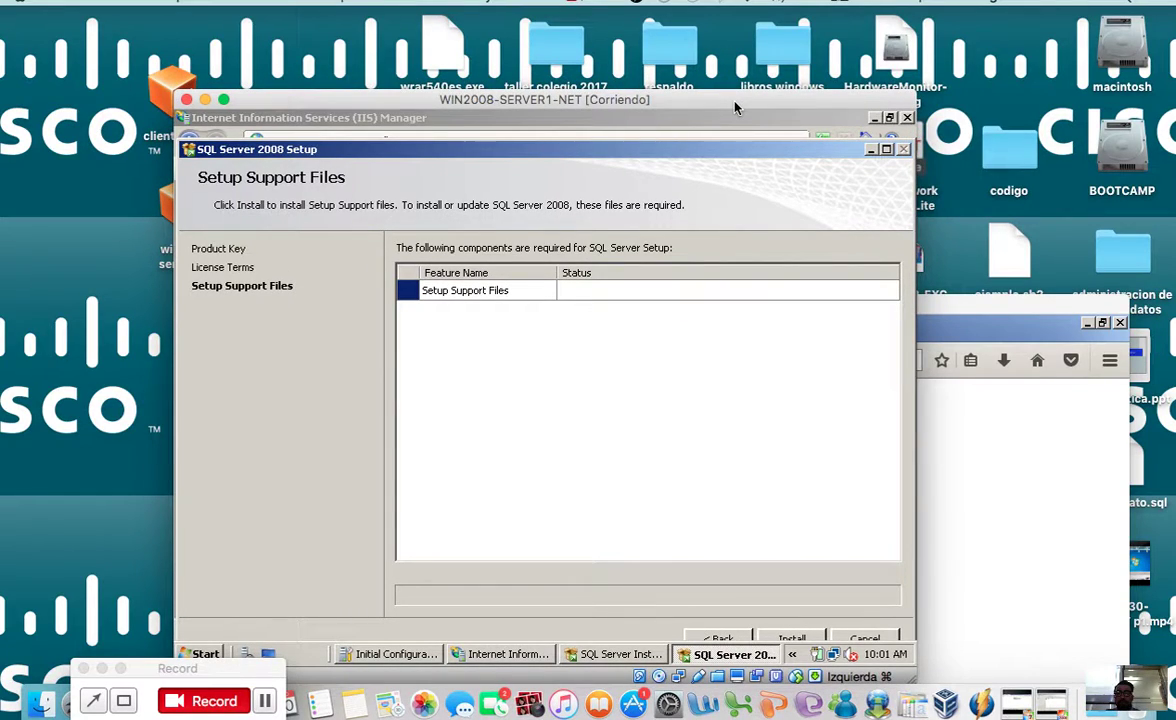
left_click(790, 637)
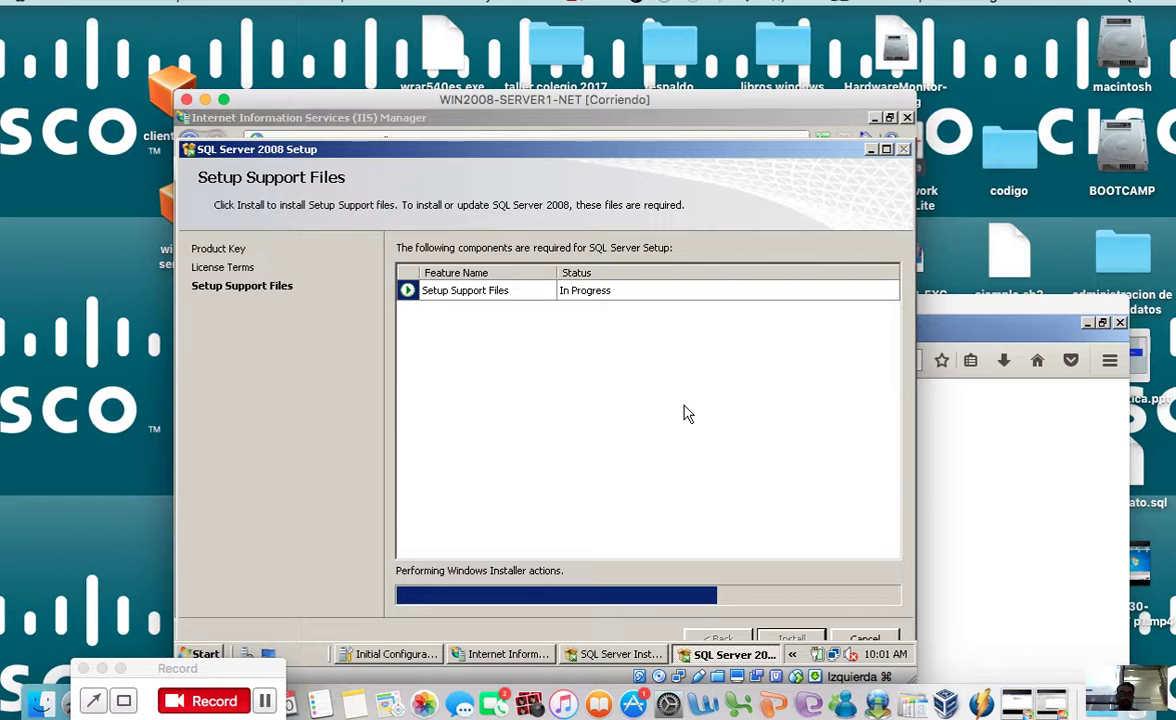
left_click(266, 703)
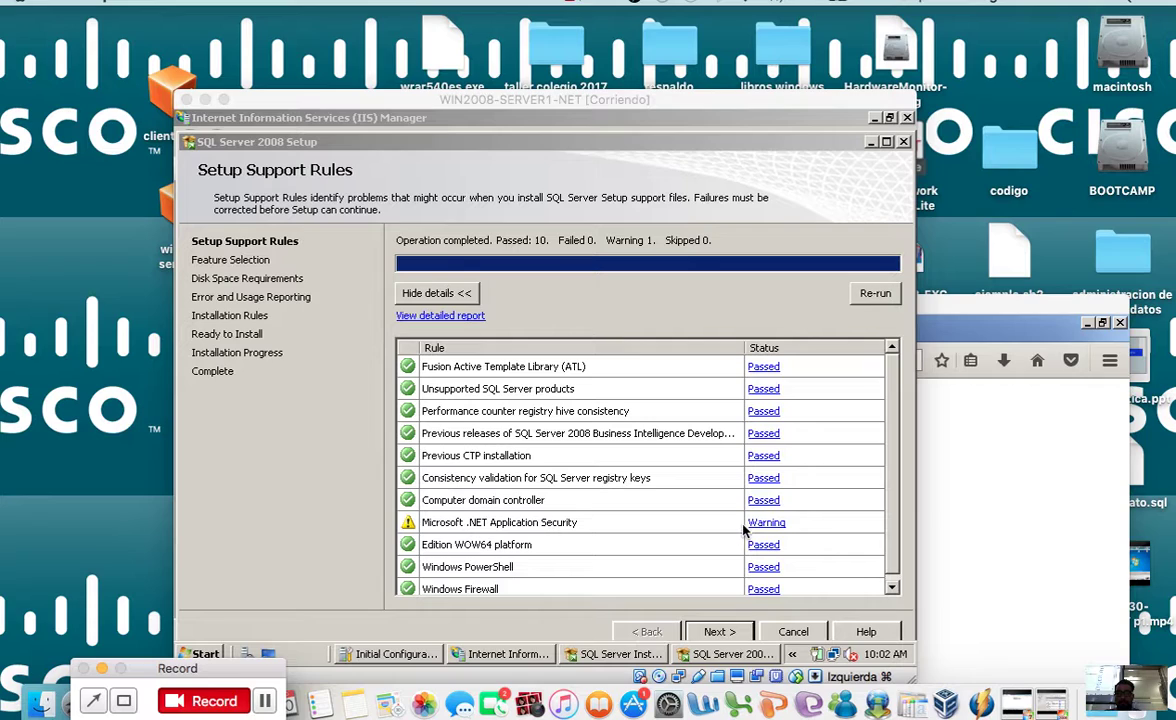
left_click_drag(803, 103, 803, 55)
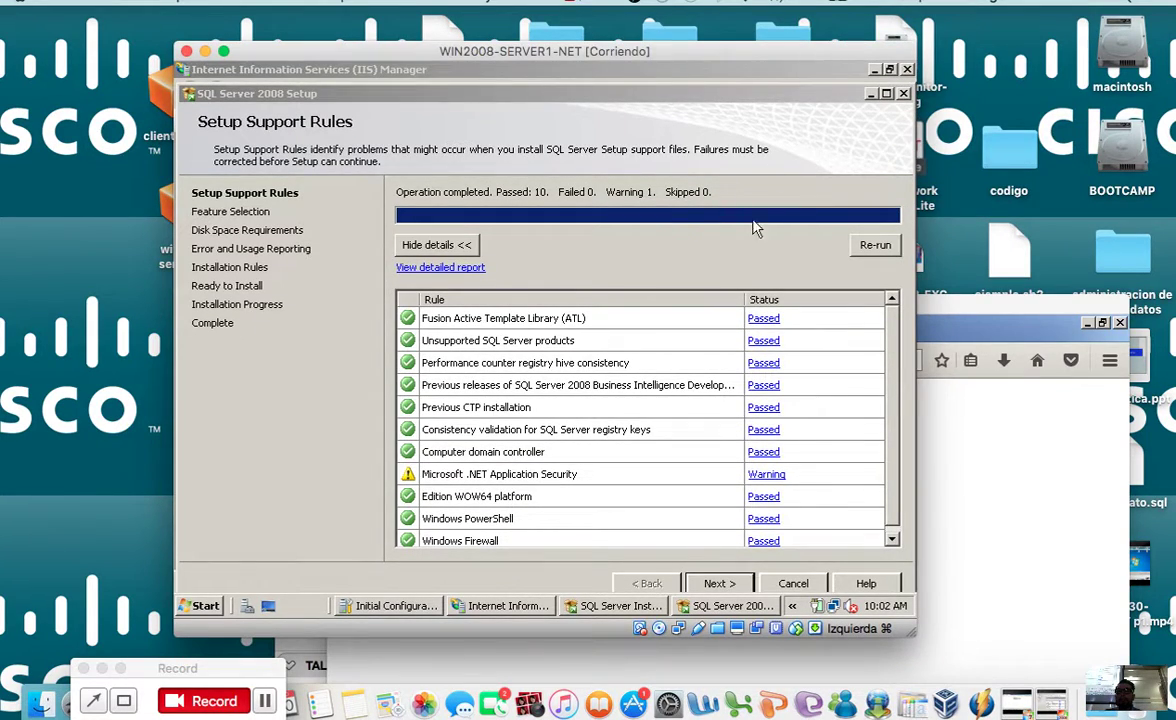
left_click(893, 343)
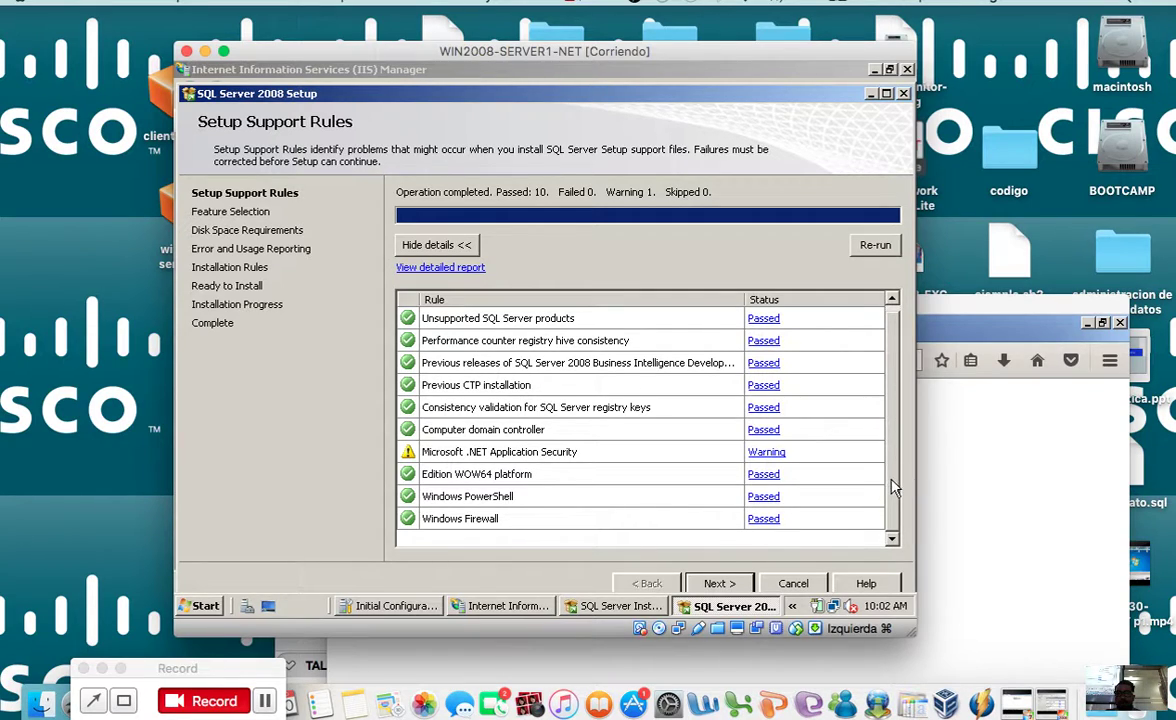
scroll(890, 465, "up", 1)
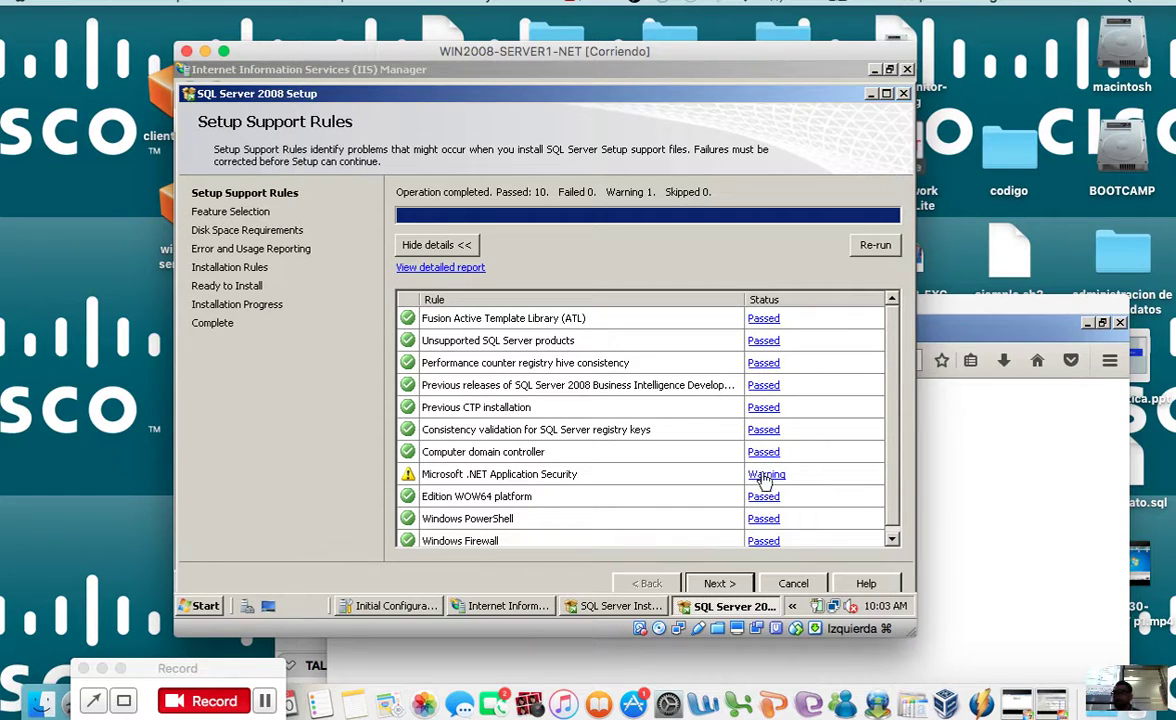
left_click_drag(647, 46, 643, 15)
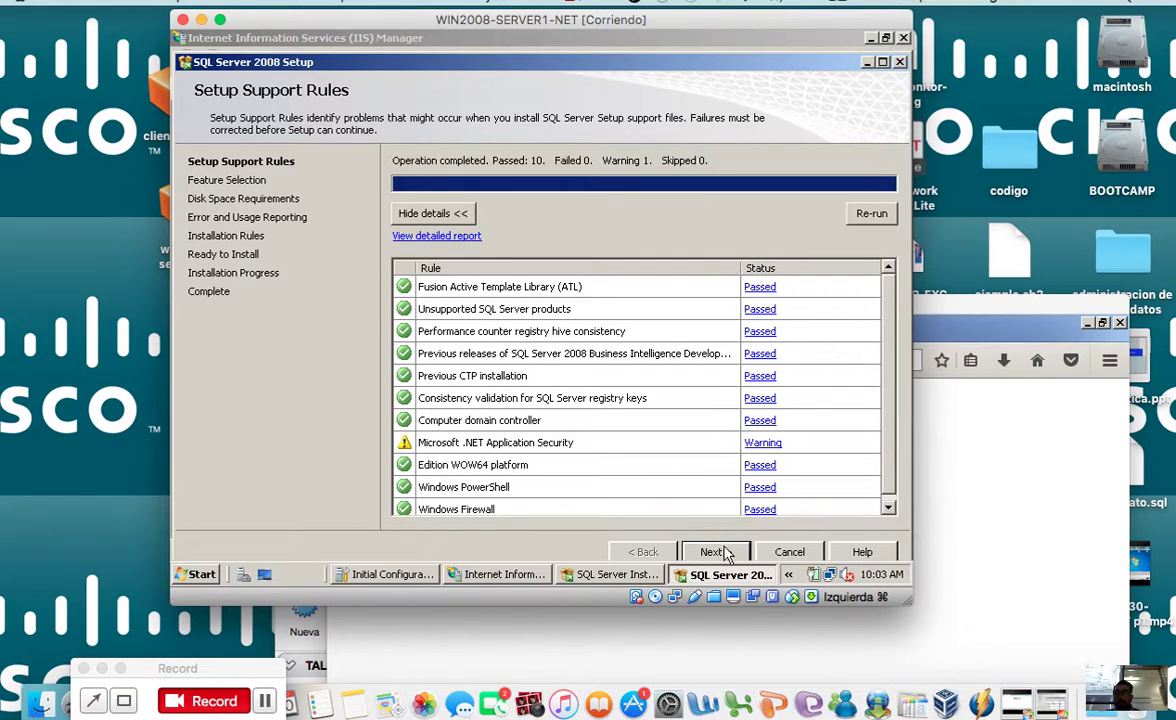
left_click(718, 551)
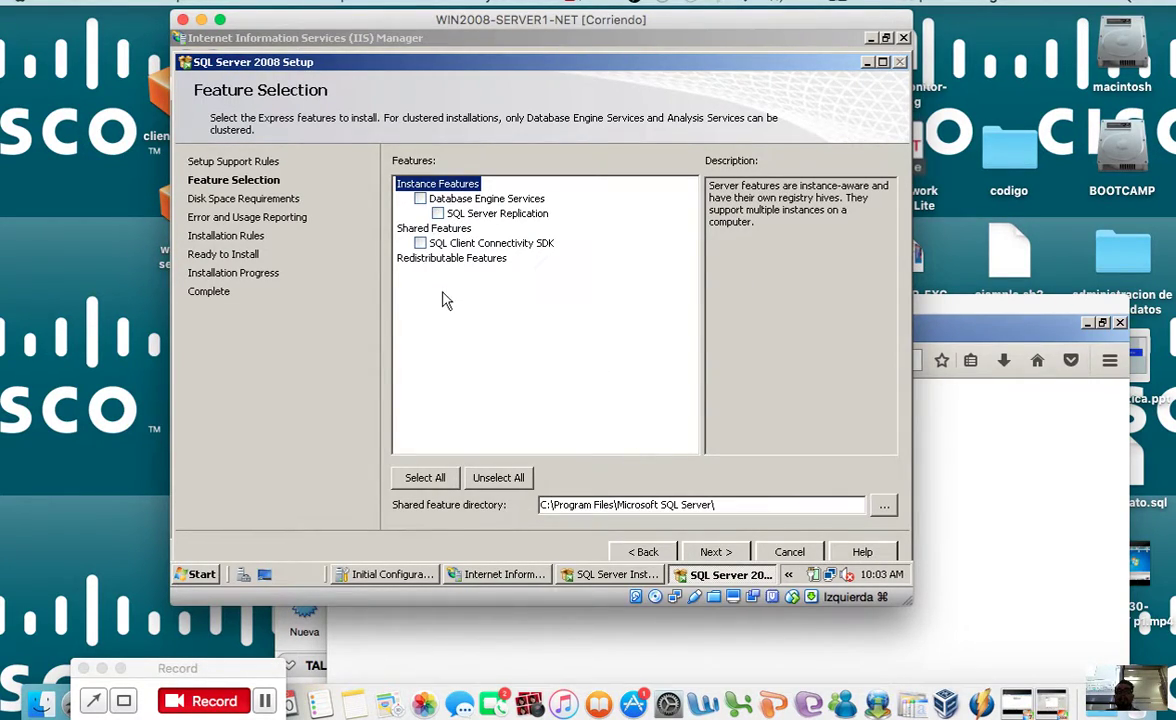
Step: Select Database Engine Services, SQL Server Replication and SQL Client Connectivity SDK features
left_click(420, 198)
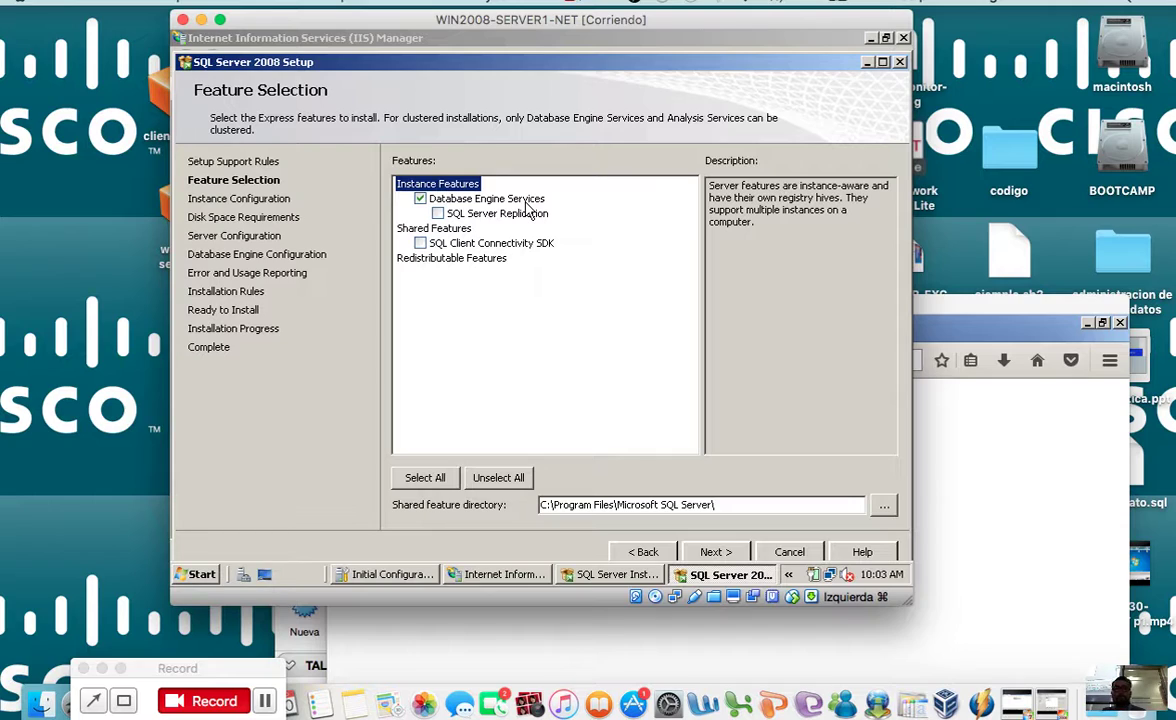
left_click(437, 213)
left_click_drag(601, 27, 638, 145)
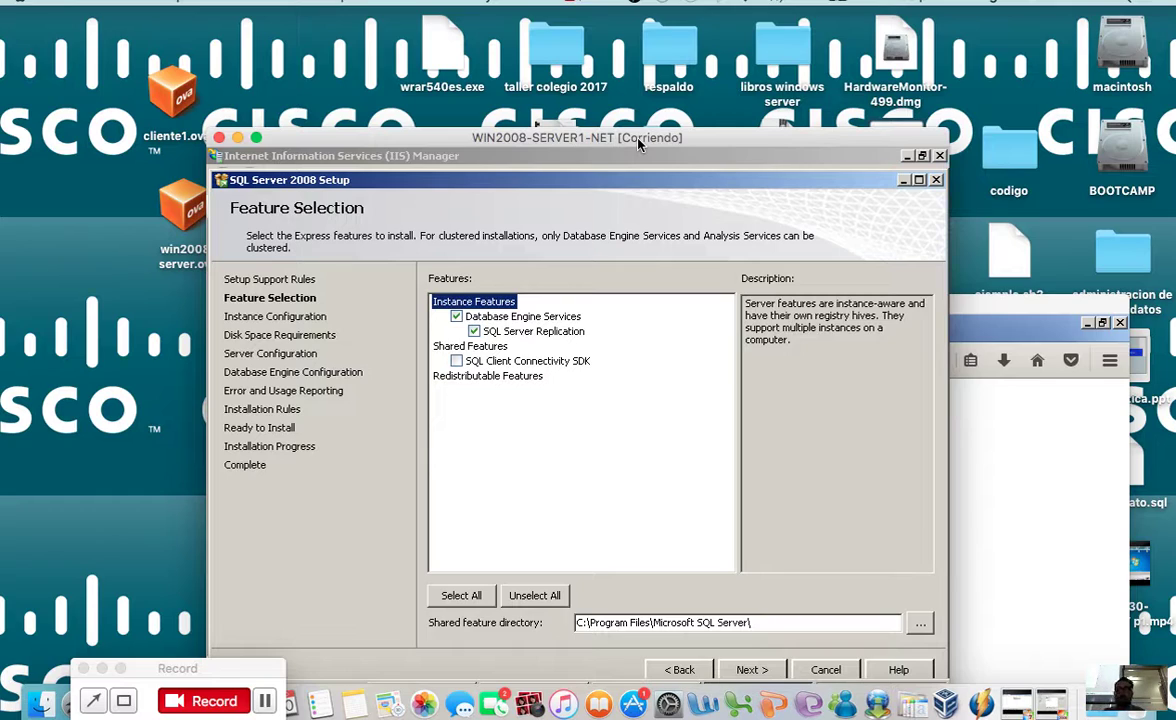
left_click(456, 361)
double_click(736, 137)
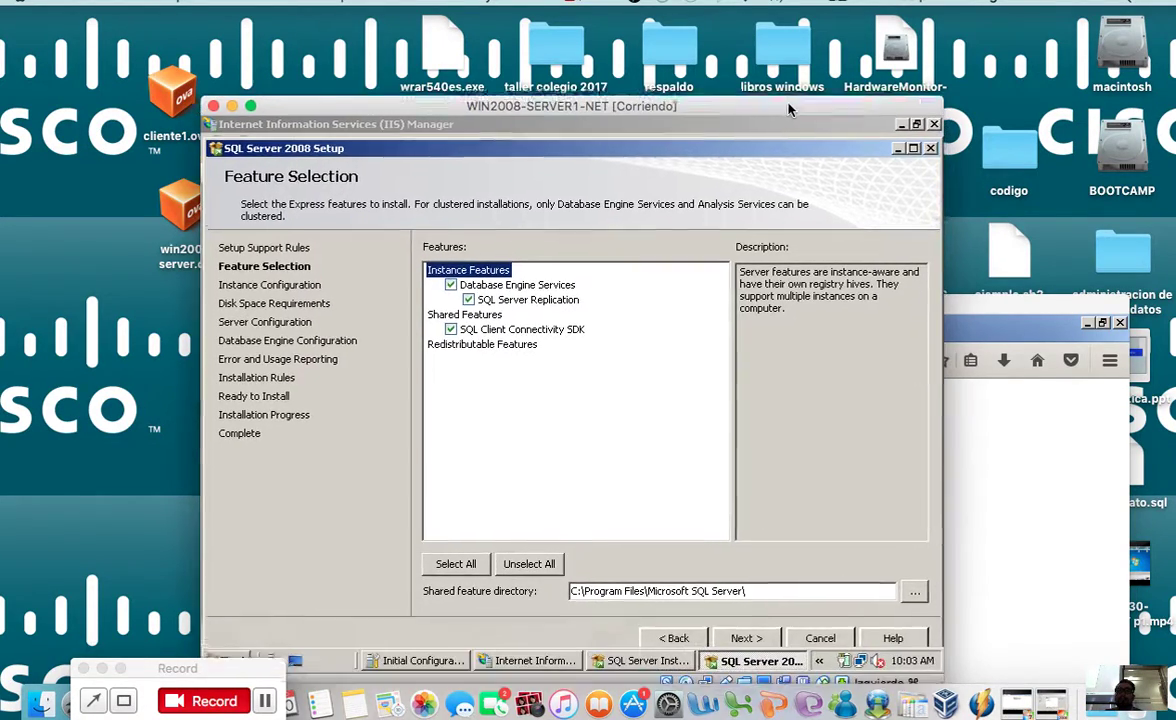
left_click(744, 625)
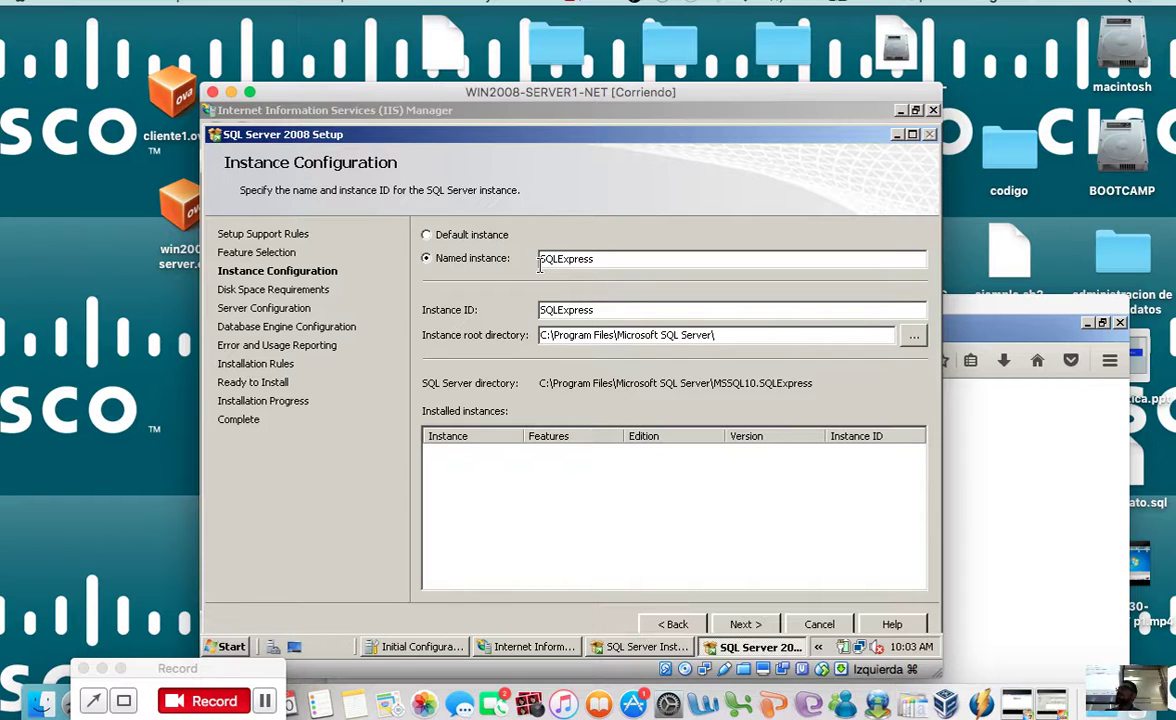
Step: Keep the named instance SQLExpress and continue to the disk space summary
left_click(124, 701)
mouse_move(399, 194)
left_mouse_down()
mouse_move(440, 270)
mouse_move(848, 336)
mouse_move(882, 400)
left_mouse_up()
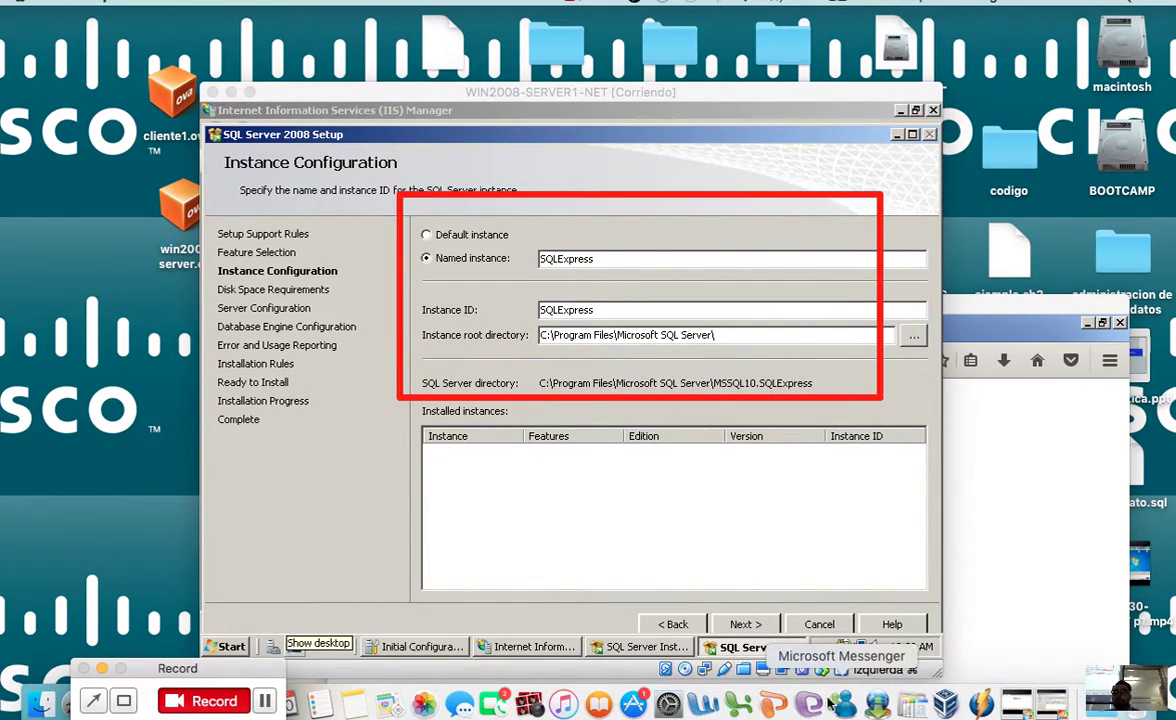
left_click(745, 624)
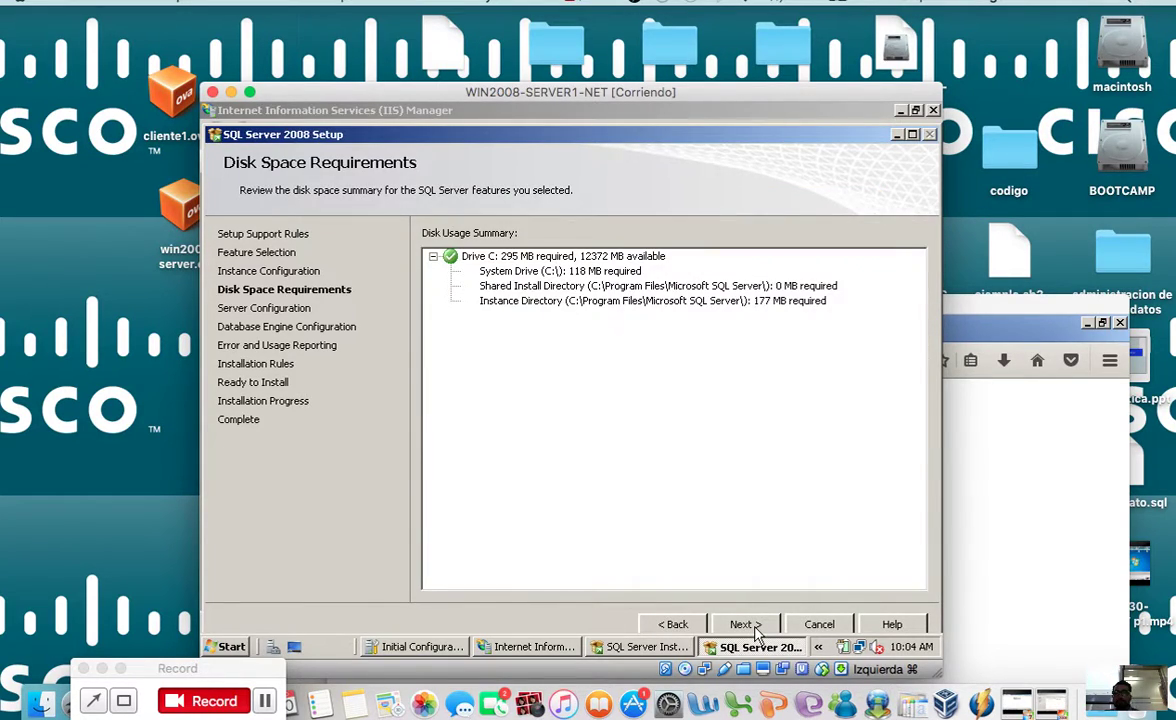
Step: Pass the disk space summary and browse for a Database Engine service account
left_click(756, 629)
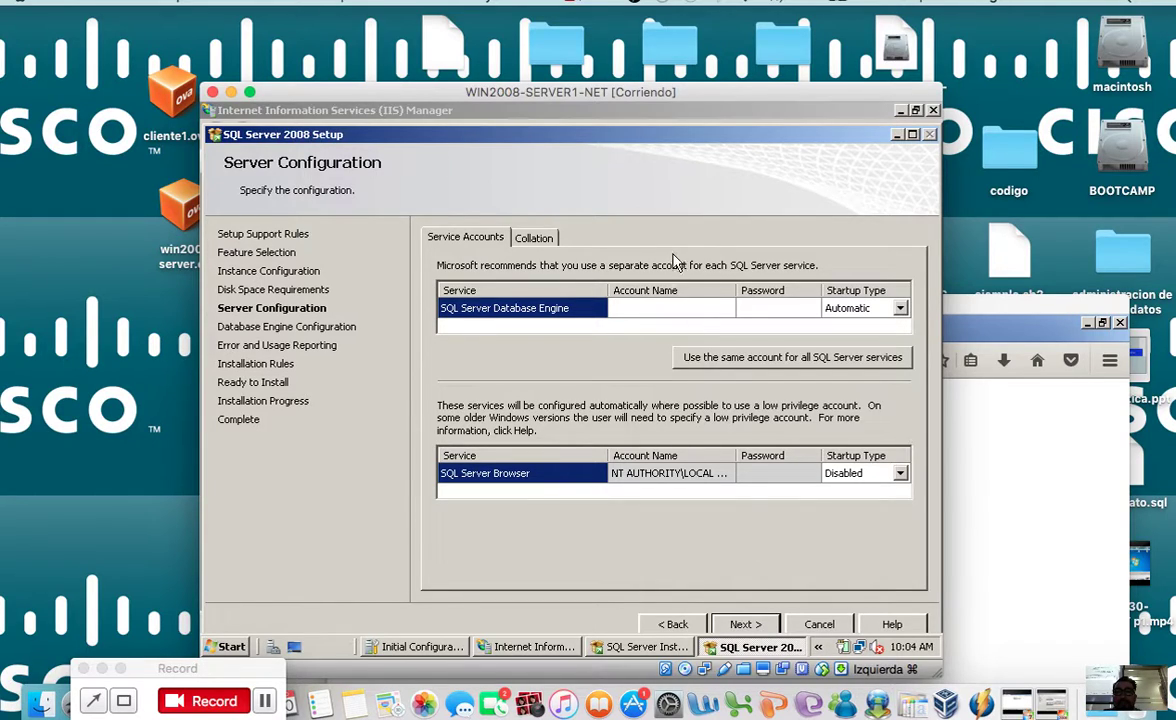
left_click_drag(609, 92, 567, 179)
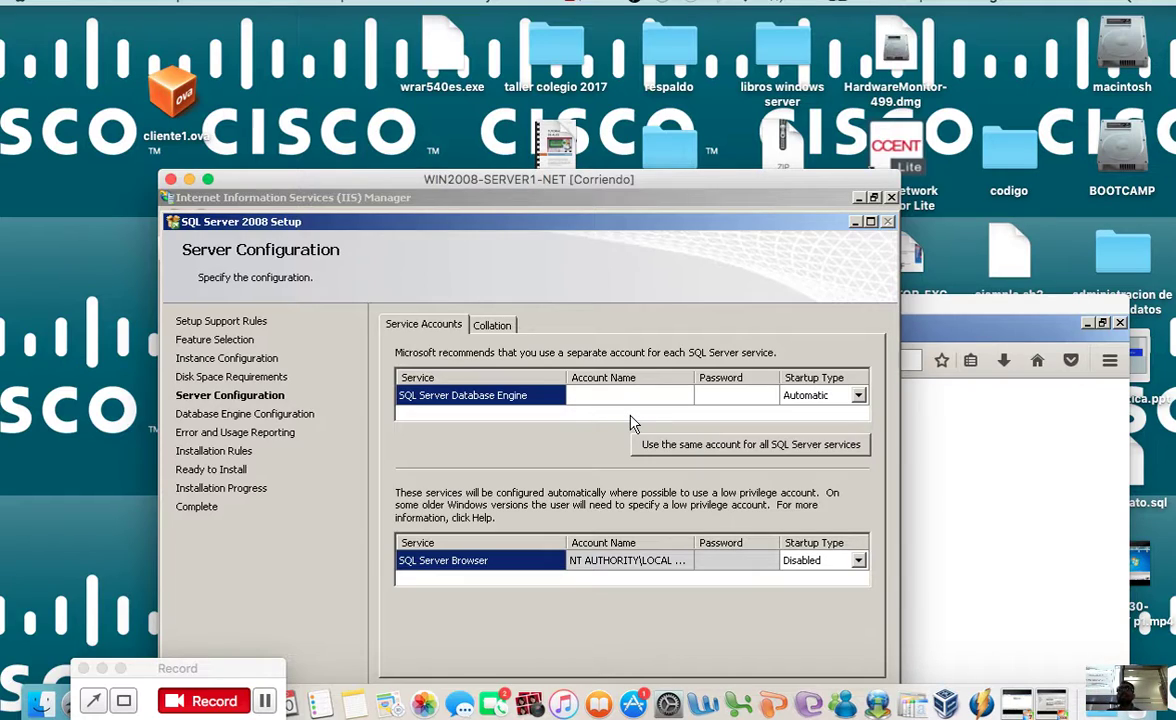
left_click(680, 394)
left_click(683, 395)
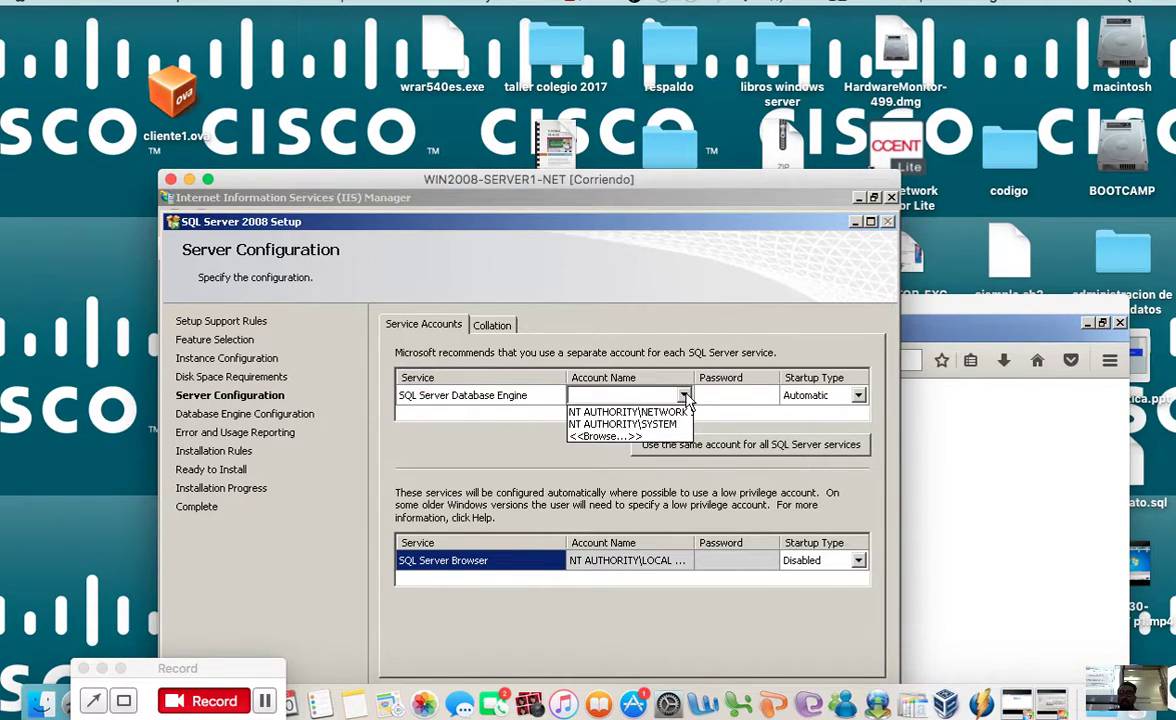
left_click(645, 437)
Step: Set NS1's Administrator as the Database Engine service account and type its password
left_click(222, 437)
left_click(600, 371)
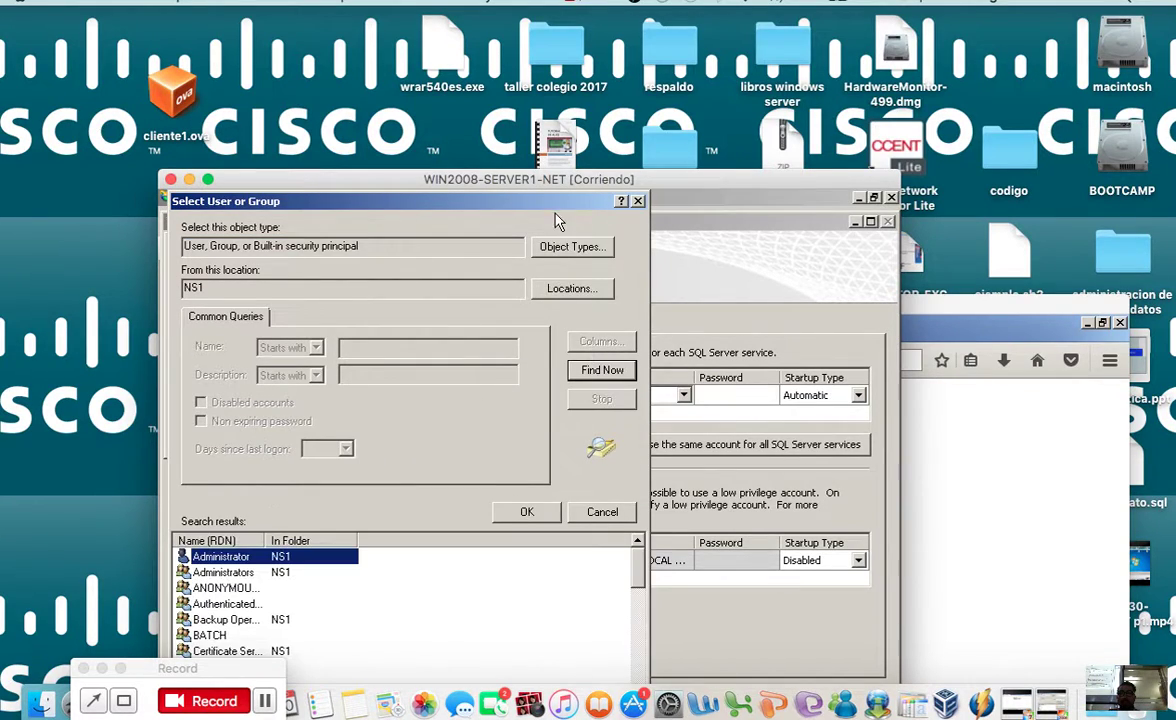
left_click_drag(513, 180, 675, 11)
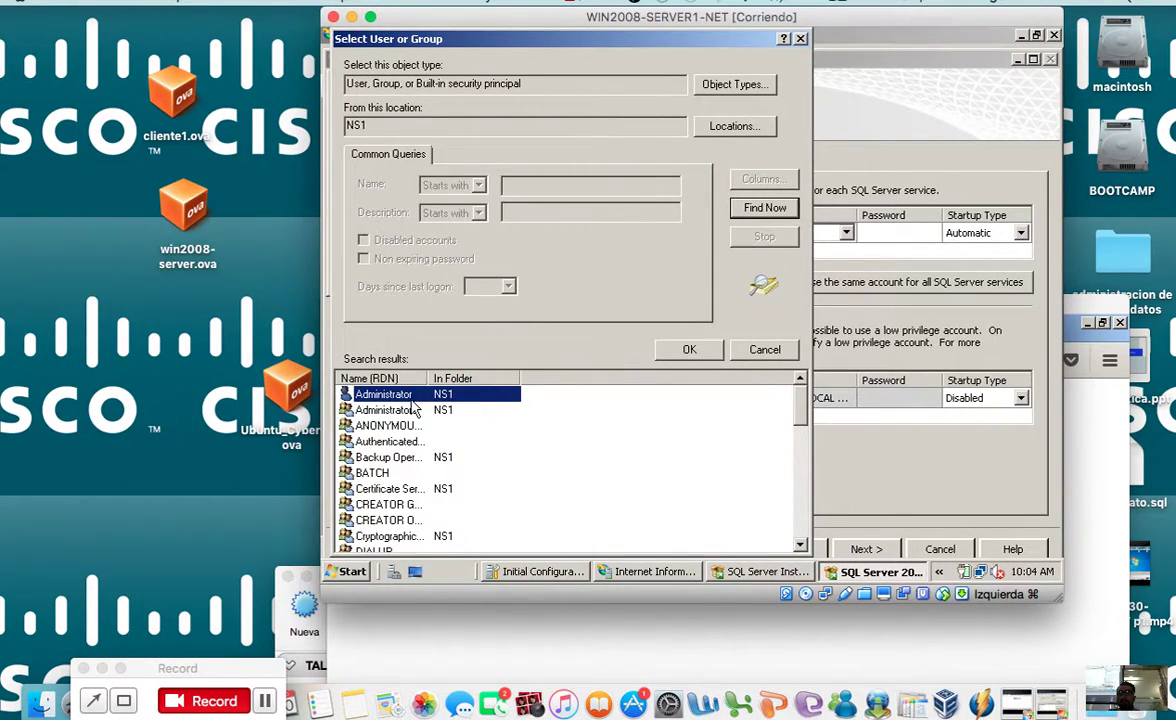
left_click(689, 349)
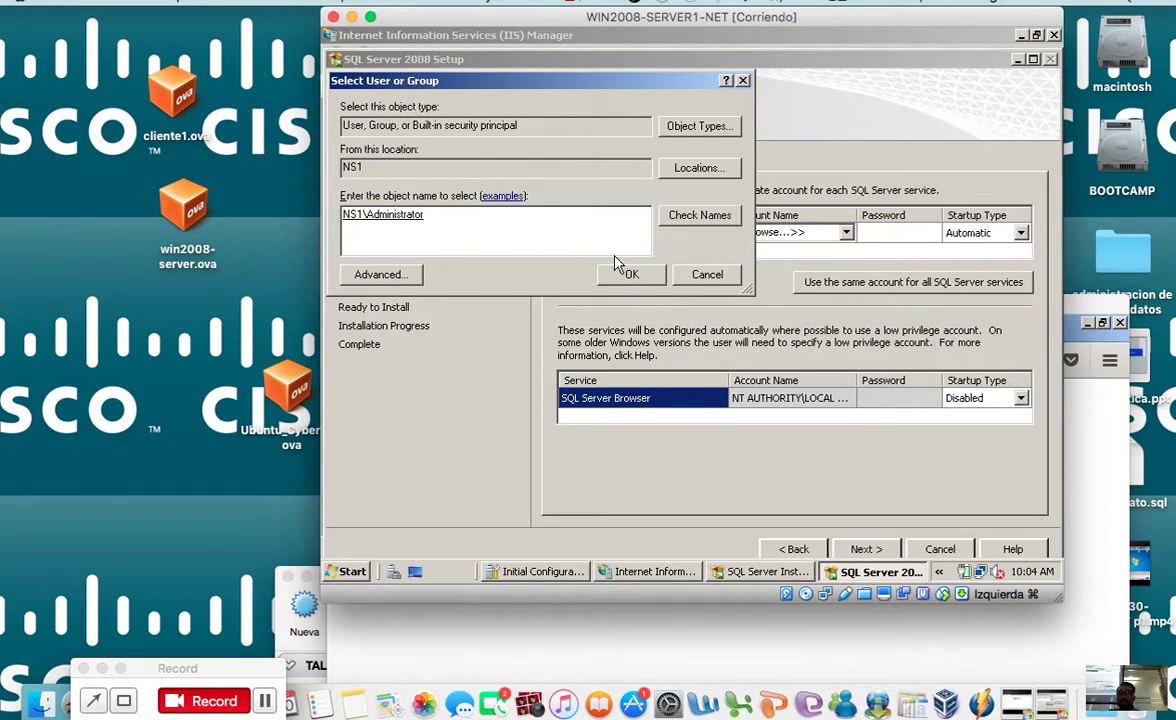
left_click(622, 270)
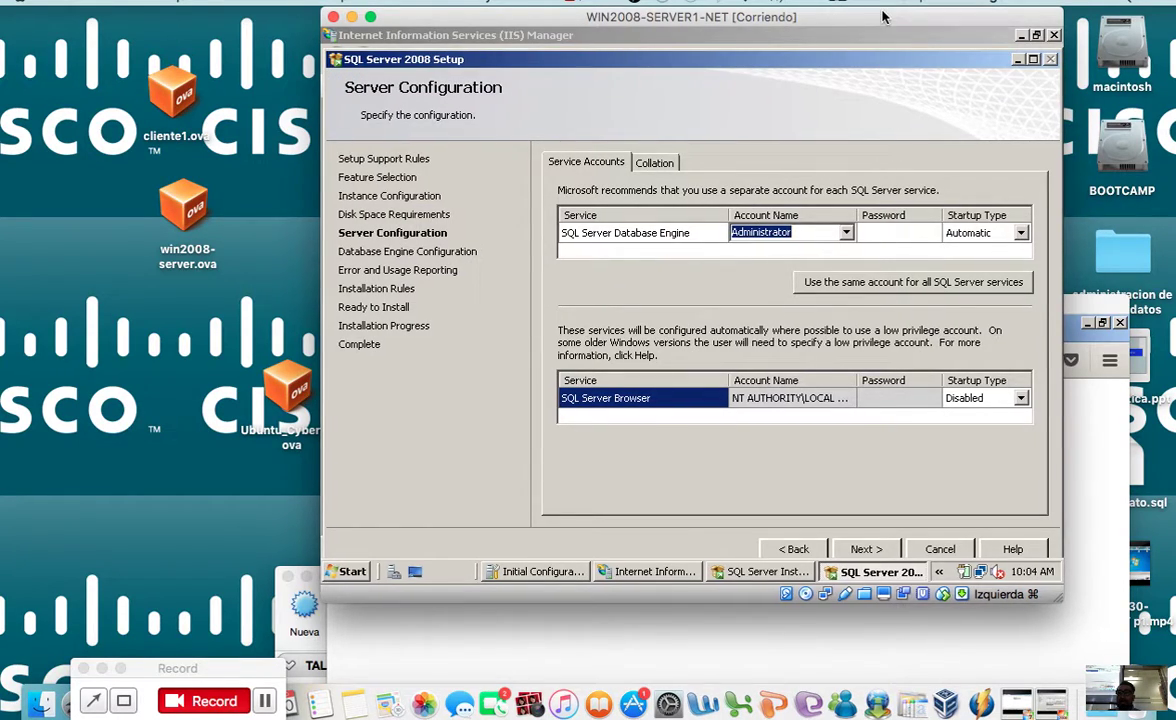
left_click_drag(882, 16, 763, 114)
left_click(773, 331)
type("***")
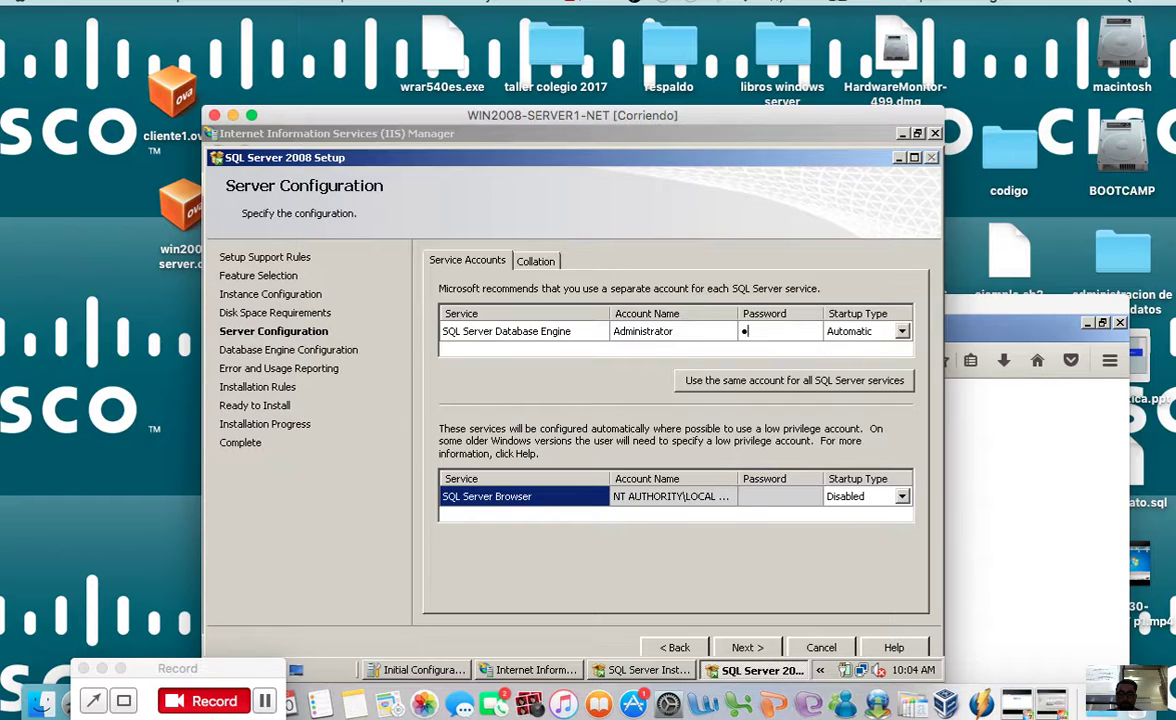
type("*****")
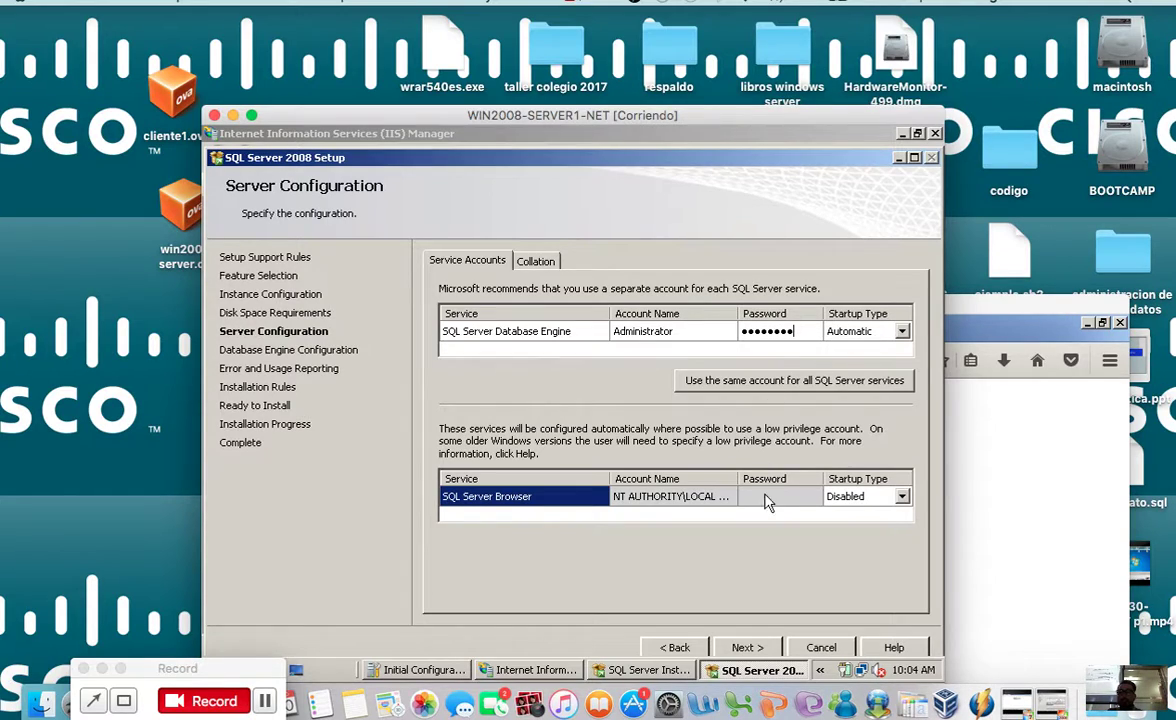
Step: Keep the service accounts and set Mixed Mode authentication, entering the sa password twice
left_click(766, 649)
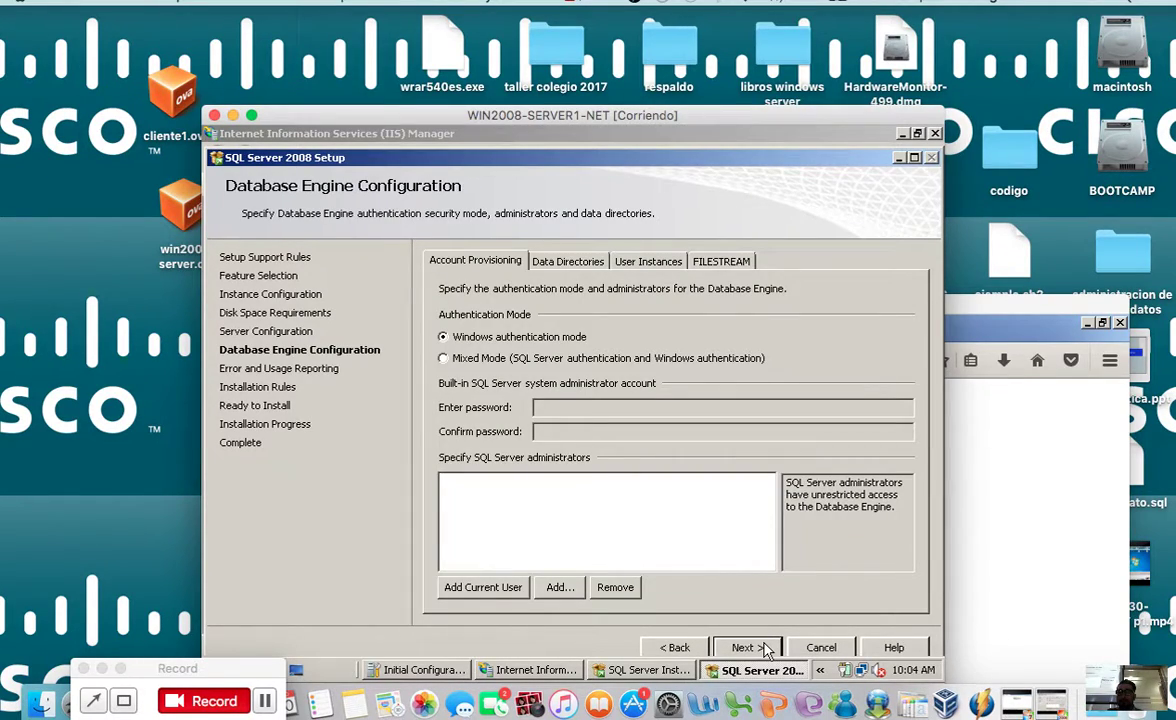
left_click(168, 680)
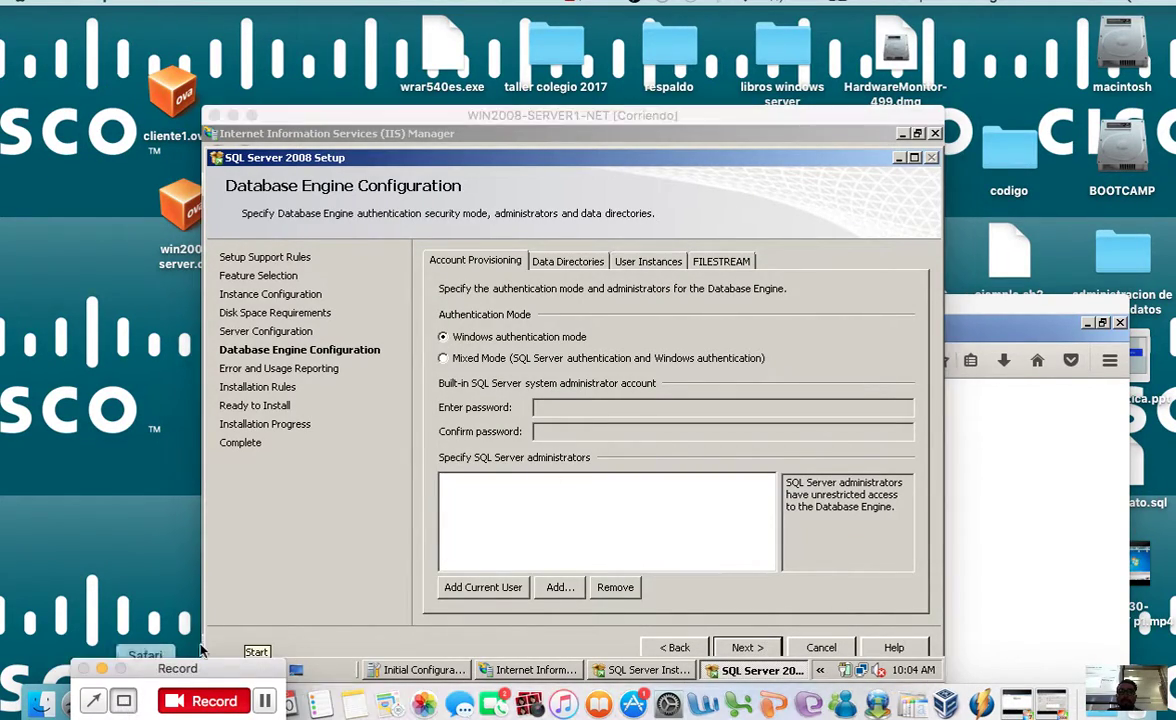
mouse_move(373, 297)
left_mouse_down()
mouse_move(575, 480)
mouse_move(740, 445)
mouse_move(835, 453)
left_mouse_up()
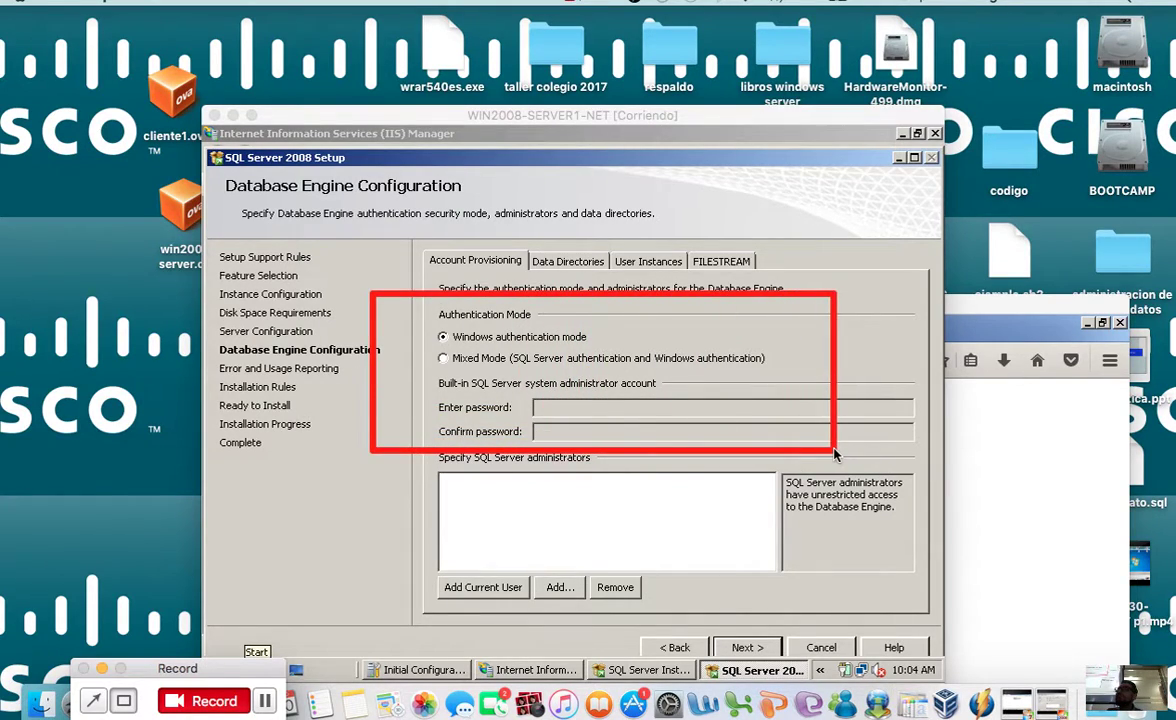
left_click(443, 359)
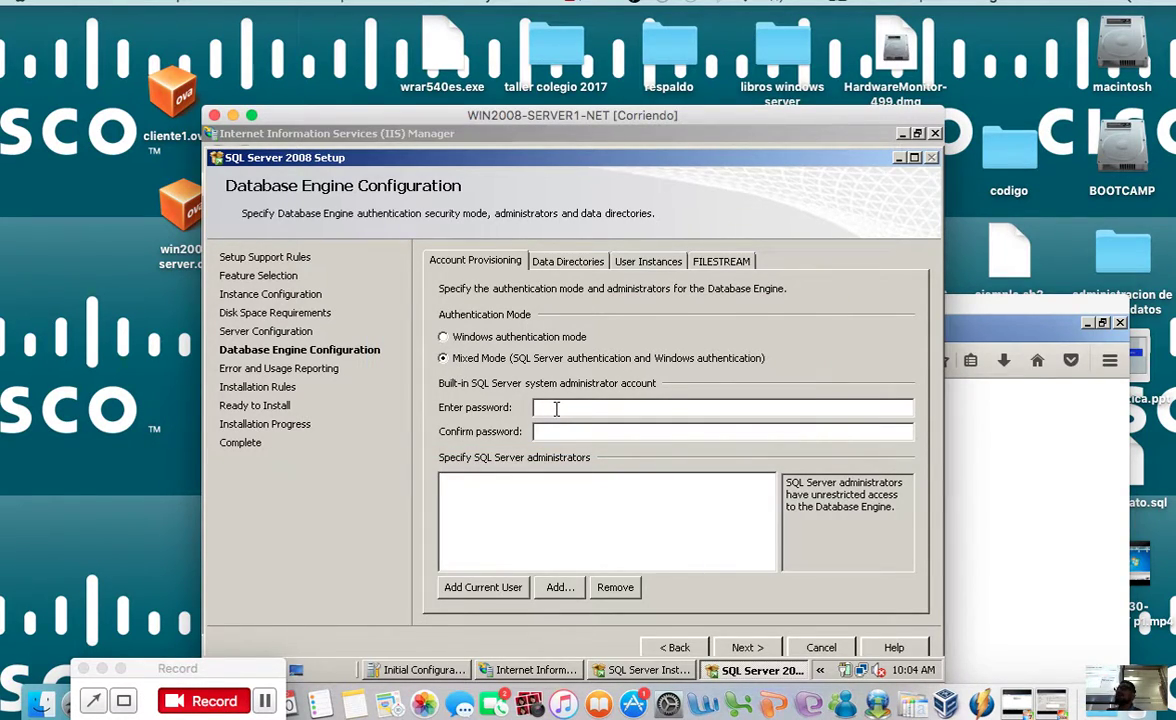
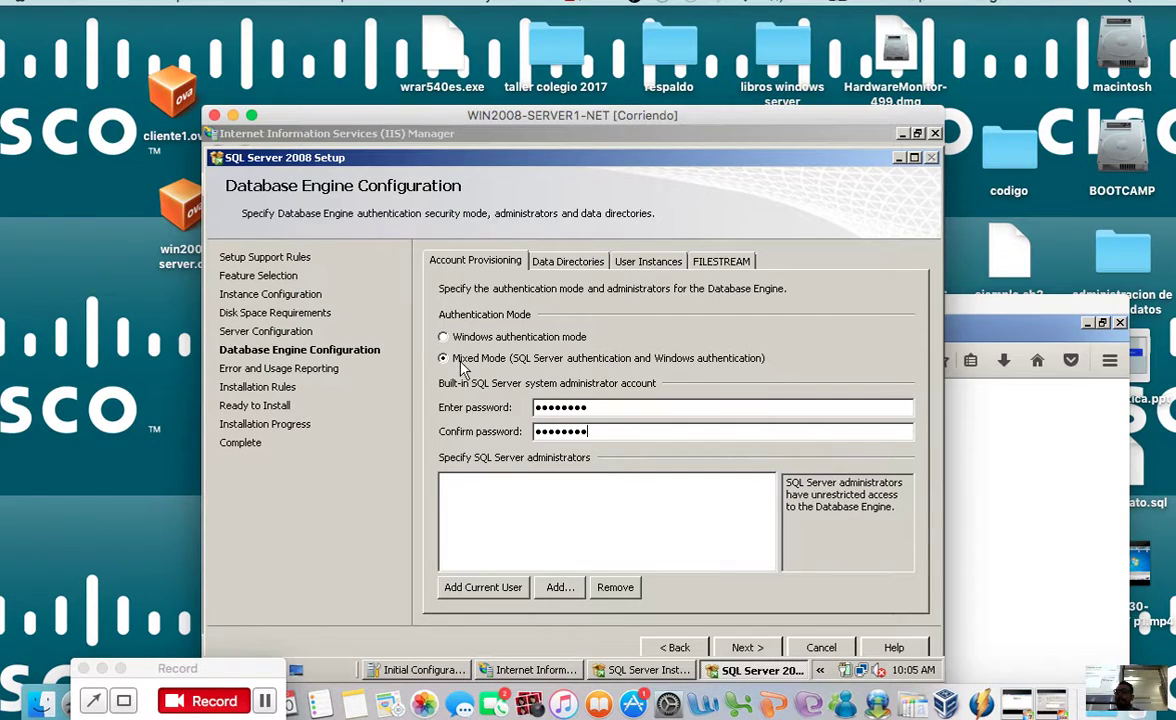
Step: Add NS1\Administrator as a SQL Server administrator and accept the Database Engine settings
left_click_drag(605, 120, 630, 65)
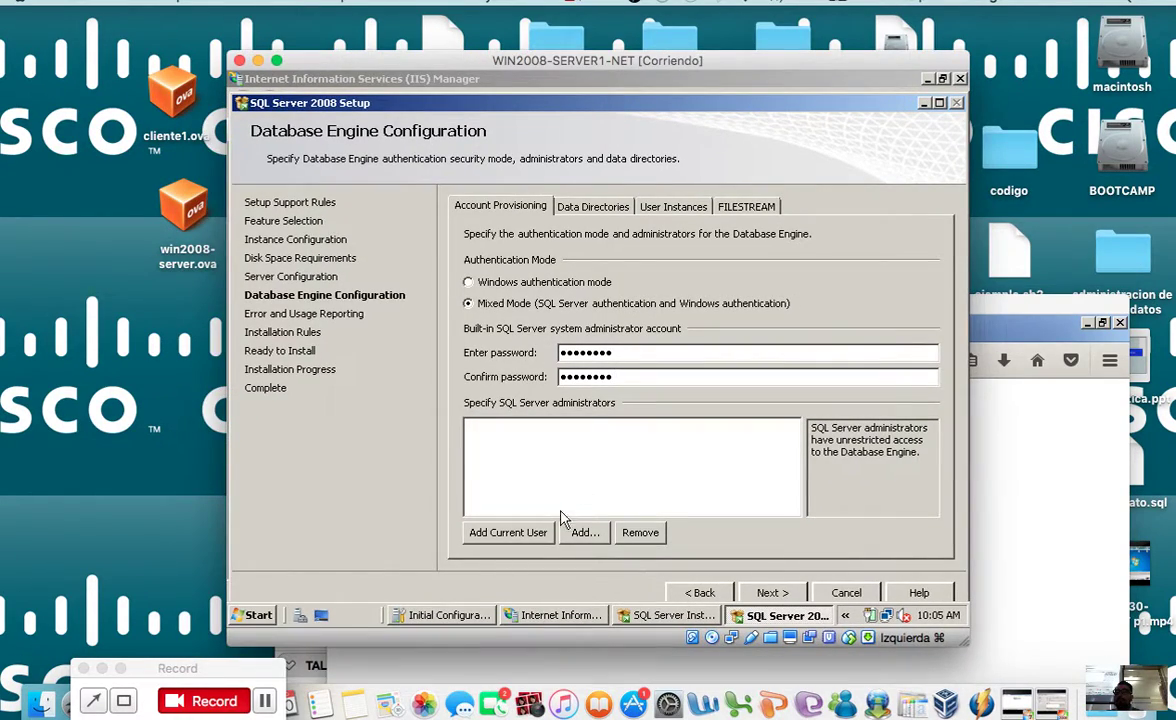
left_click(510, 533)
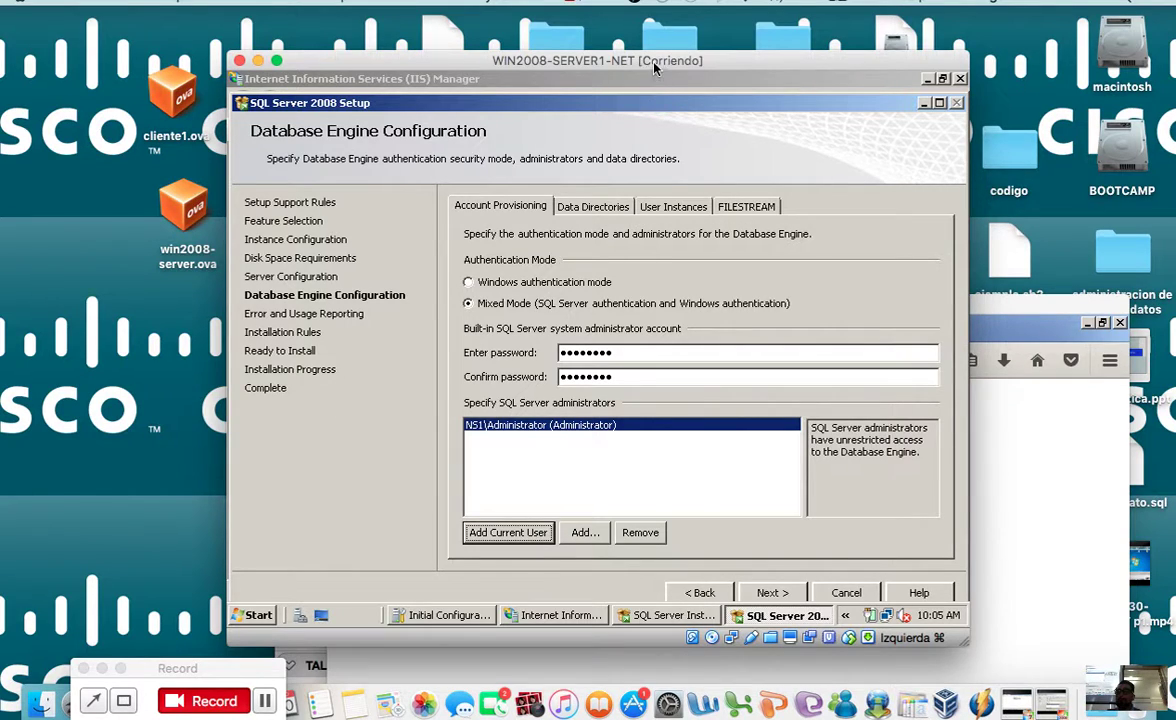
left_click_drag(656, 55, 642, 35)
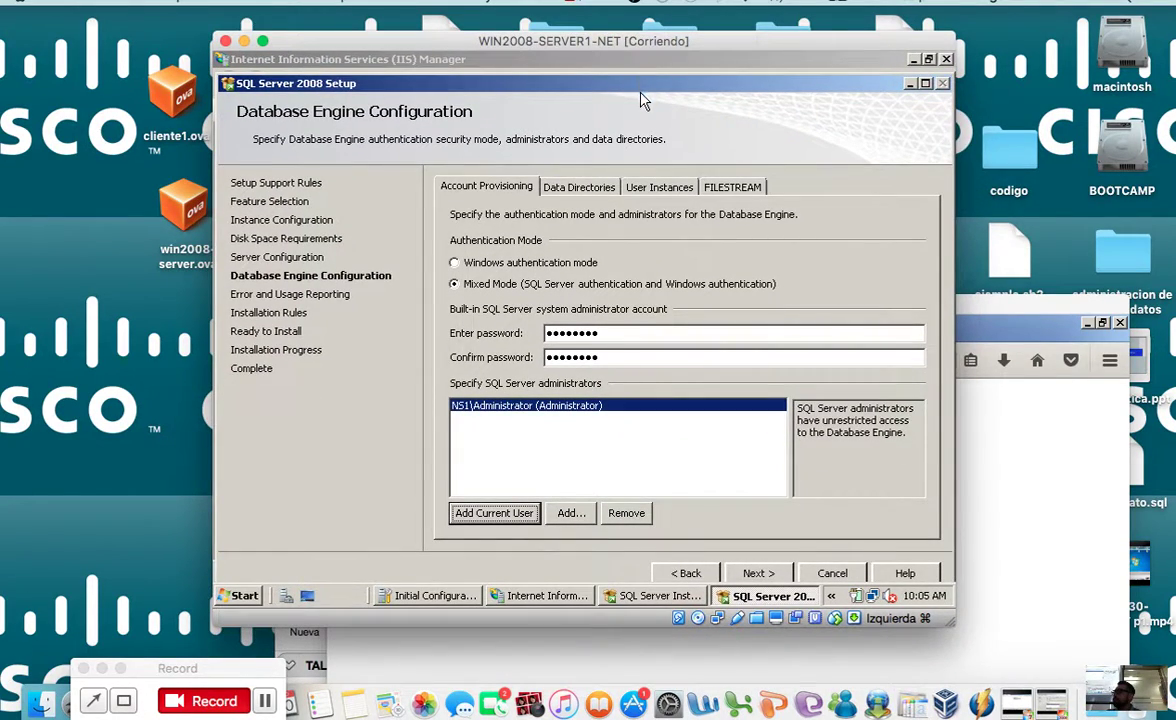
left_click(756, 573)
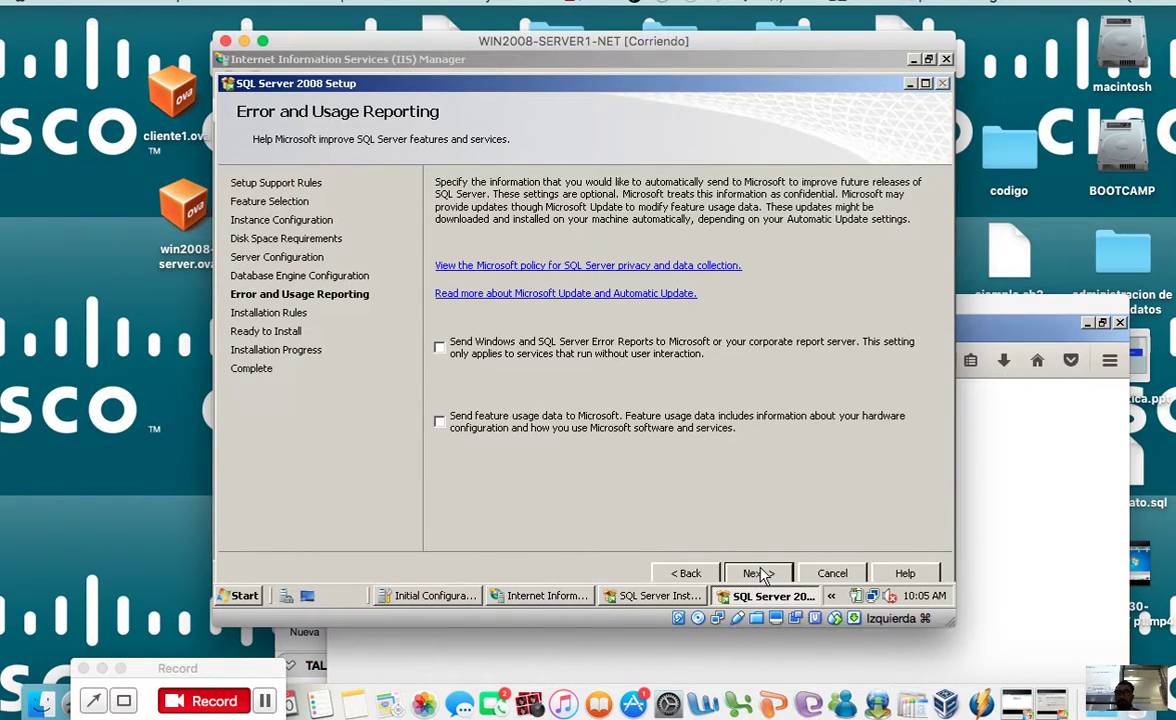
Step: Skip usage reporting, review the passed installation rules, and start installing SQL Server
left_click(765, 574)
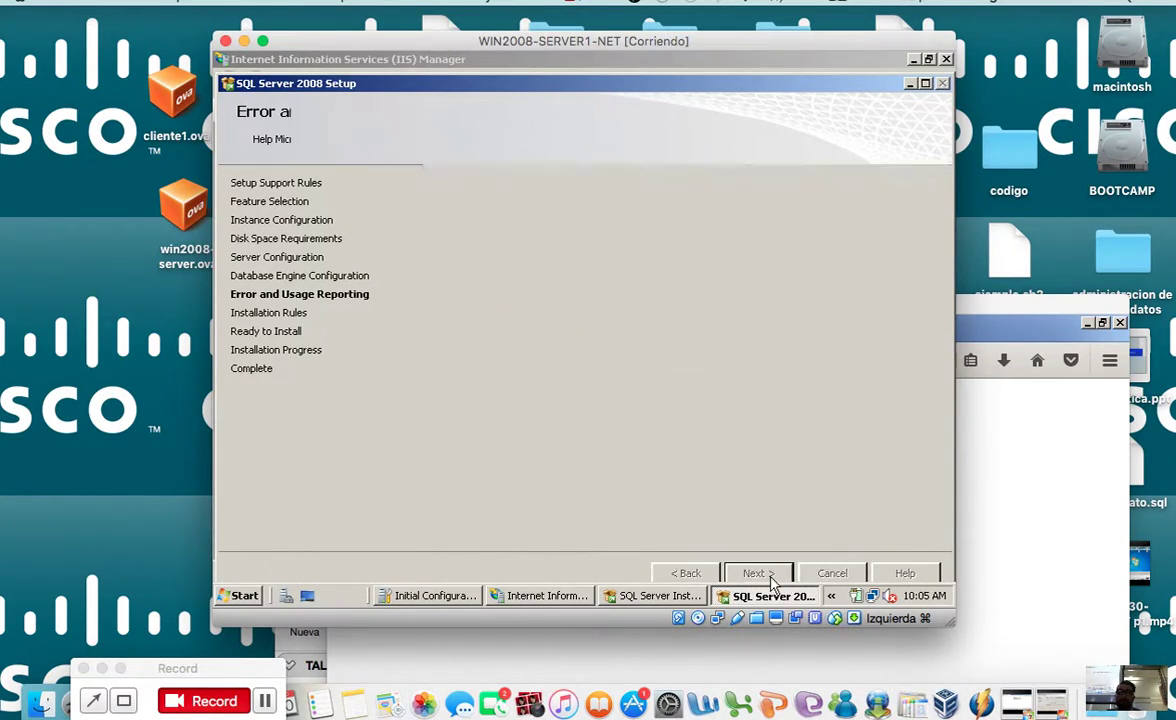
left_click(517, 240)
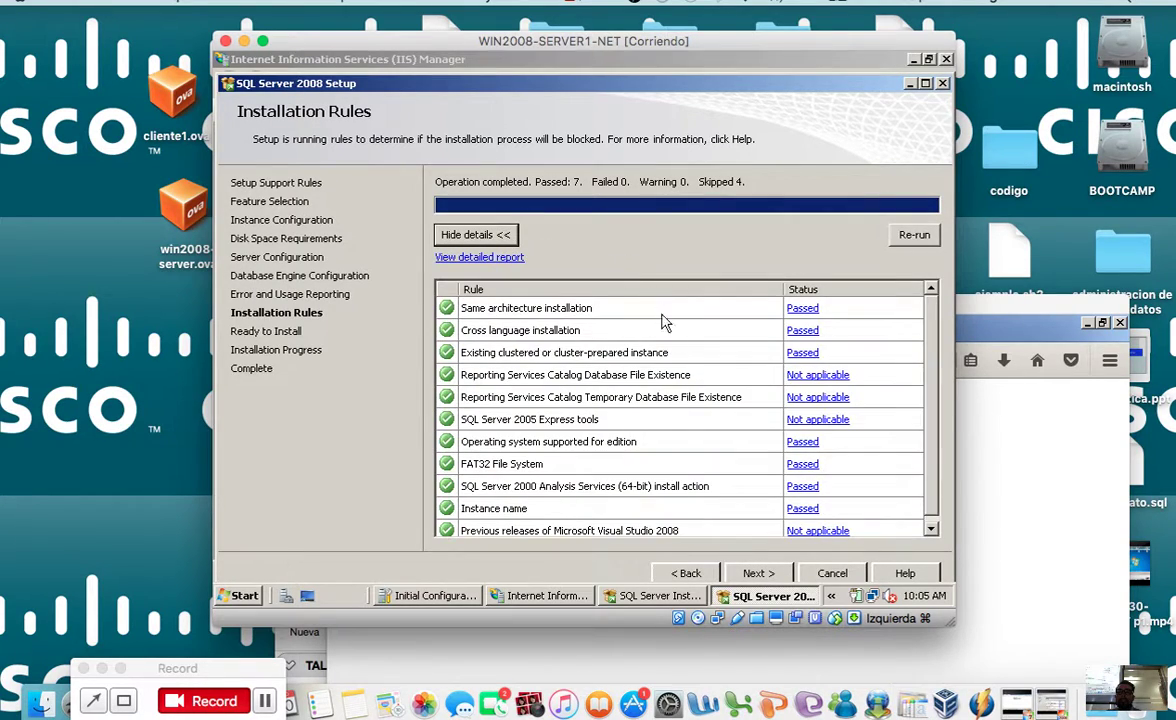
scroll(931, 490, "down", 1)
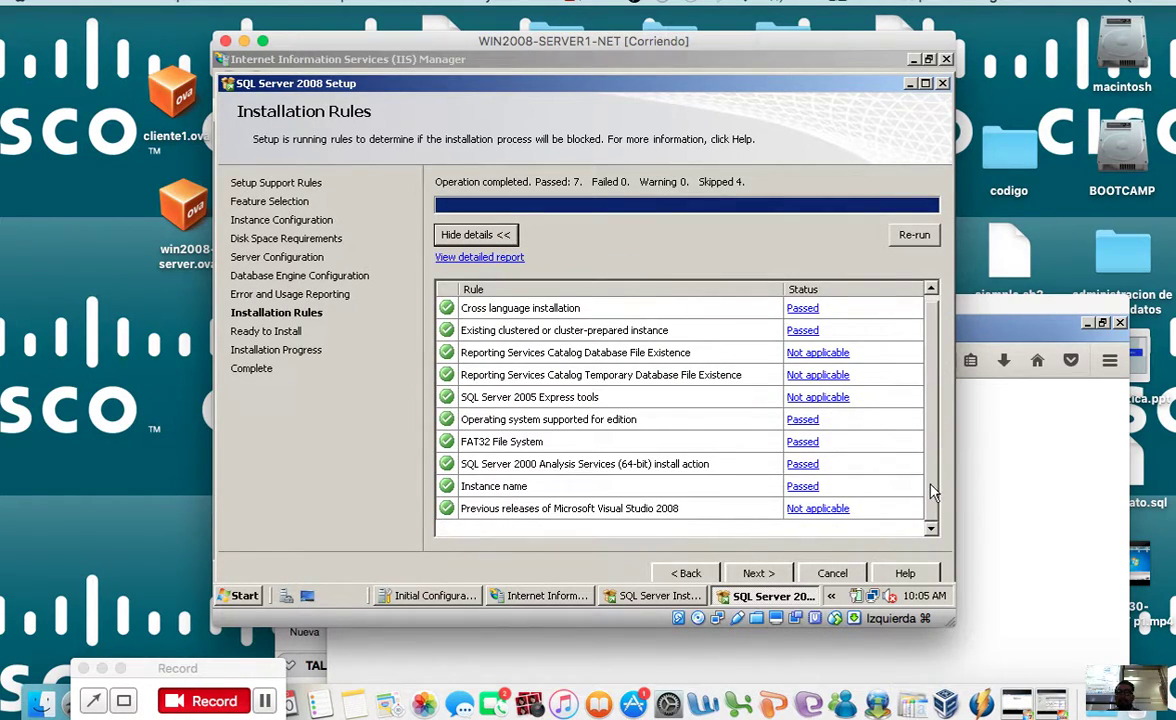
left_click(758, 573)
left_click(759, 574)
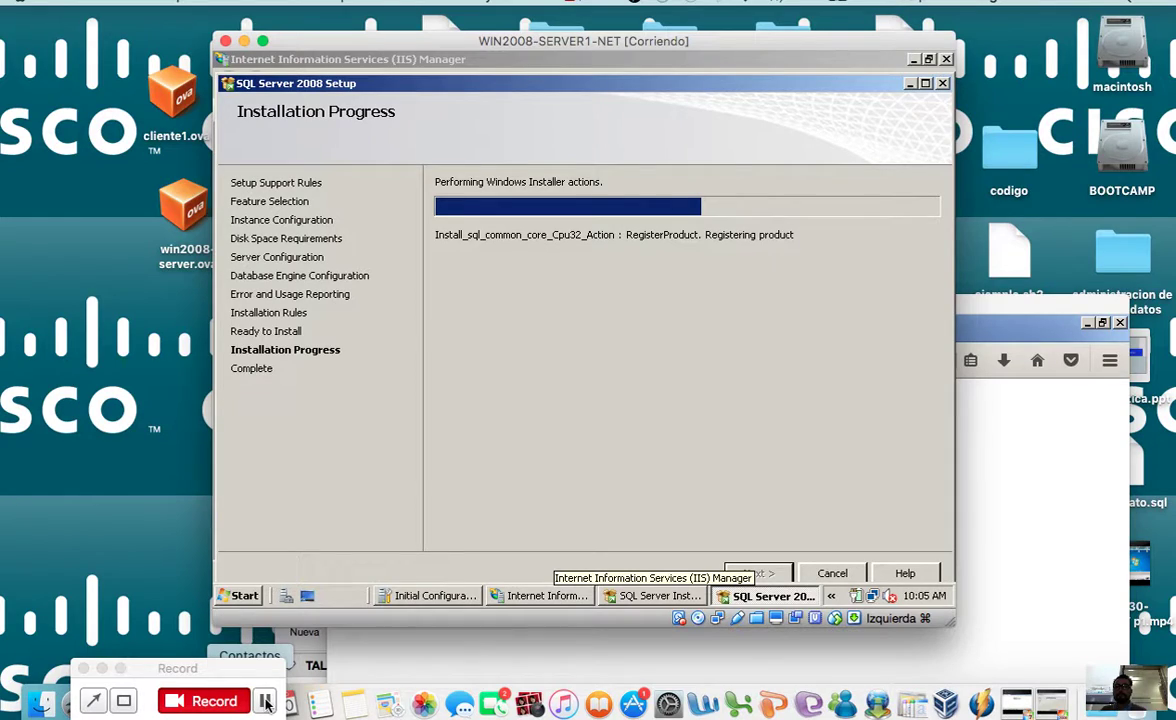
Step: Let the SQL Server installation run until the common core product is being registered
left_click(266, 703)
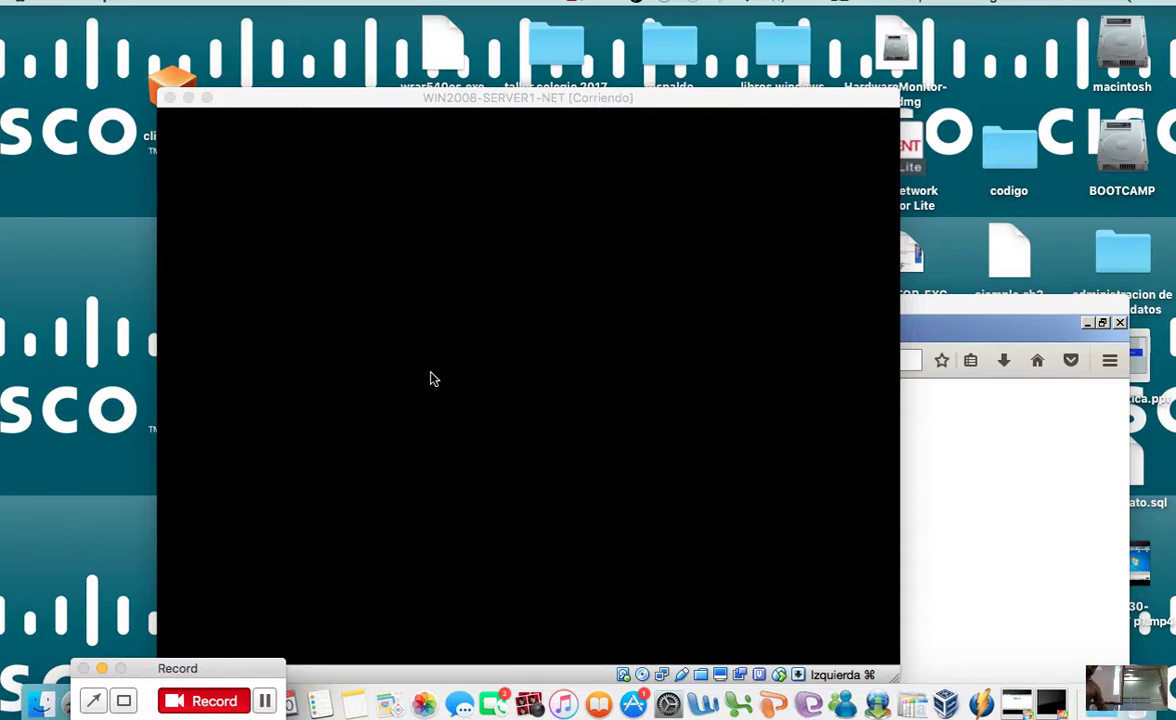
Step: Bring the client machine window forward and reposition it on screen
left_click_drag(906, 292, 839, 60)
left_click(288, 577)
left_click(380, 150)
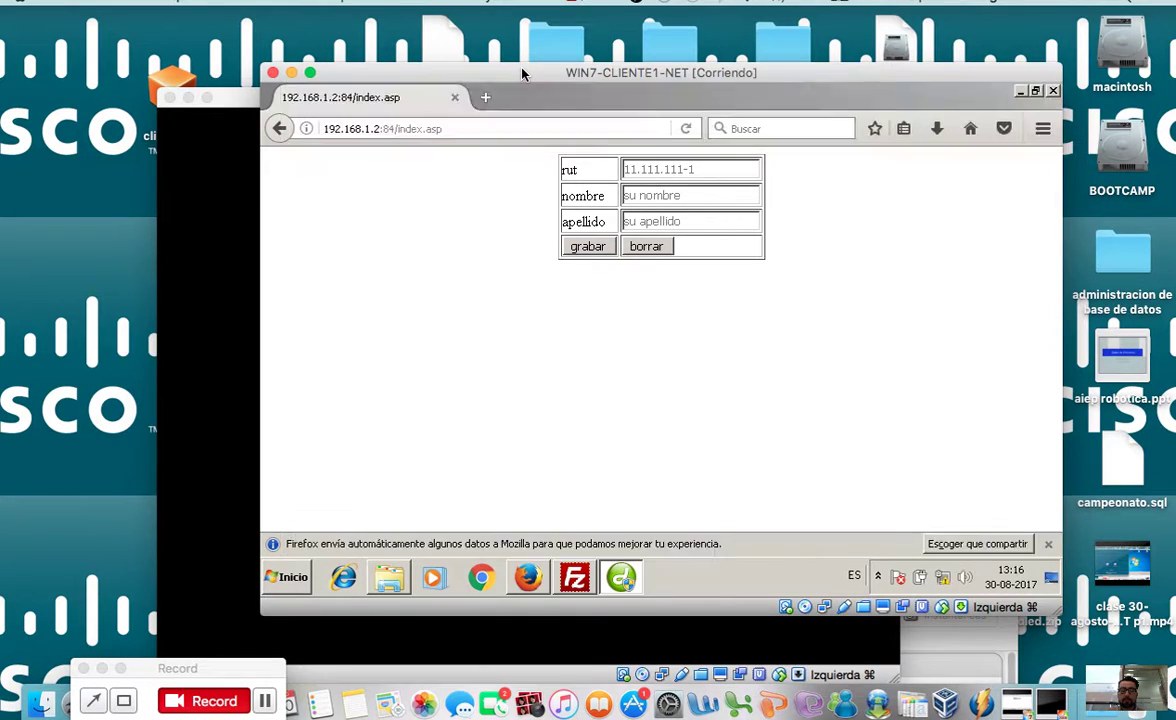
left_click_drag(522, 77, 1025, 208)
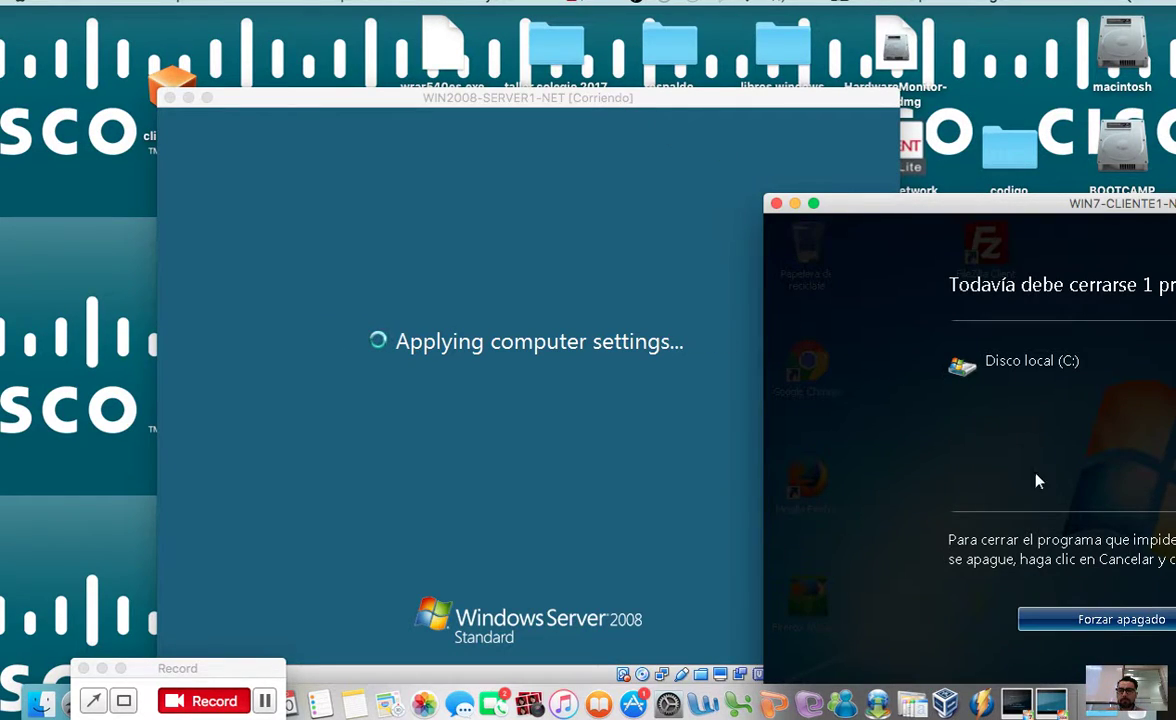
left_click_drag(932, 203, 659, 108)
left_click_drag(842, 116, 632, 121)
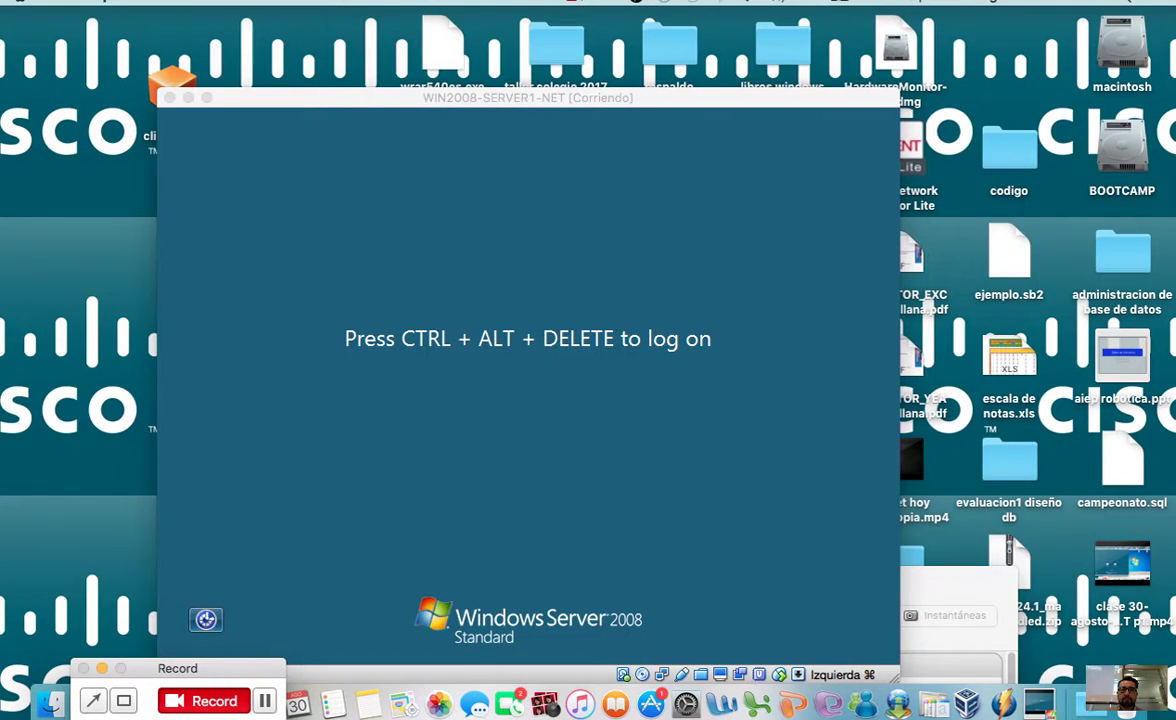
Step: Send Ctrl+Alt+Del to the server and log on as Administrator with the account password
left_click(381, 99)
left_click(280, 3)
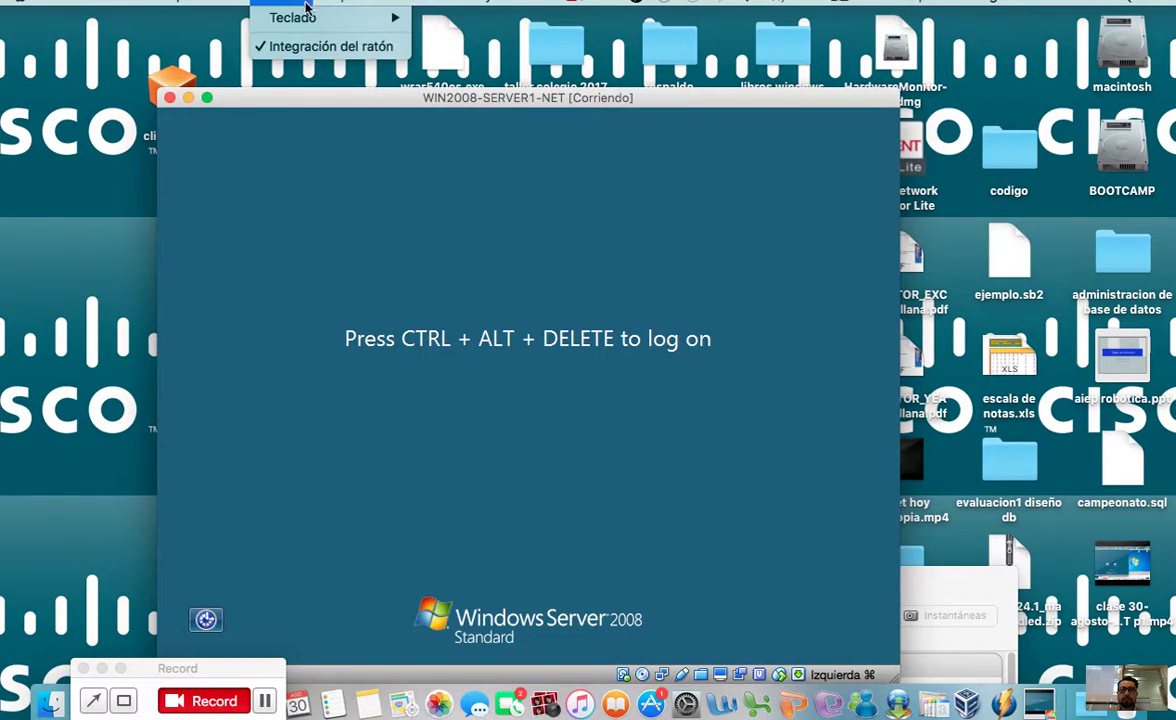
mouse_move(395, 24)
left_click(435, 51)
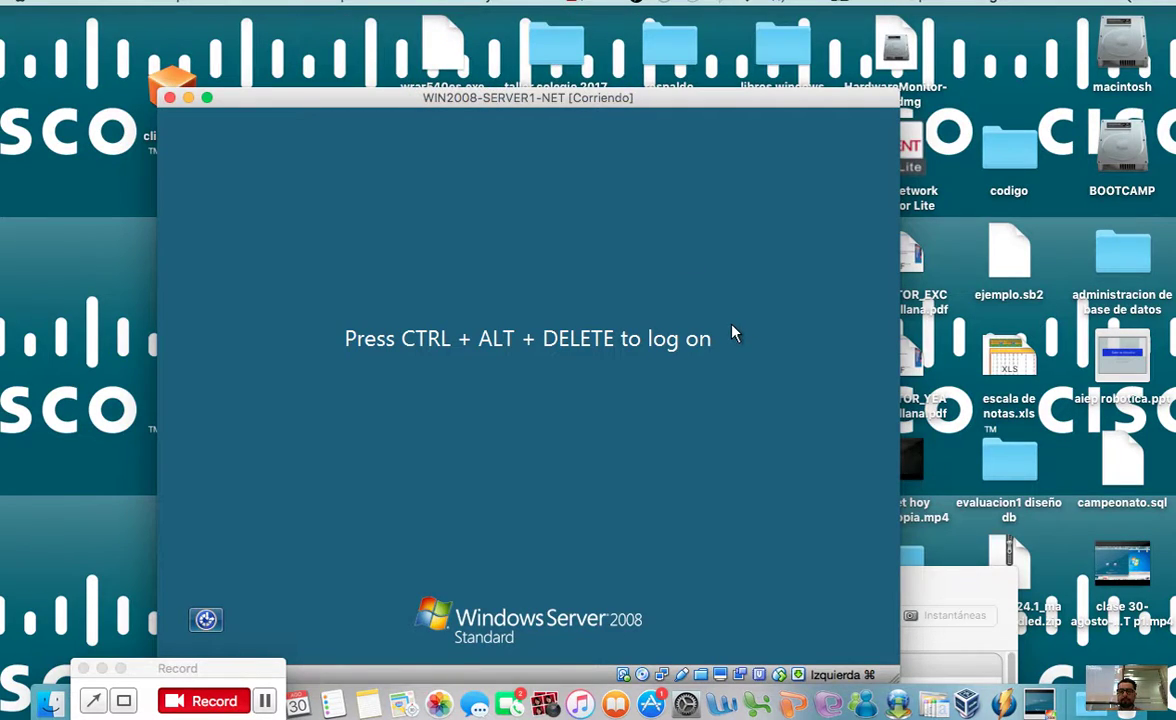
left_click(446, 436)
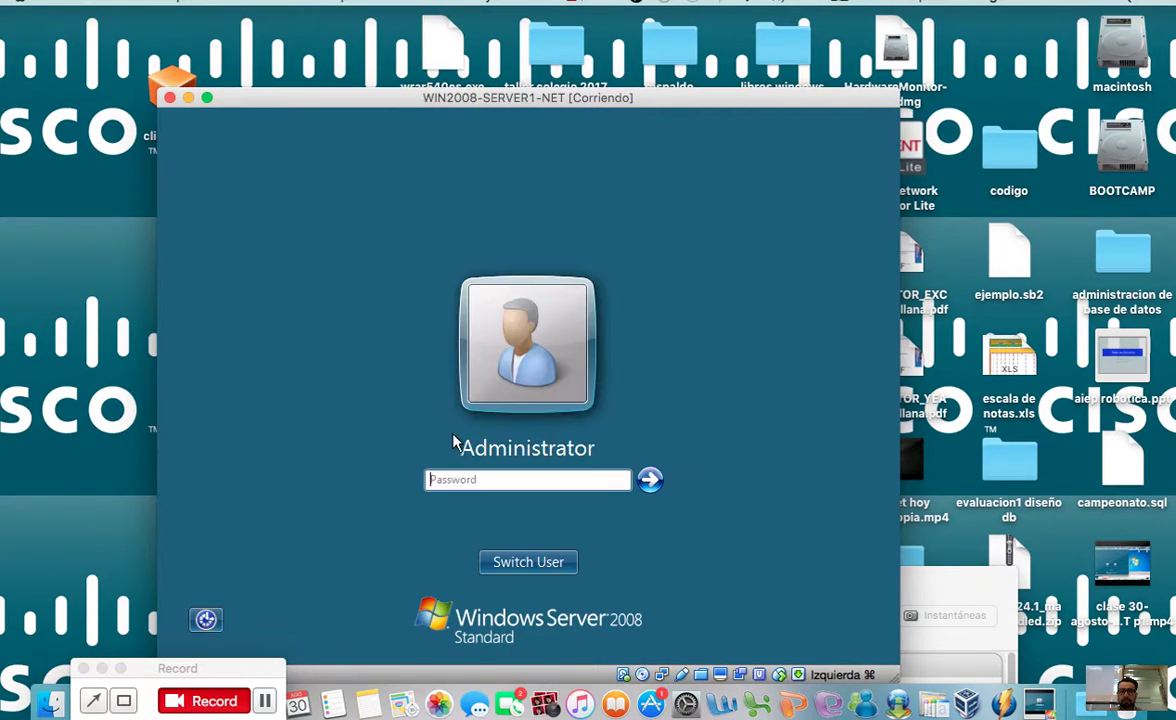
key("Return")
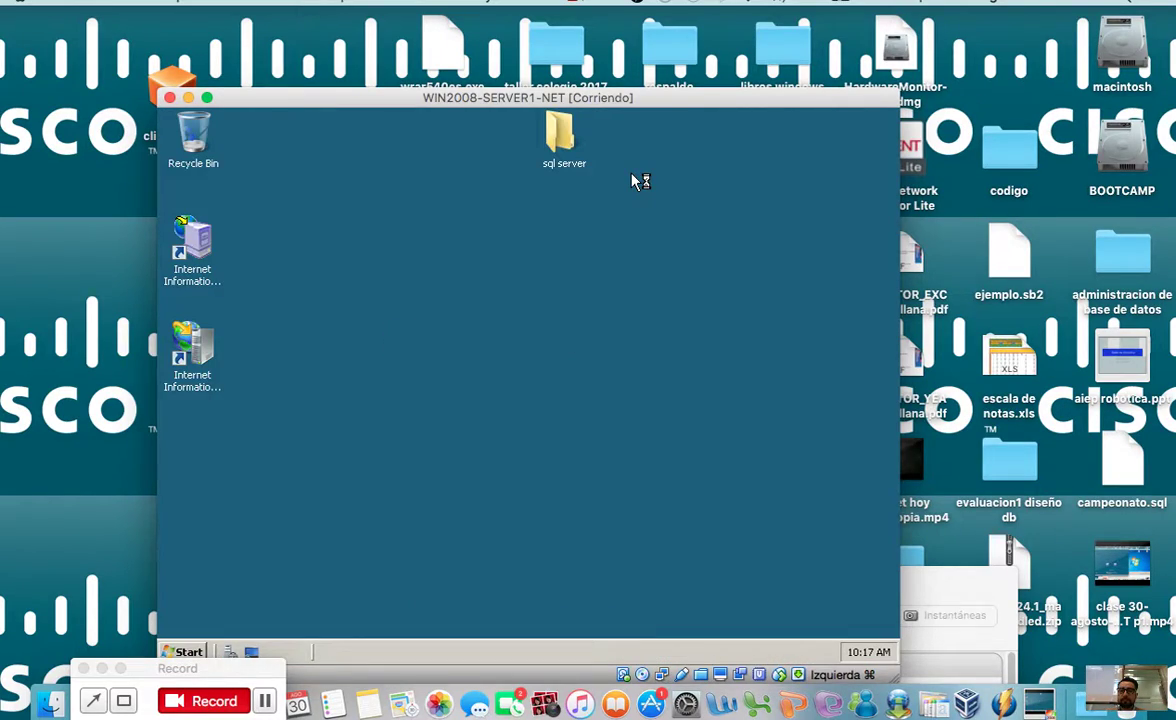
Step: Open the sql server folder and run SQLManagementStudio_x86_ESN
left_click_drag(666, 103, 709, 95)
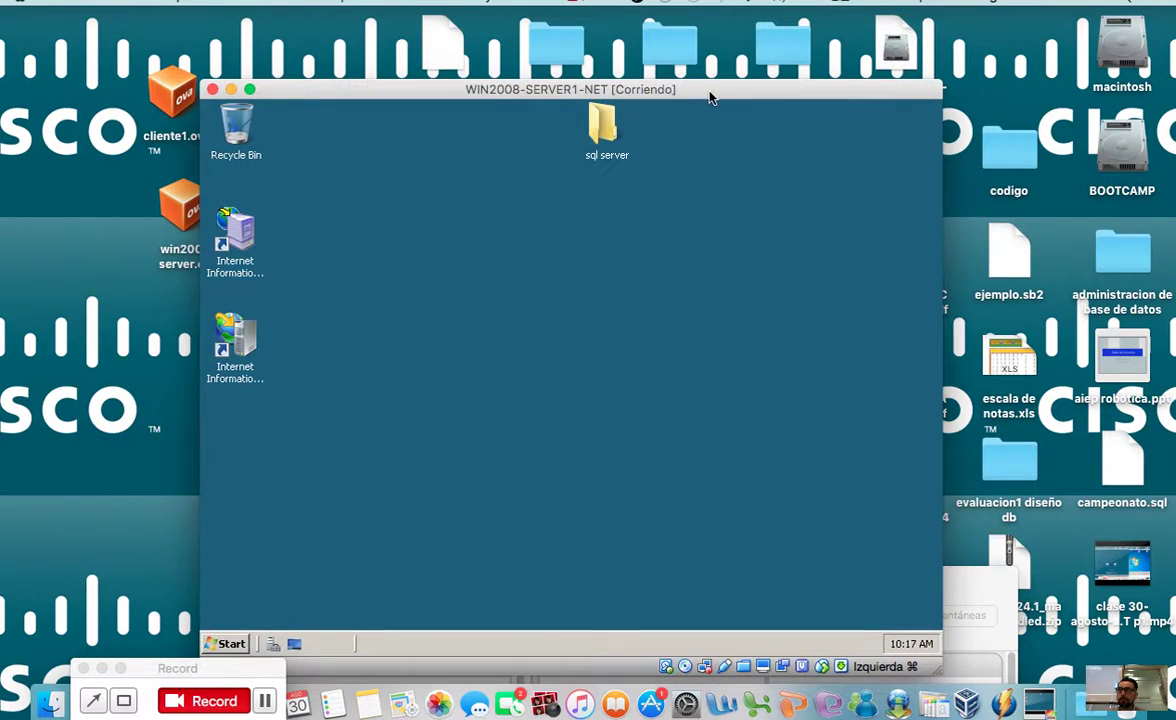
double_click(610, 125)
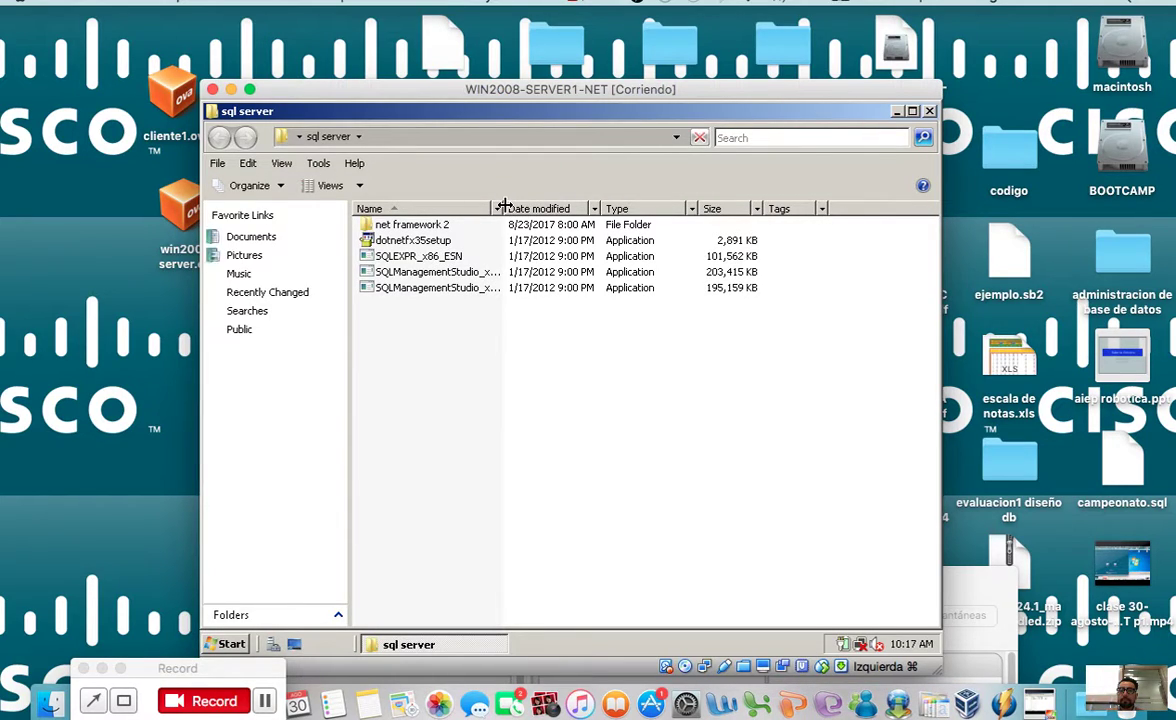
double_click(505, 207)
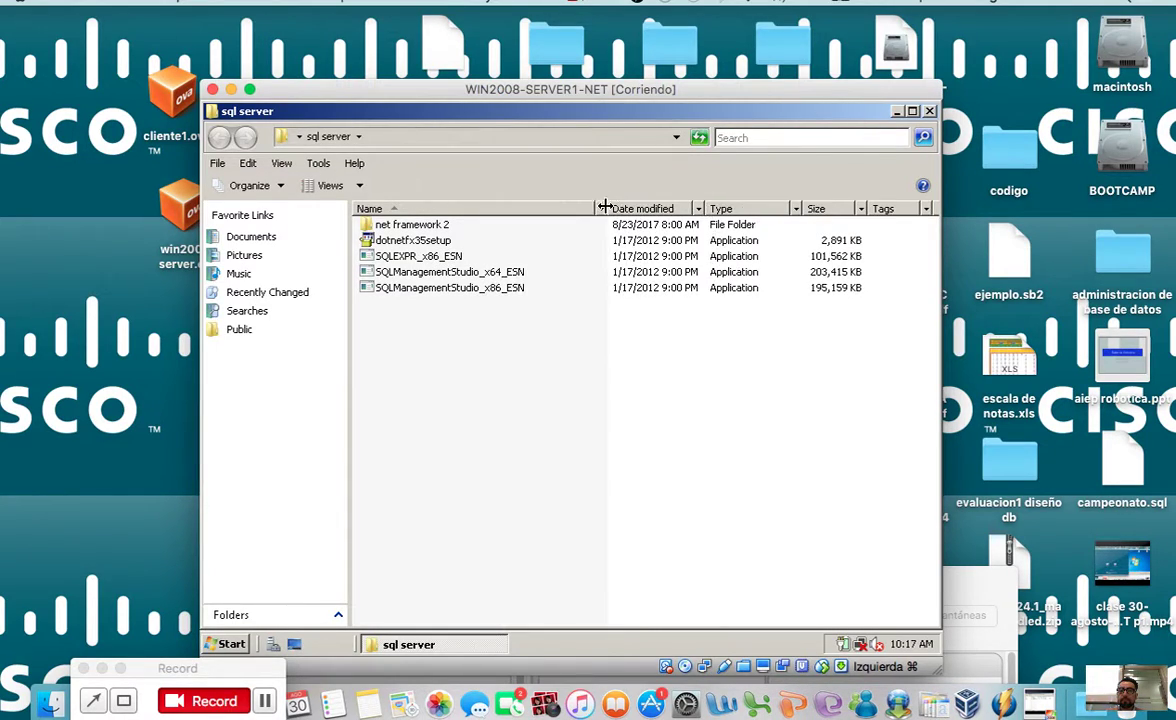
left_click(512, 289)
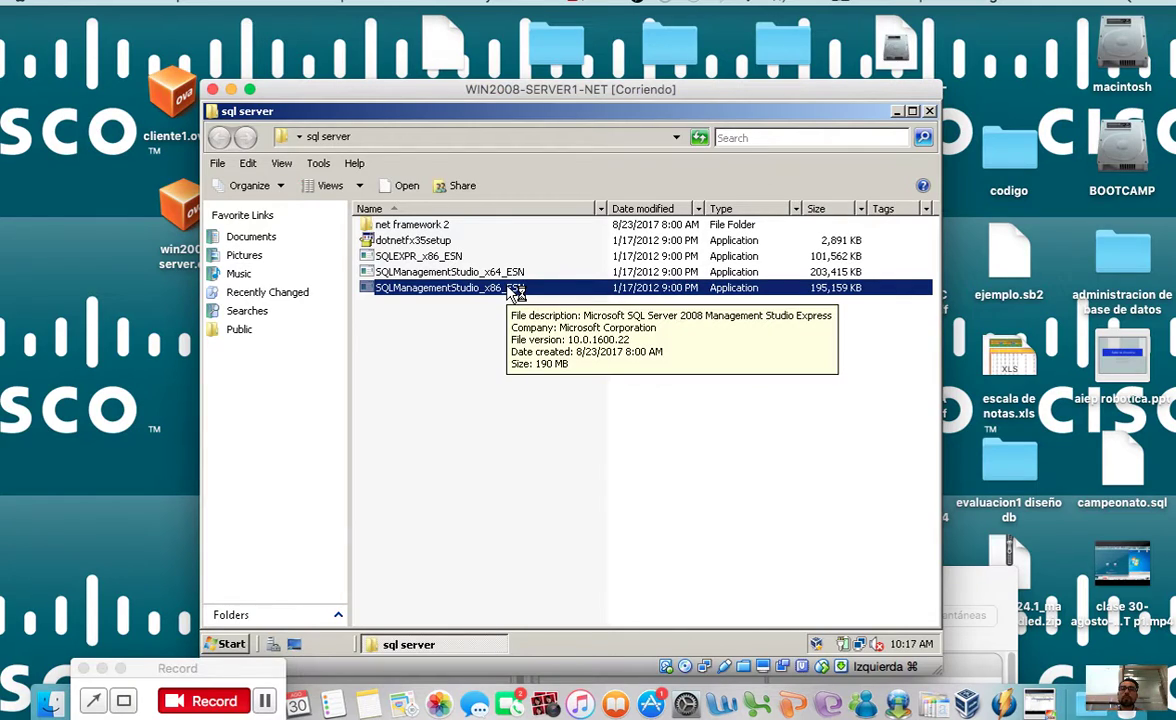
double_click(512, 290)
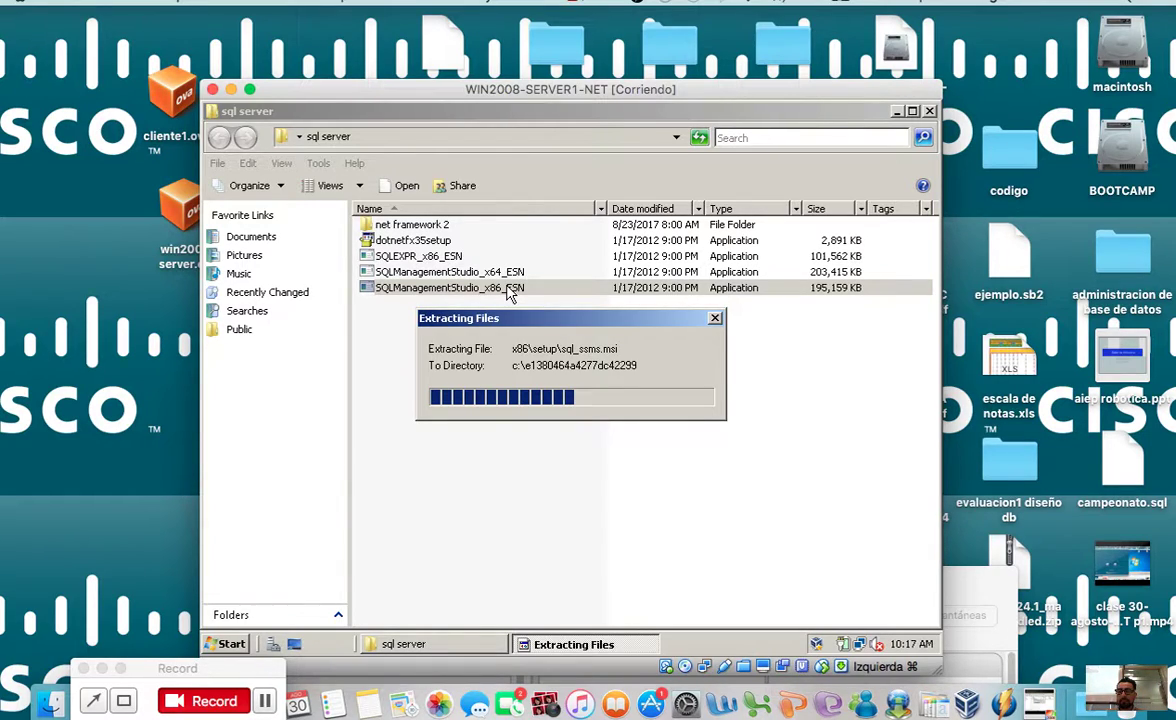
Step: Wait for extraction while minimizing Initial Configuration Tasks and the sql server folder
left_click(812, 342)
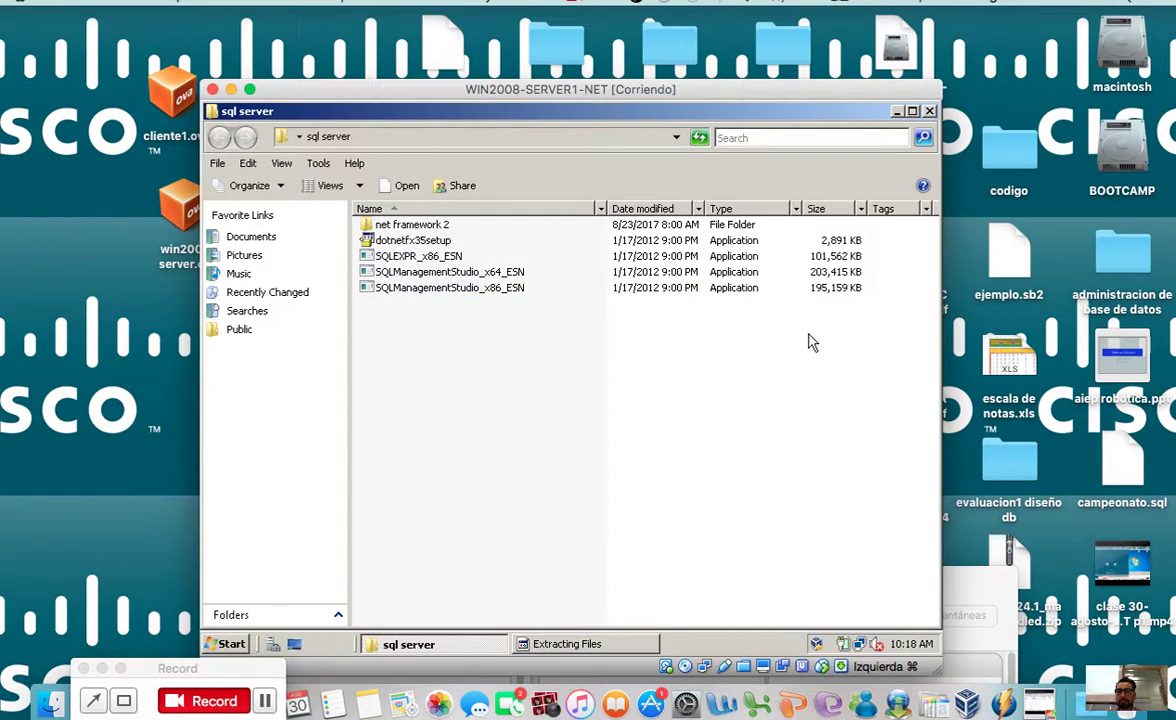
left_click(603, 648)
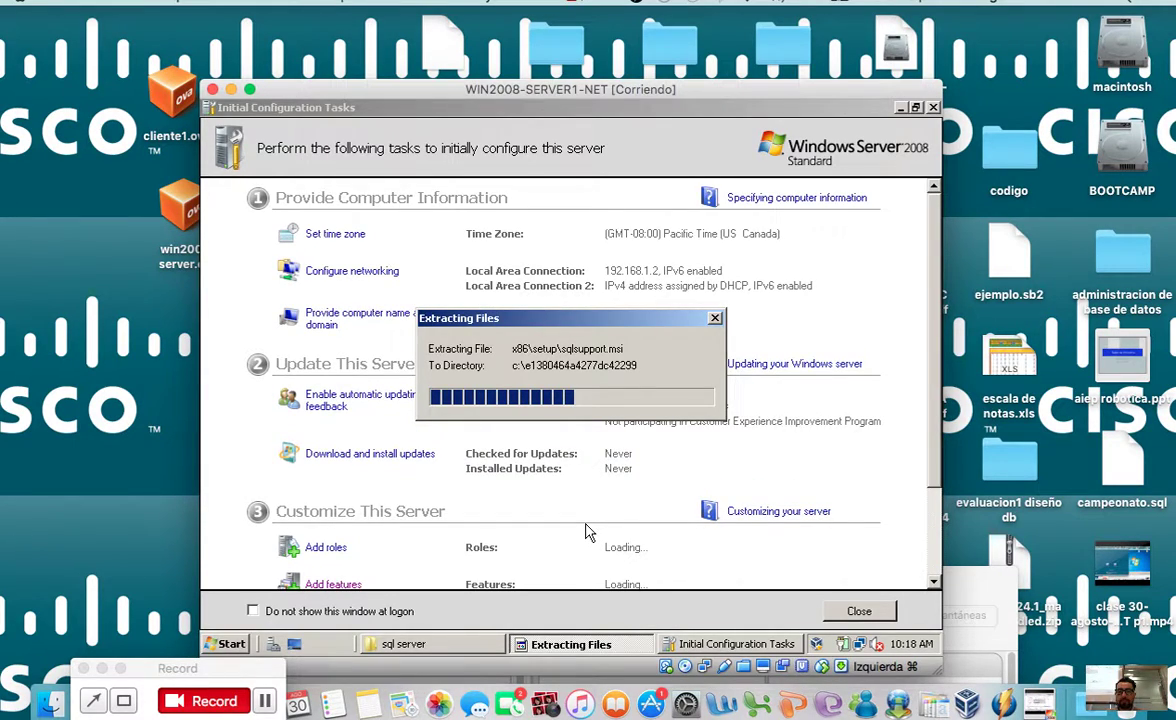
left_click(690, 644)
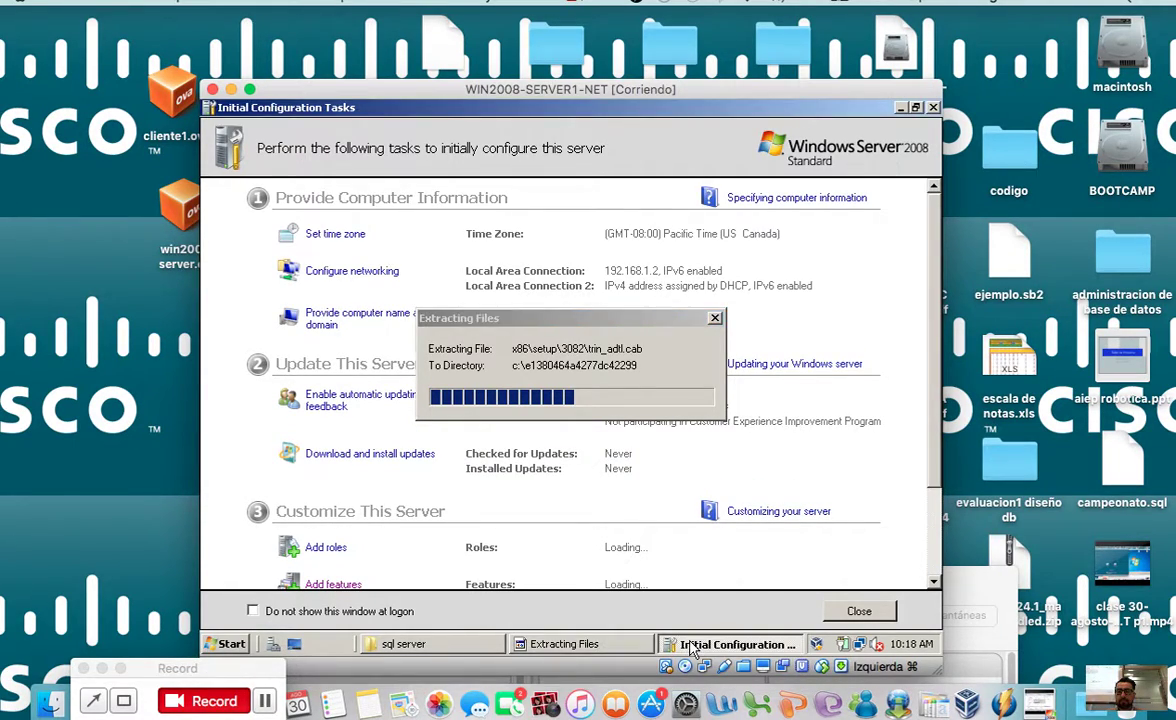
left_click(900, 107)
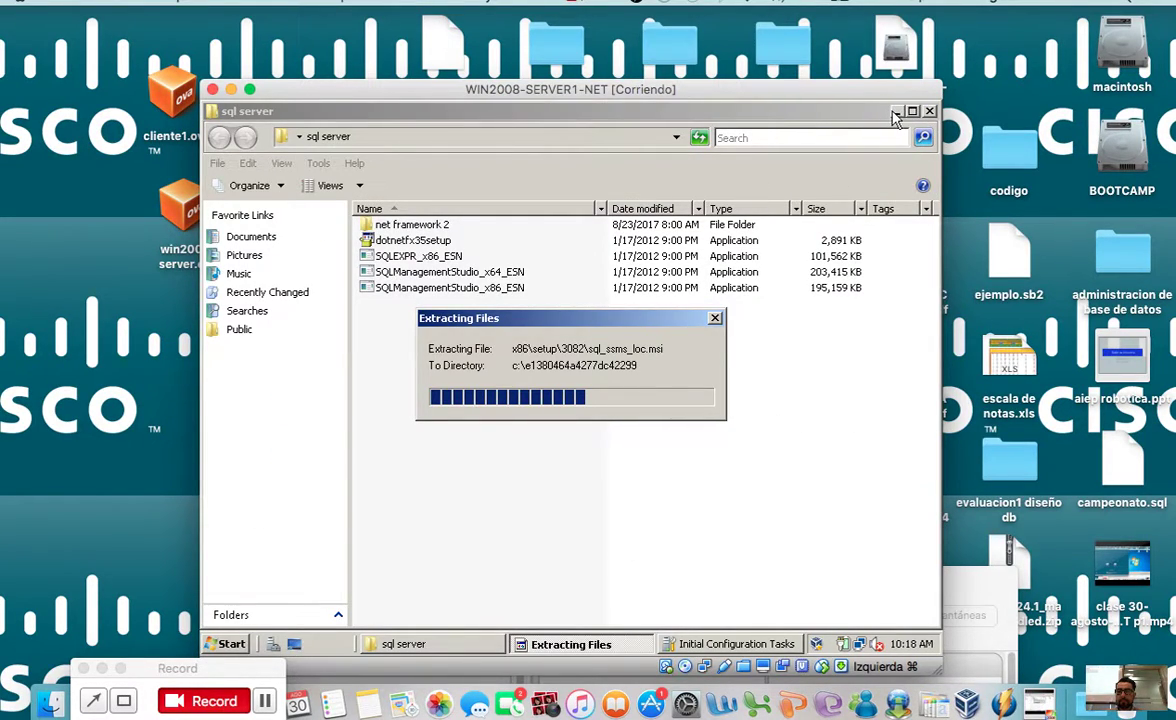
left_click(897, 111)
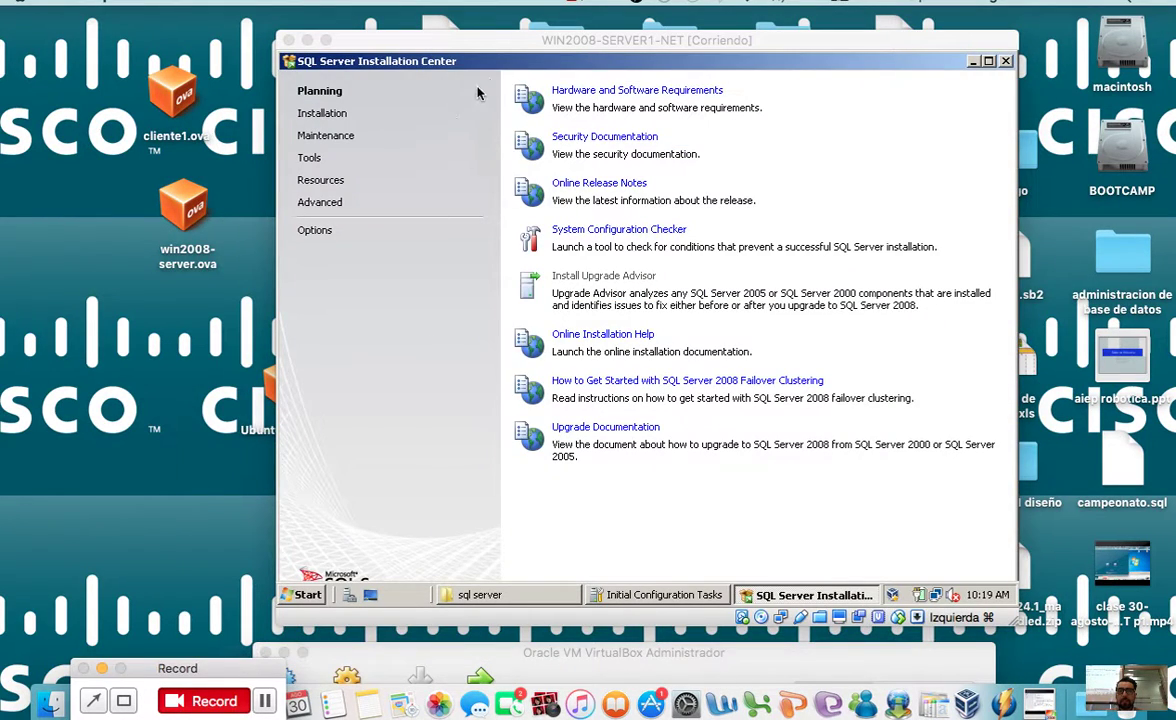
Step: Choose New SQL Server stand-alone installation from the Installation page
left_click_drag(480, 42, 478, 164)
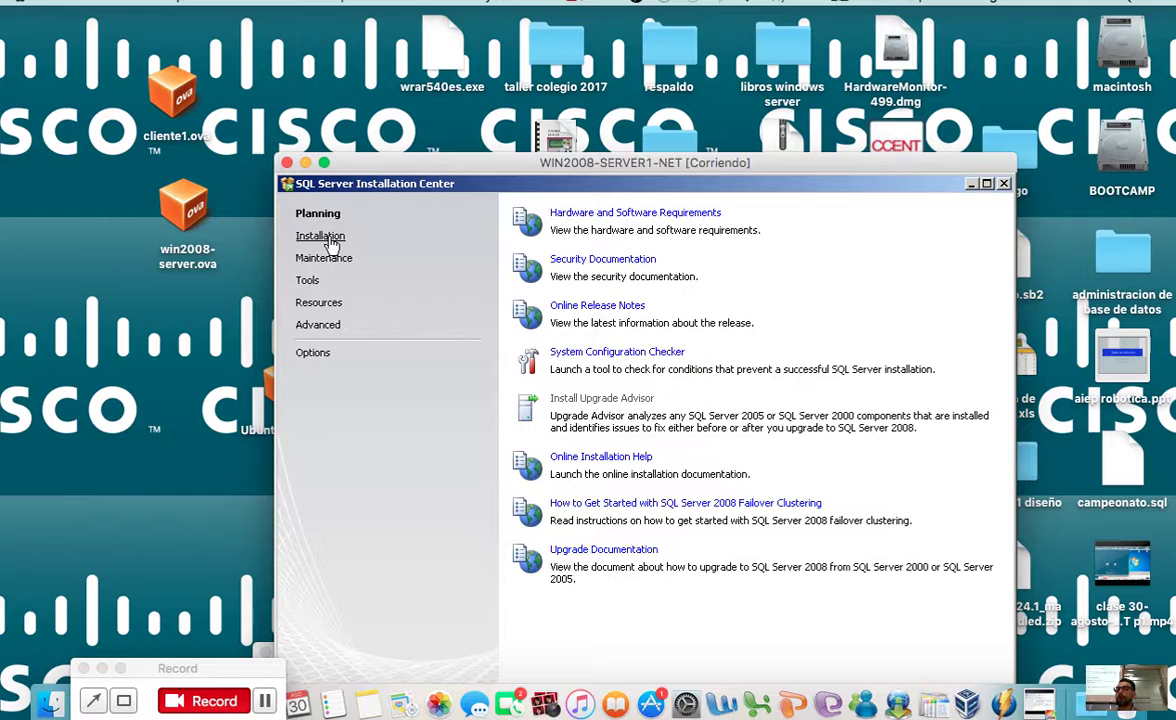
left_click(322, 237)
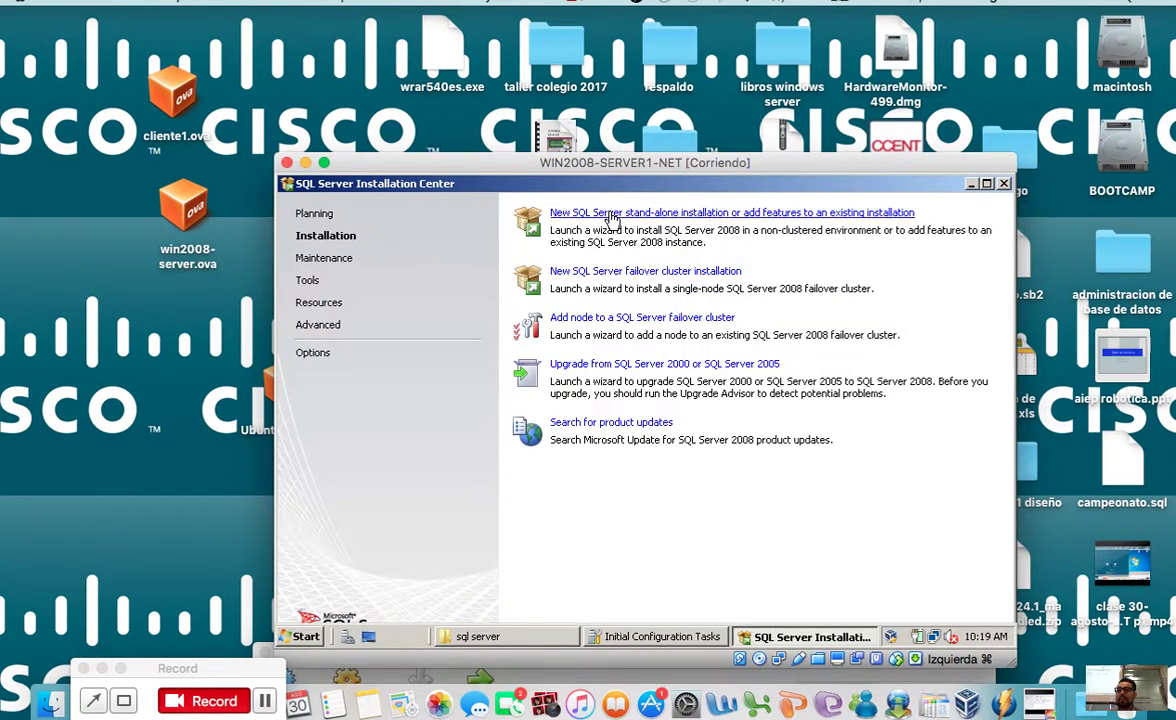
left_click(612, 218)
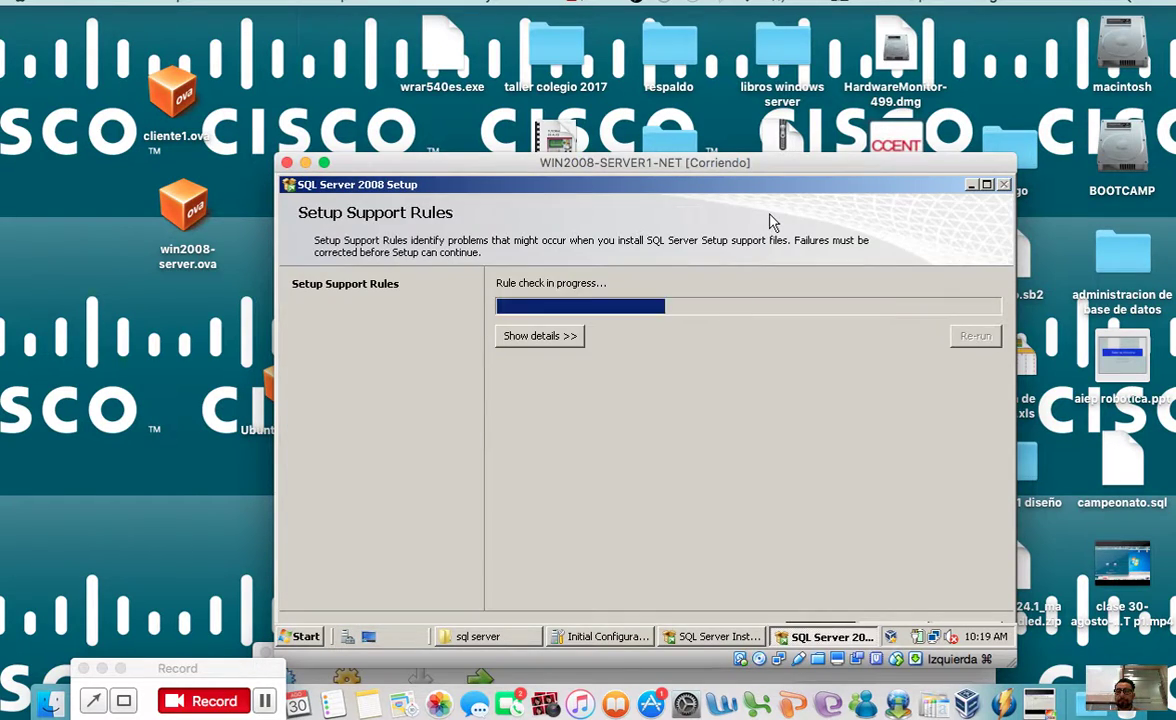
Step: Confirm all six setup support rules passed and install the Setup Support Files
left_click(560, 341)
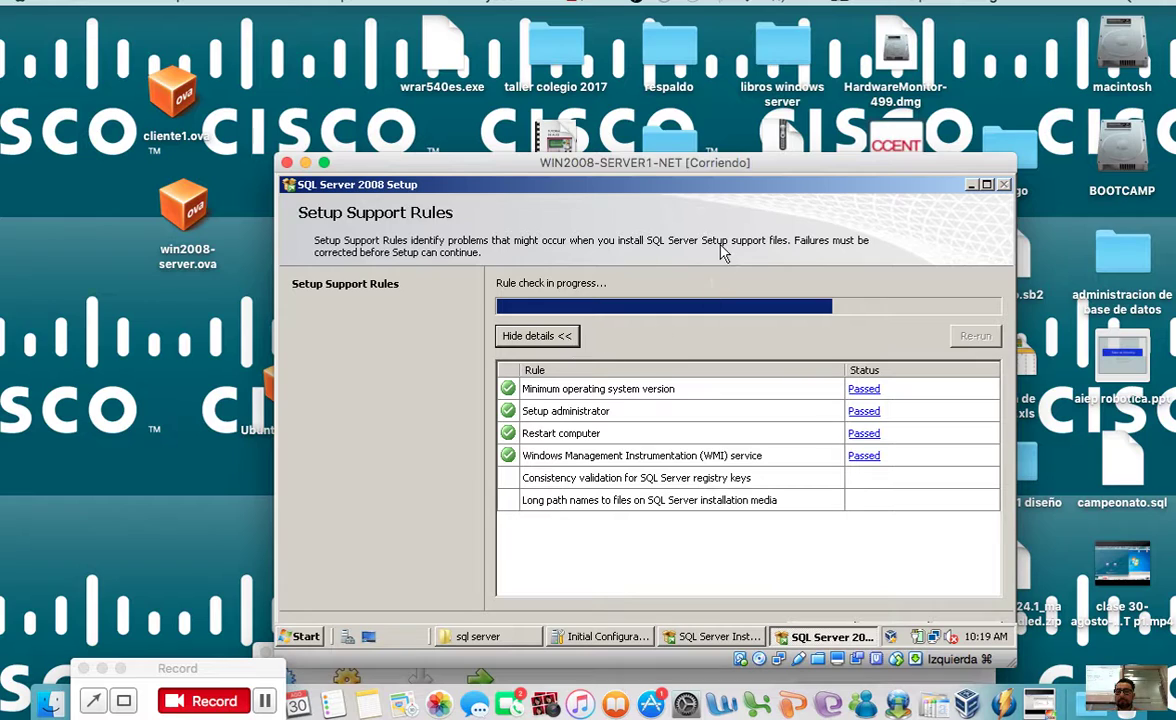
left_click_drag(710, 167, 689, 116)
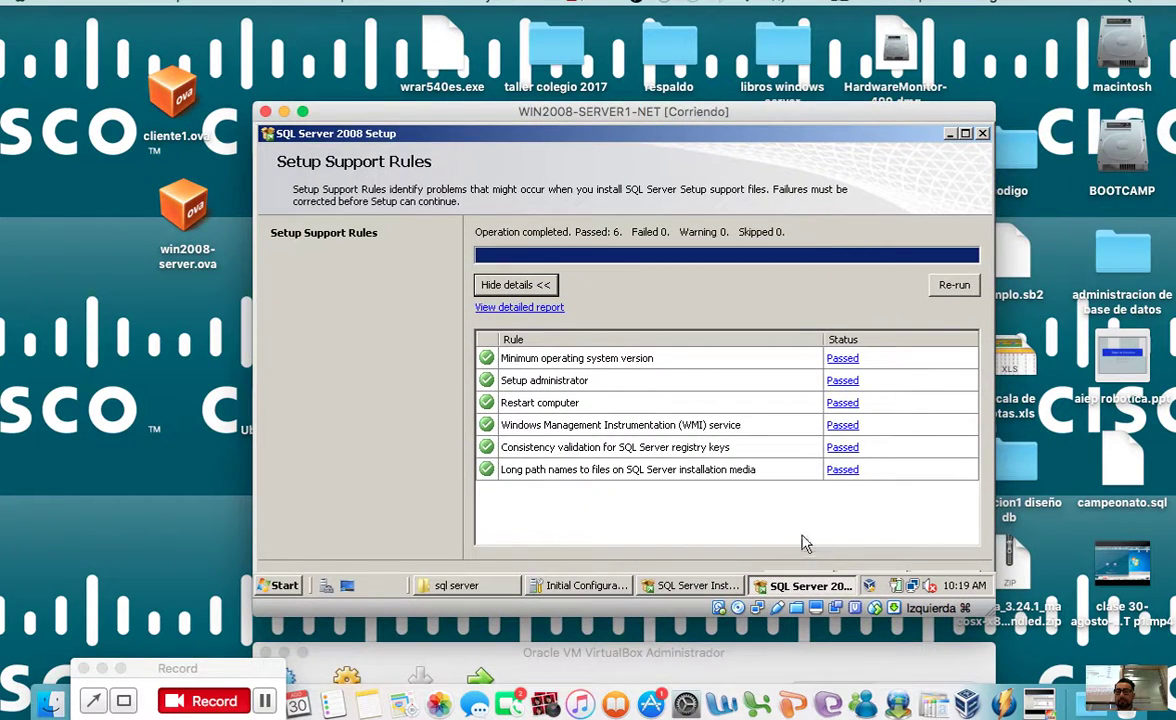
left_click_drag(763, 124, 763, 54)
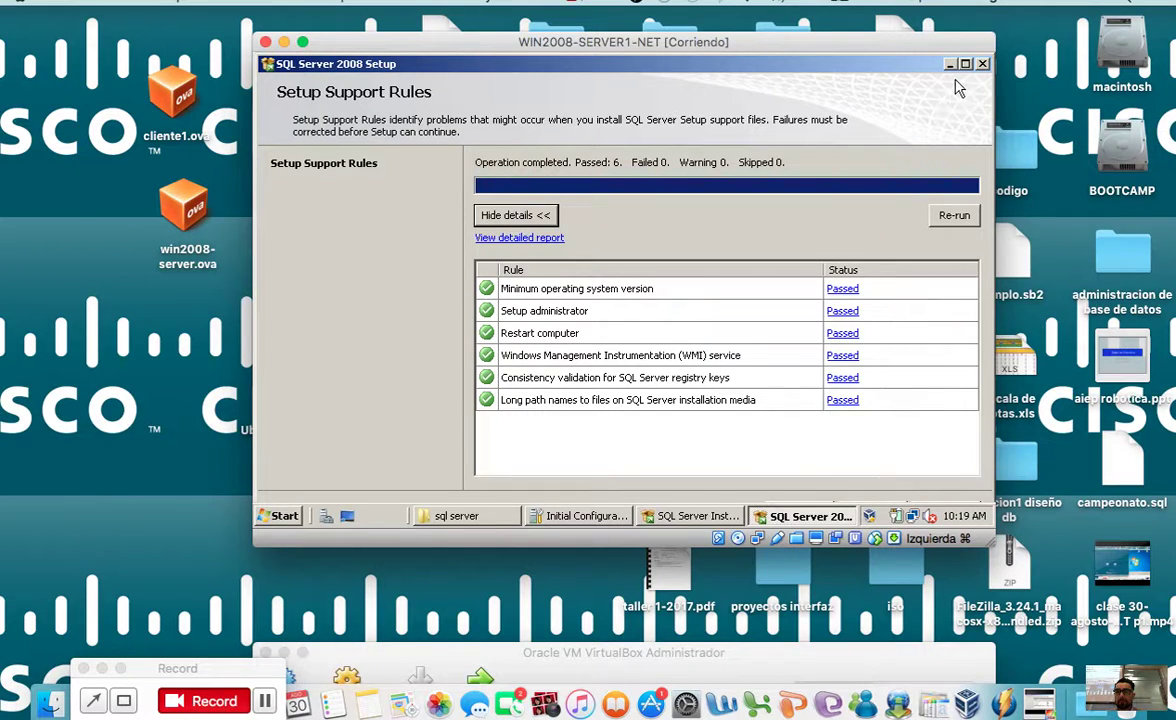
double_click(890, 64)
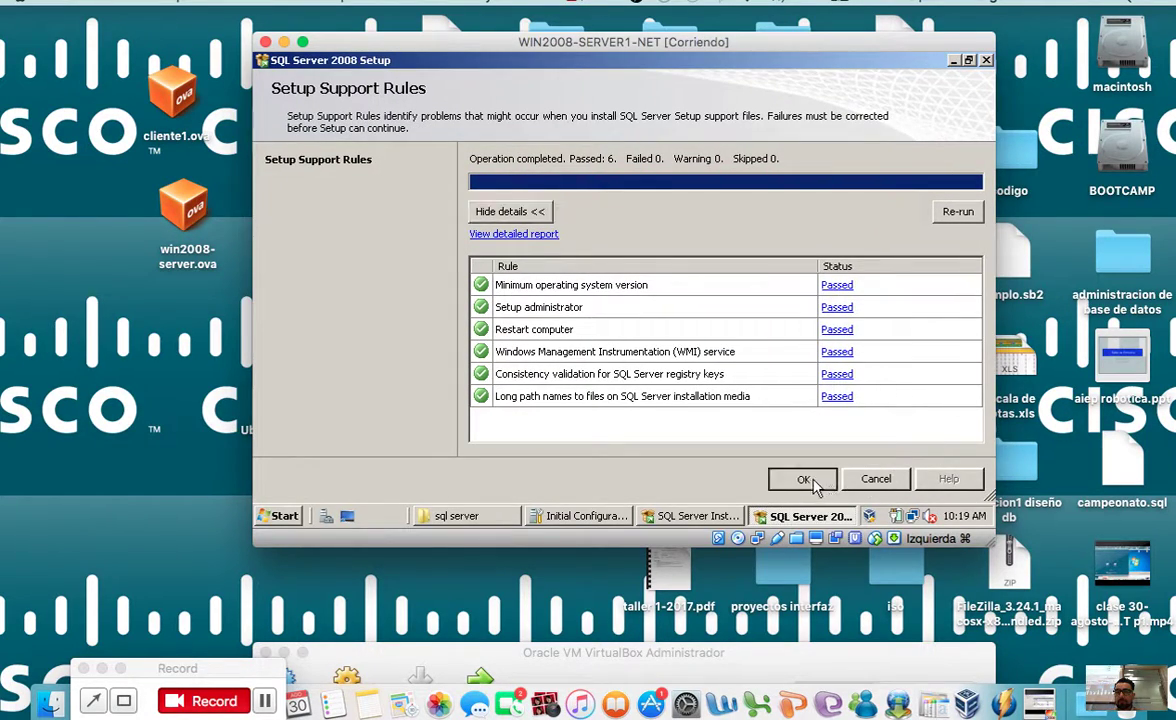
left_click(812, 479)
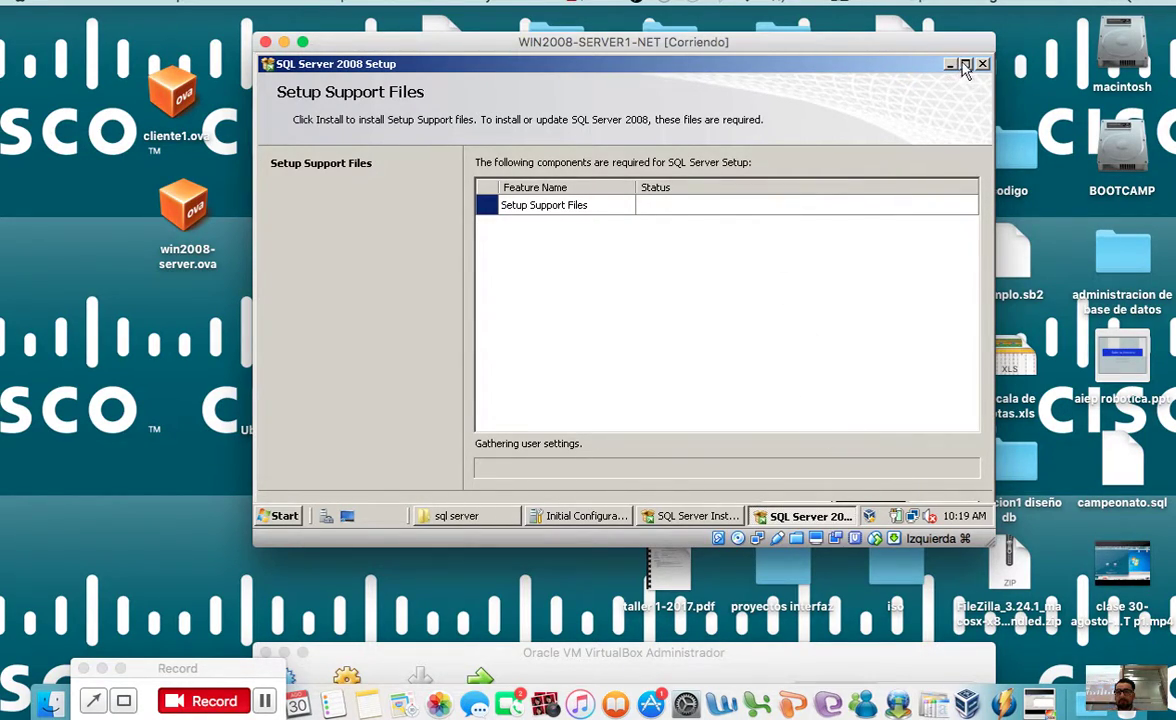
left_click(886, 484)
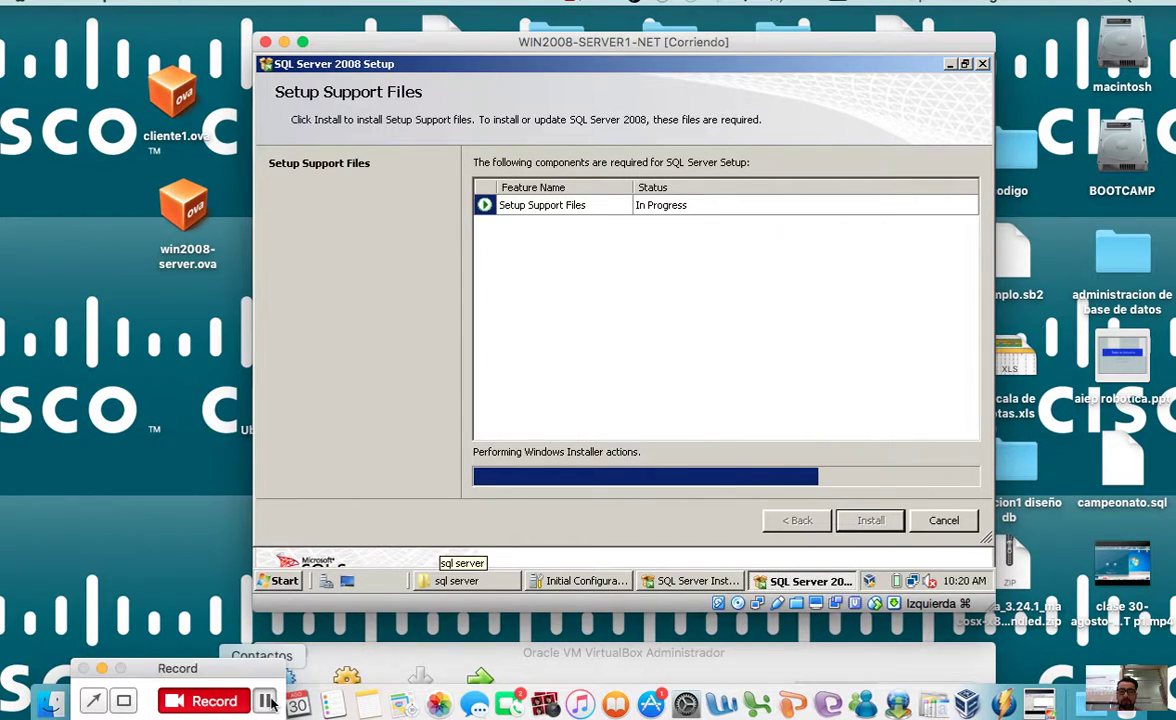
left_click(265, 701)
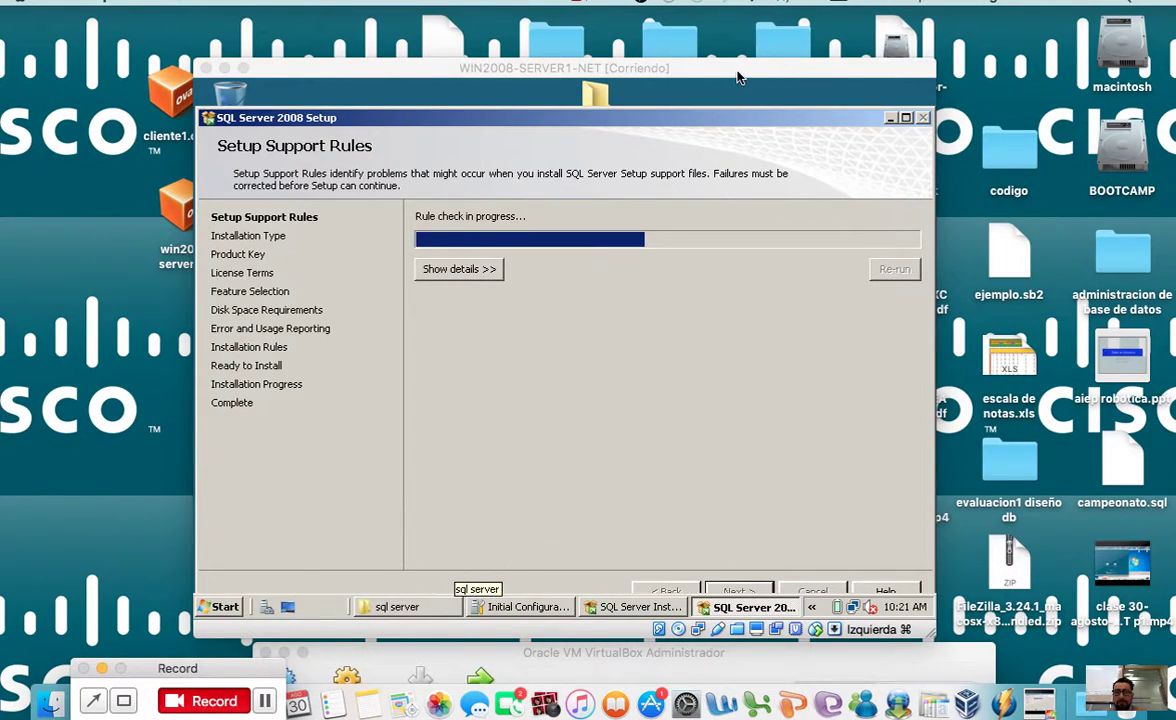
Step: Pass the setup support rules and keep it as a new installation
left_click_drag(737, 77, 737, 28)
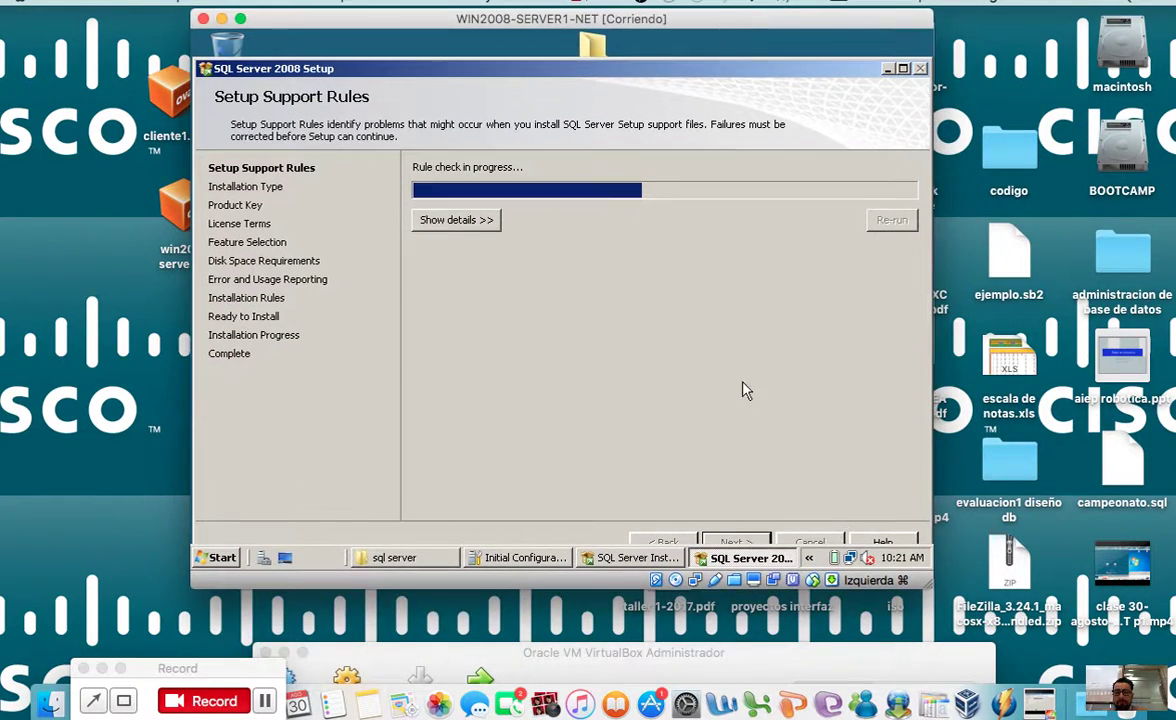
left_click(478, 220)
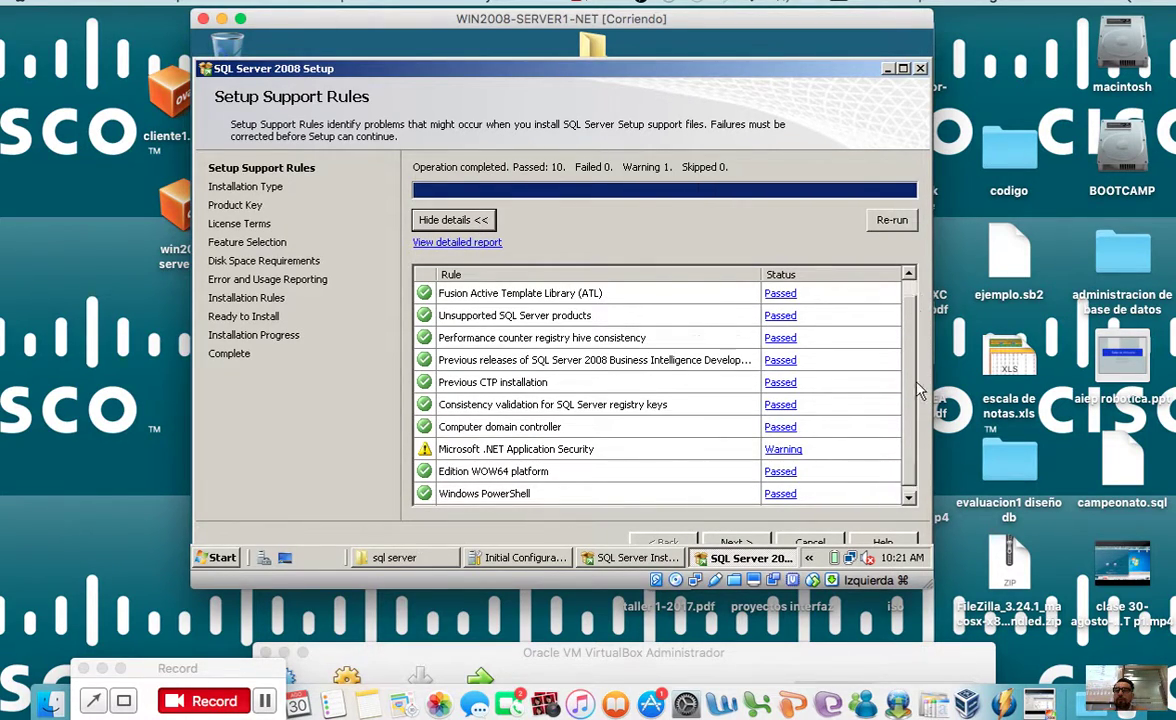
scroll(842, 430, "down", 1)
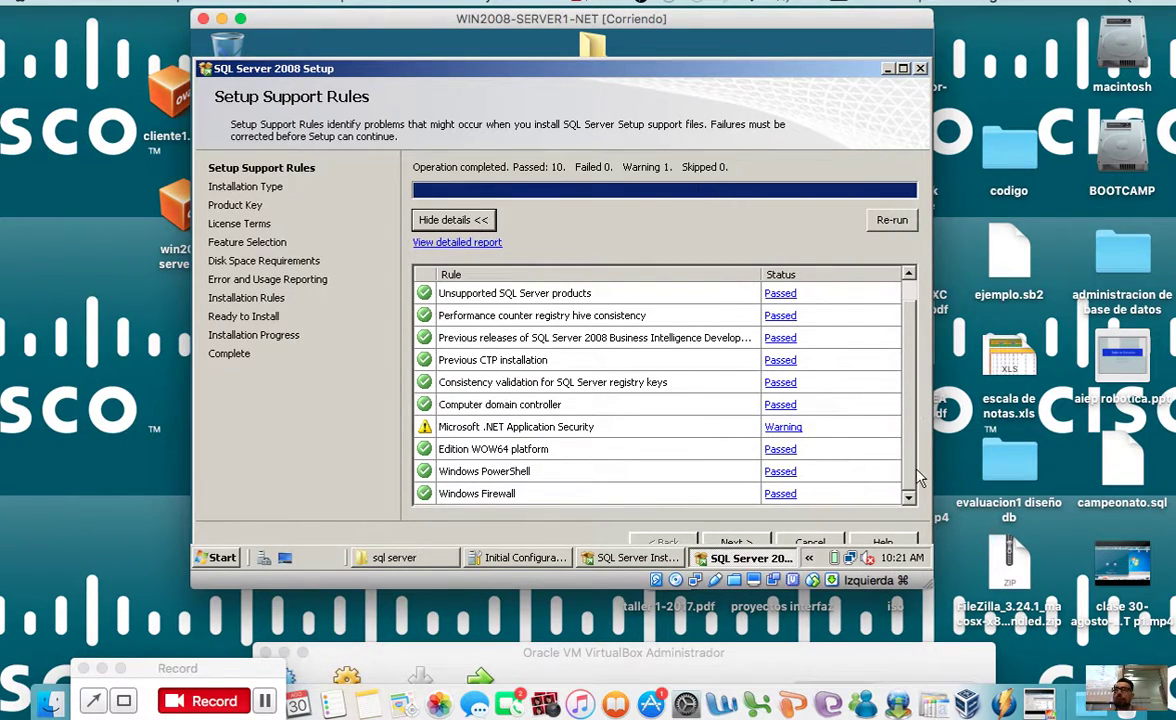
left_click(736, 540)
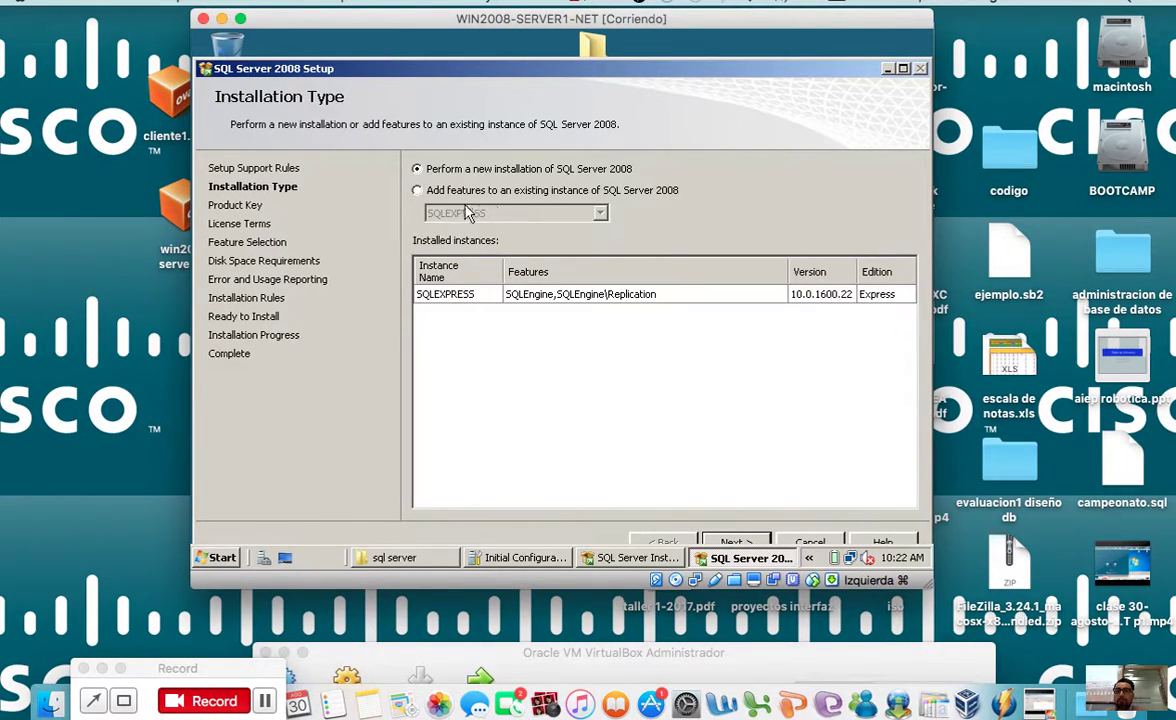
left_click(757, 541)
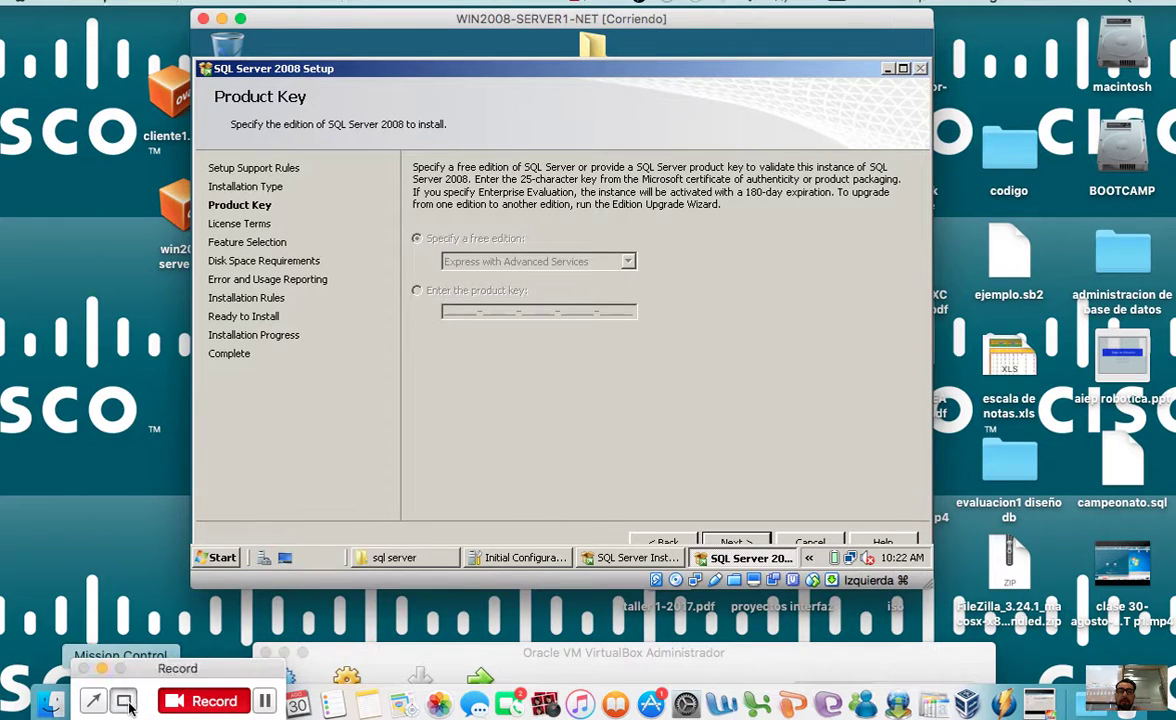
Step: Keep the free edition and accept the license terms
left_click(124, 701)
left_click_drag(395, 222, 665, 388)
left_click(763, 543)
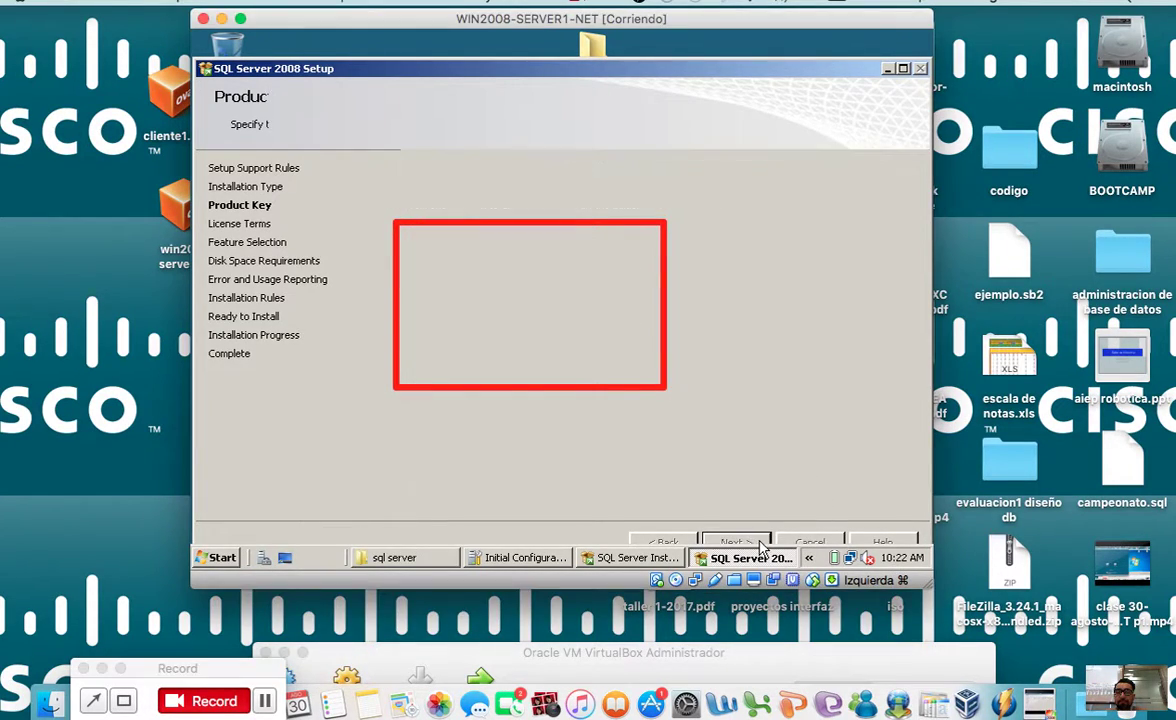
left_click(505, 503)
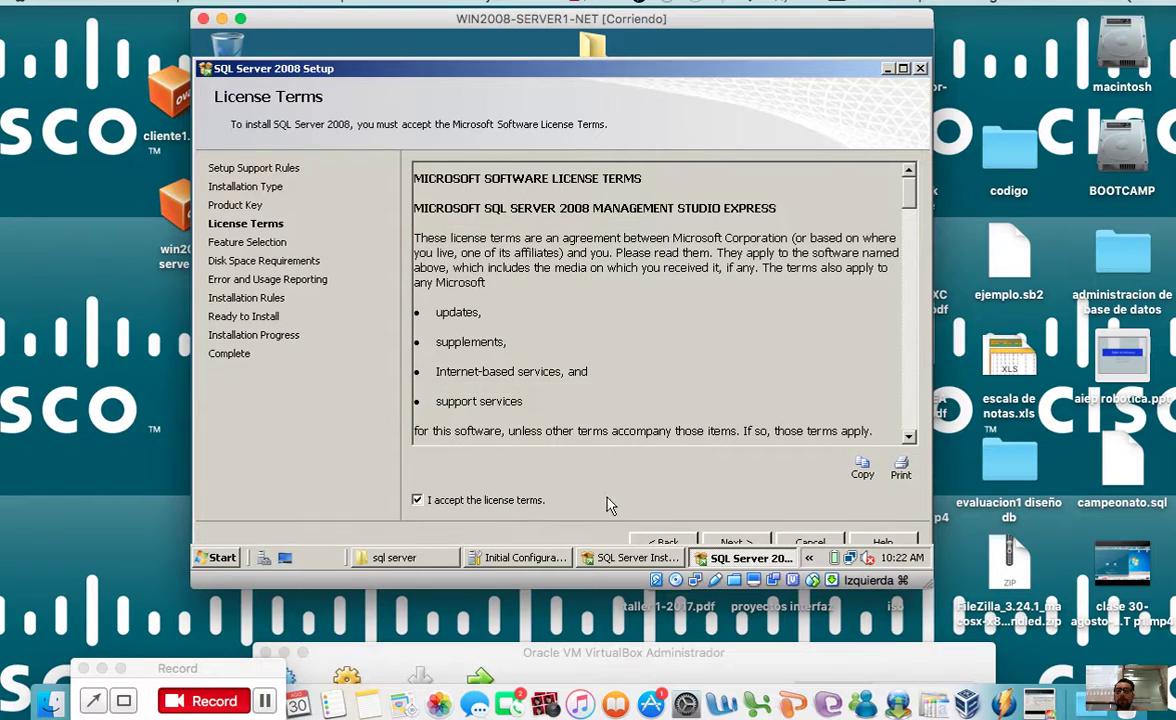
left_click(737, 543)
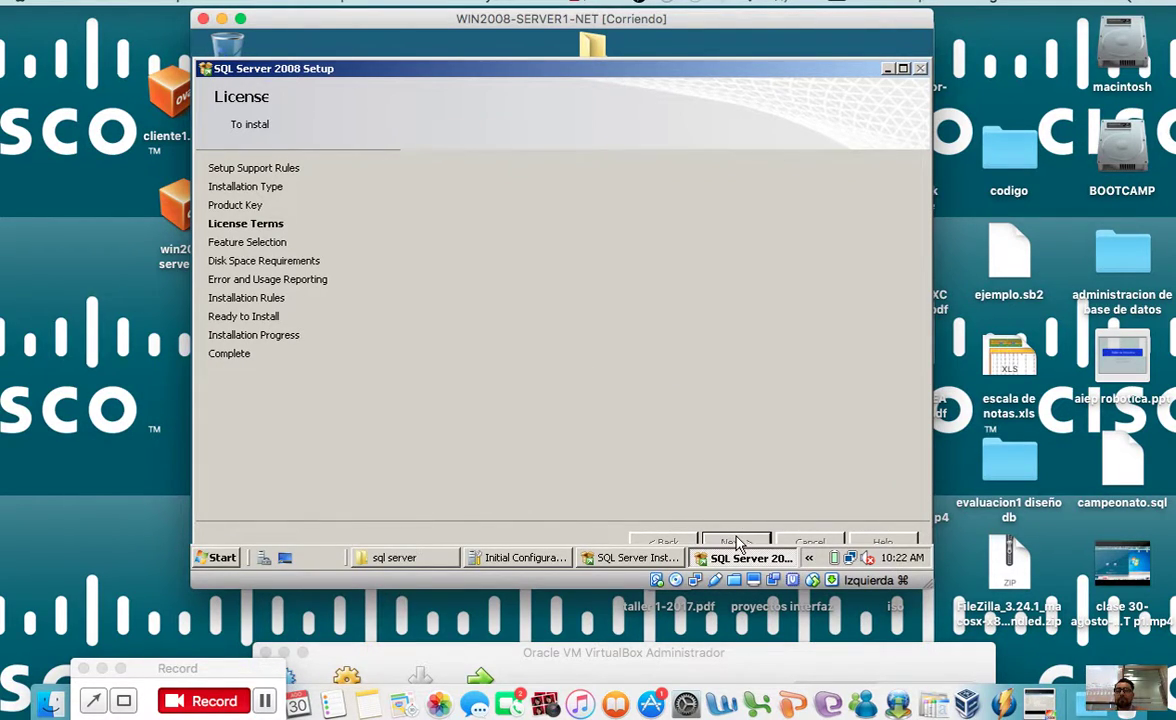
Step: Include Management Tools – Basic in the features and pass the disk space summary
left_click(440, 219)
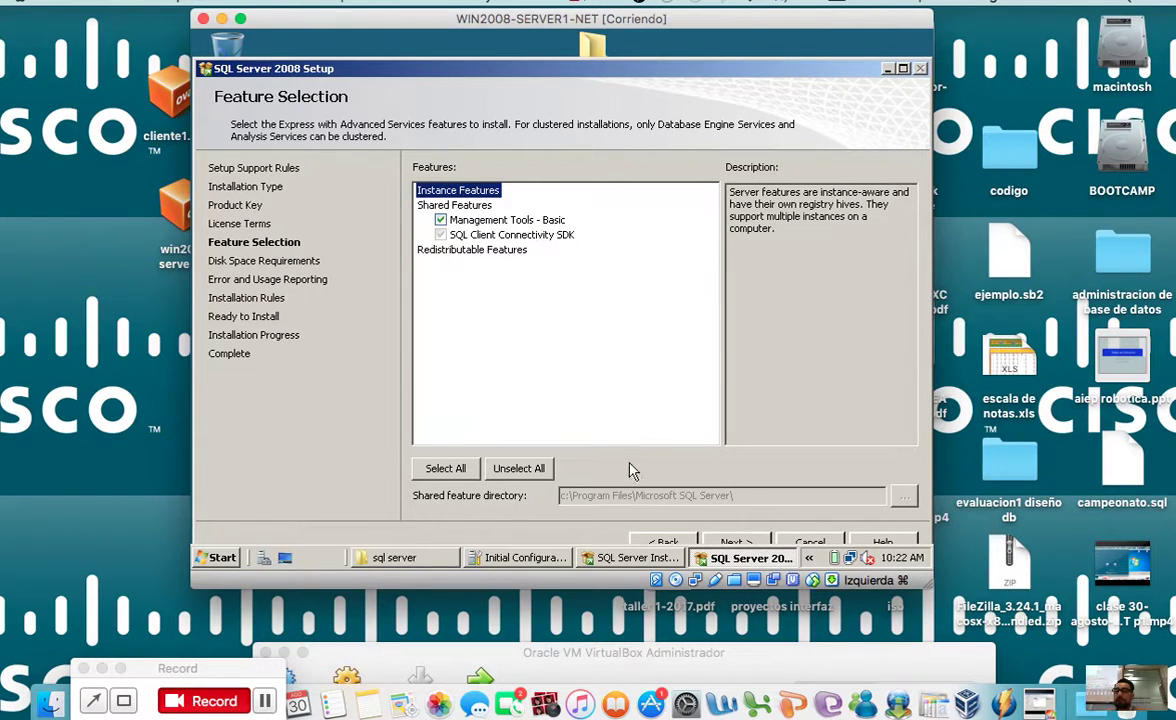
left_click(739, 542)
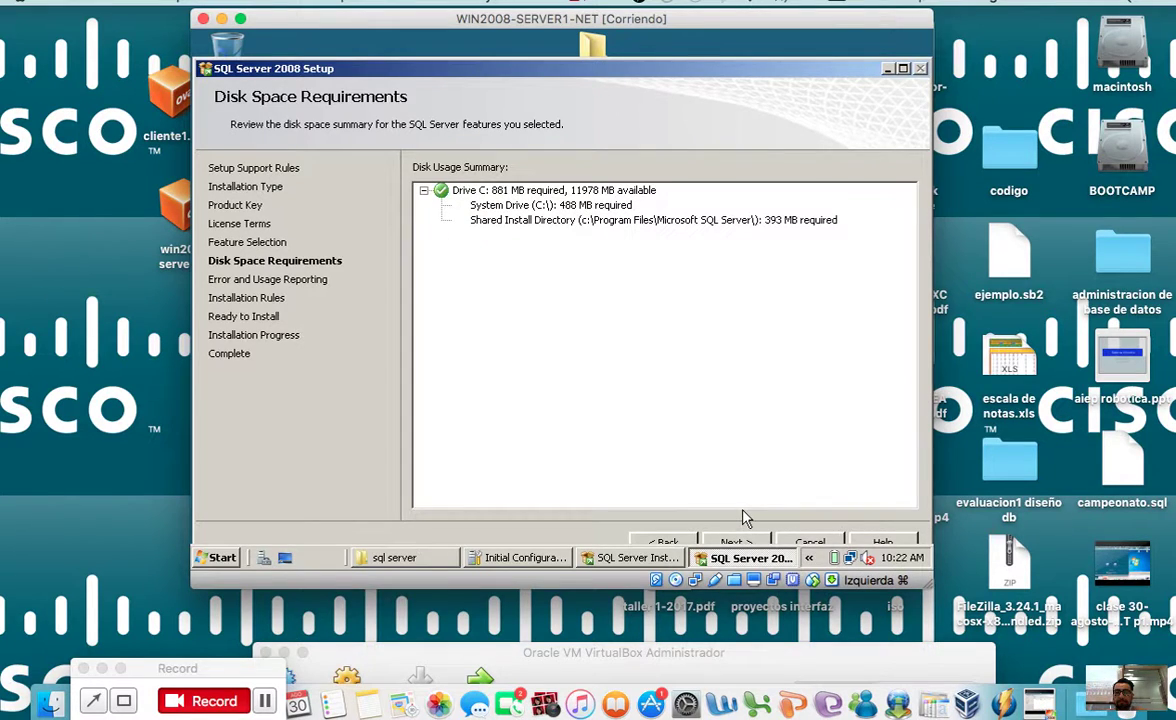
left_click(739, 542)
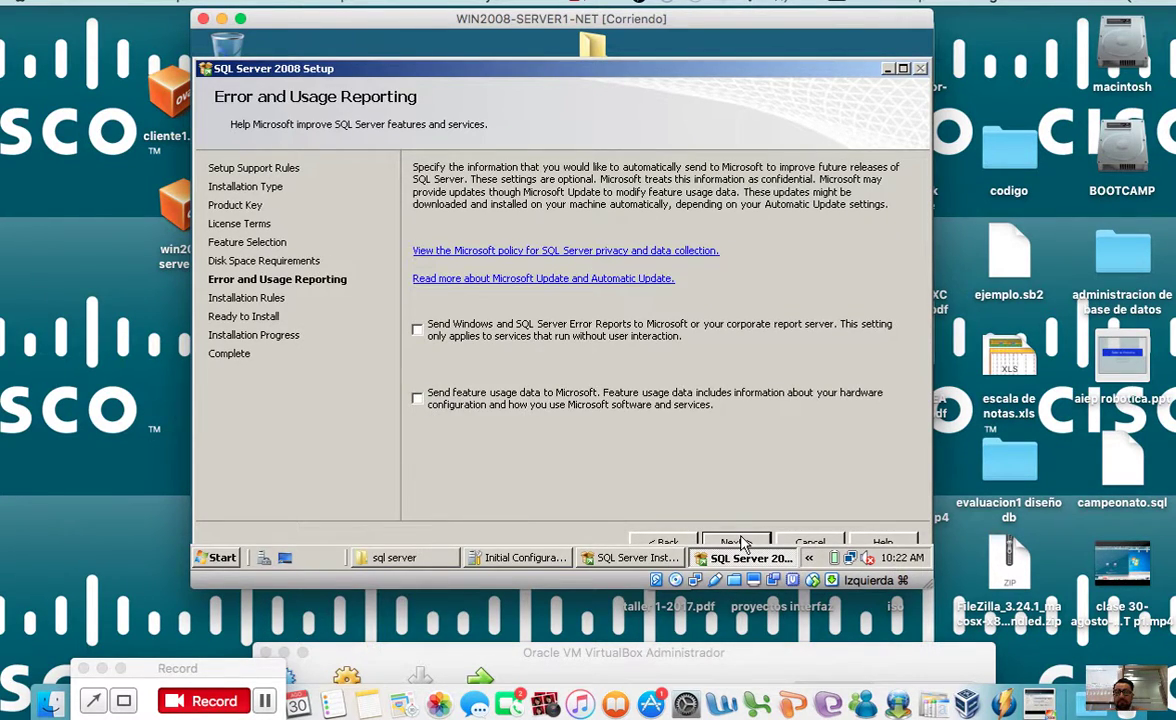
Step: Skip error reporting and review the installation rules: 8 passed, 0 failed, 3 skipped
left_click(739, 542)
left_click(485, 220)
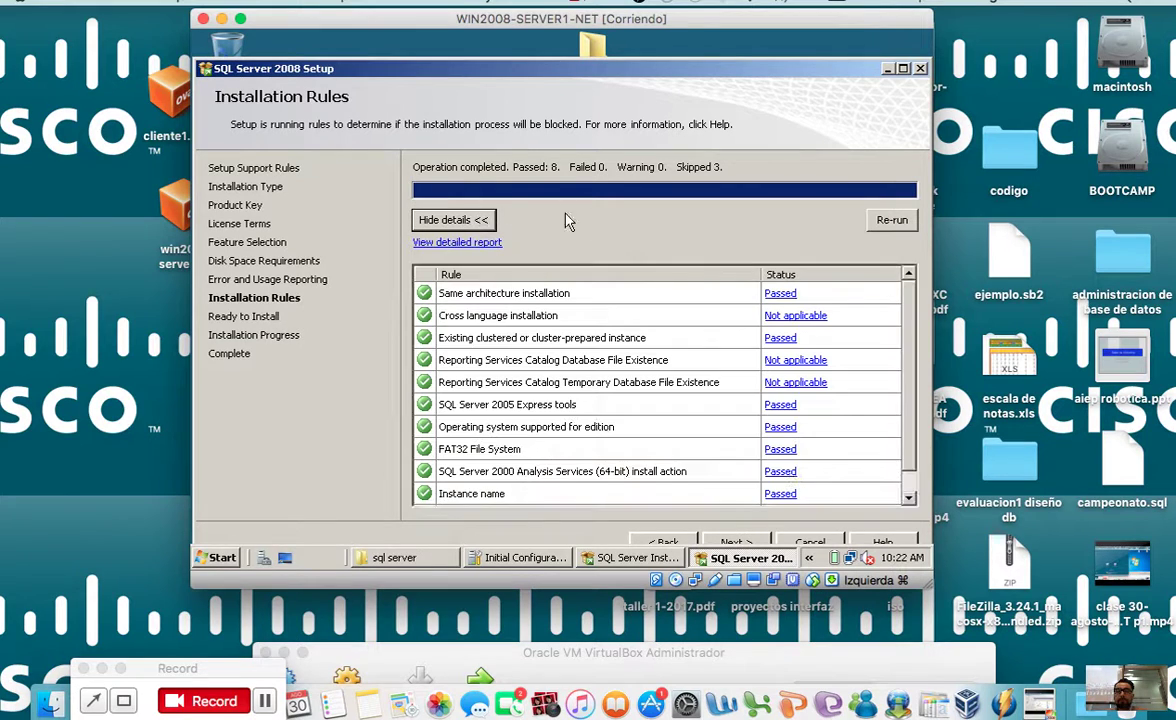
scroll(840, 378, "down", 1)
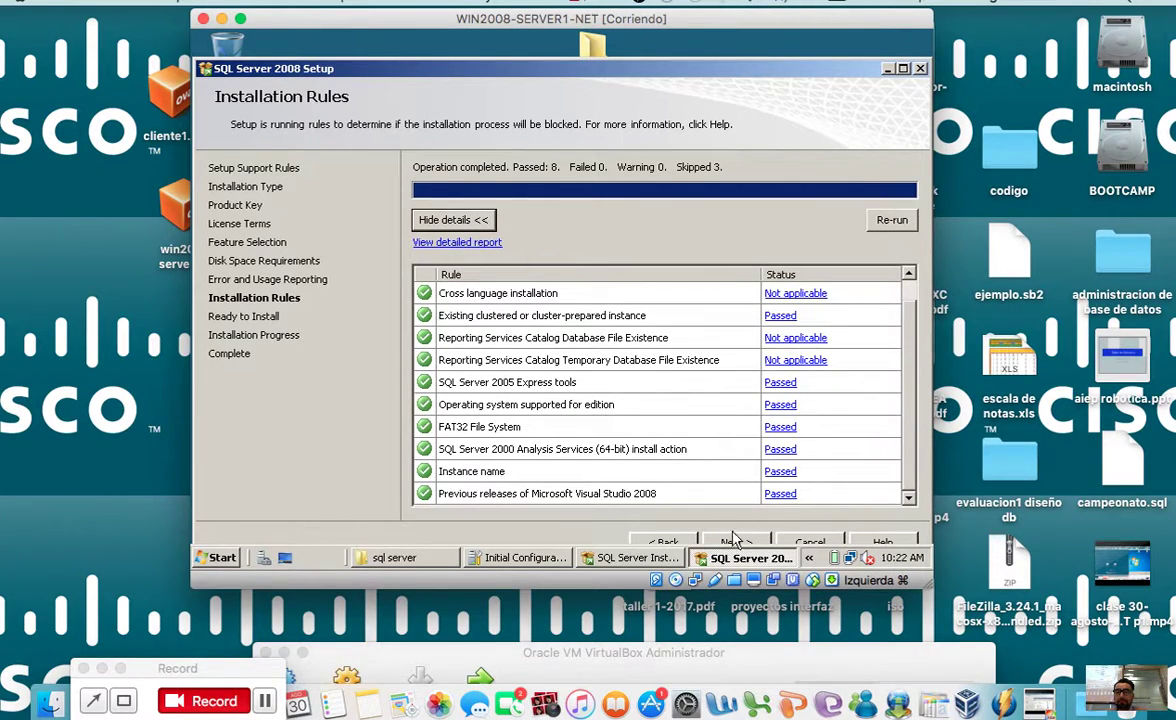
left_click(736, 541)
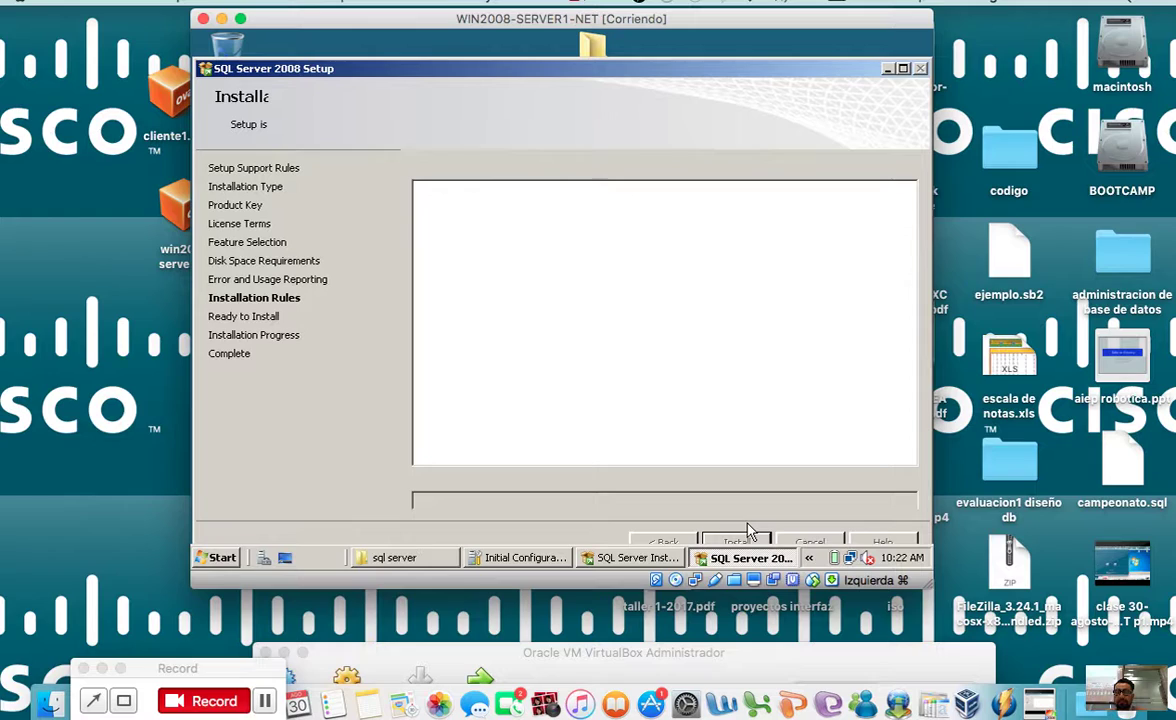
Step: Start the SQL Server install and view the disks in Server Manager's Disk Management
left_click(745, 538)
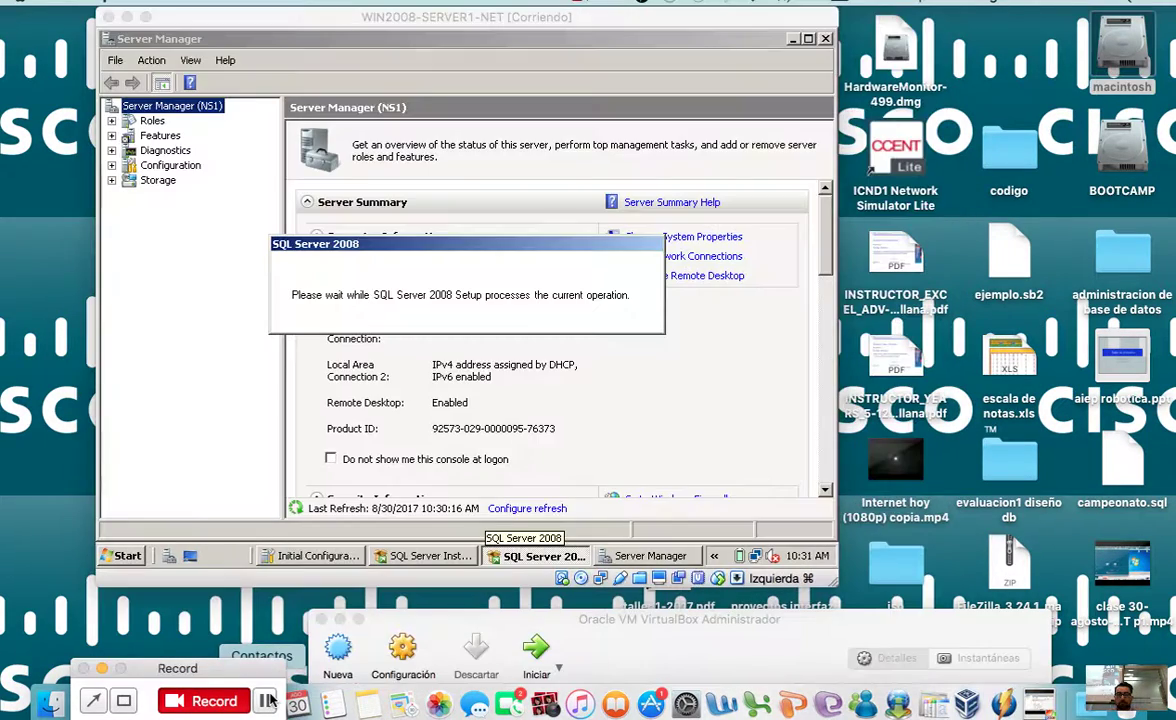
left_click(111, 187)
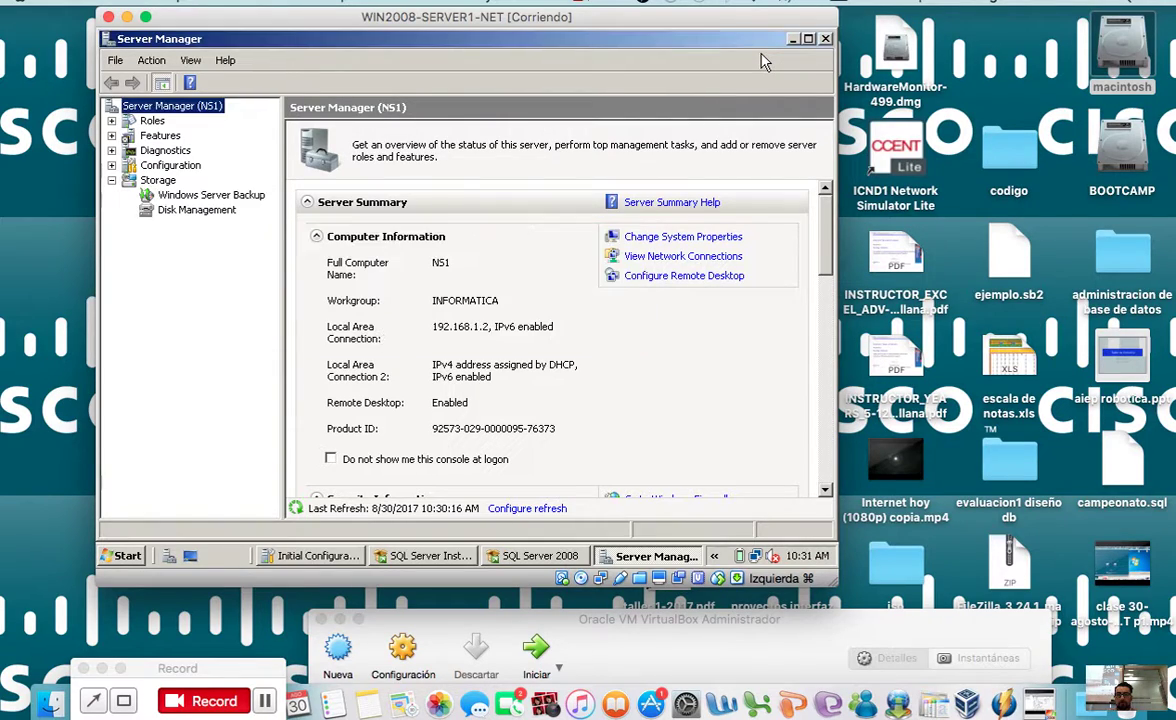
left_click(162, 209)
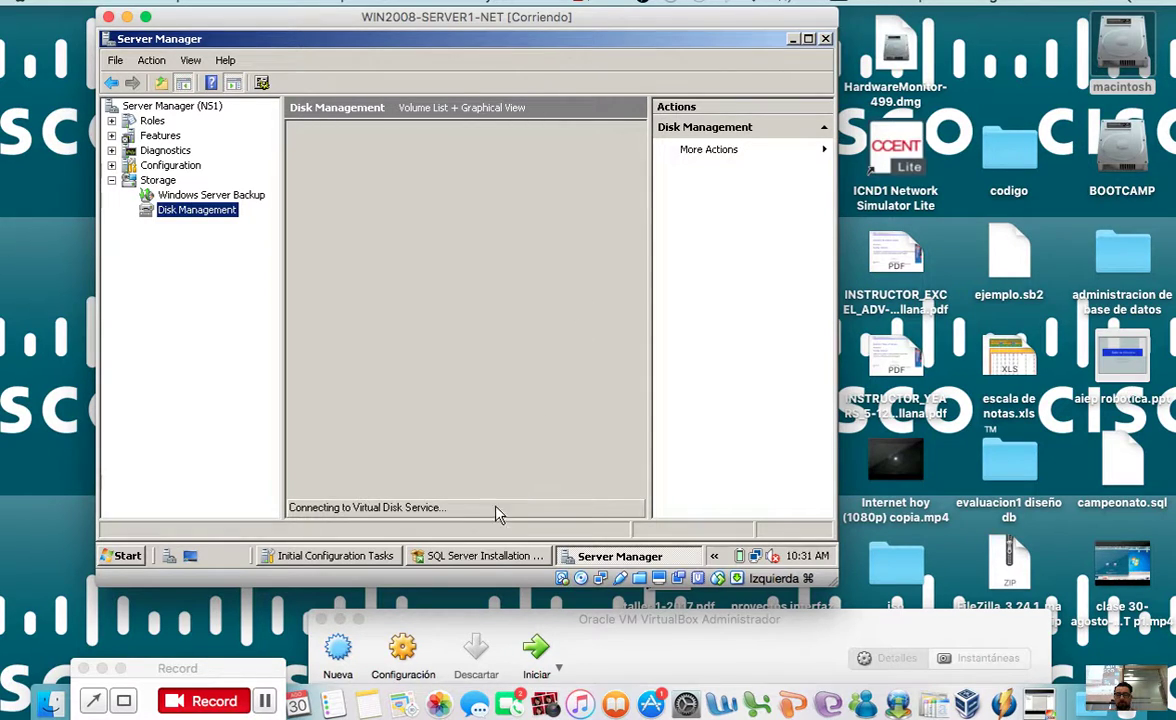
Step: Close the SQL Server Installation Center and Server Manager
left_click(489, 559)
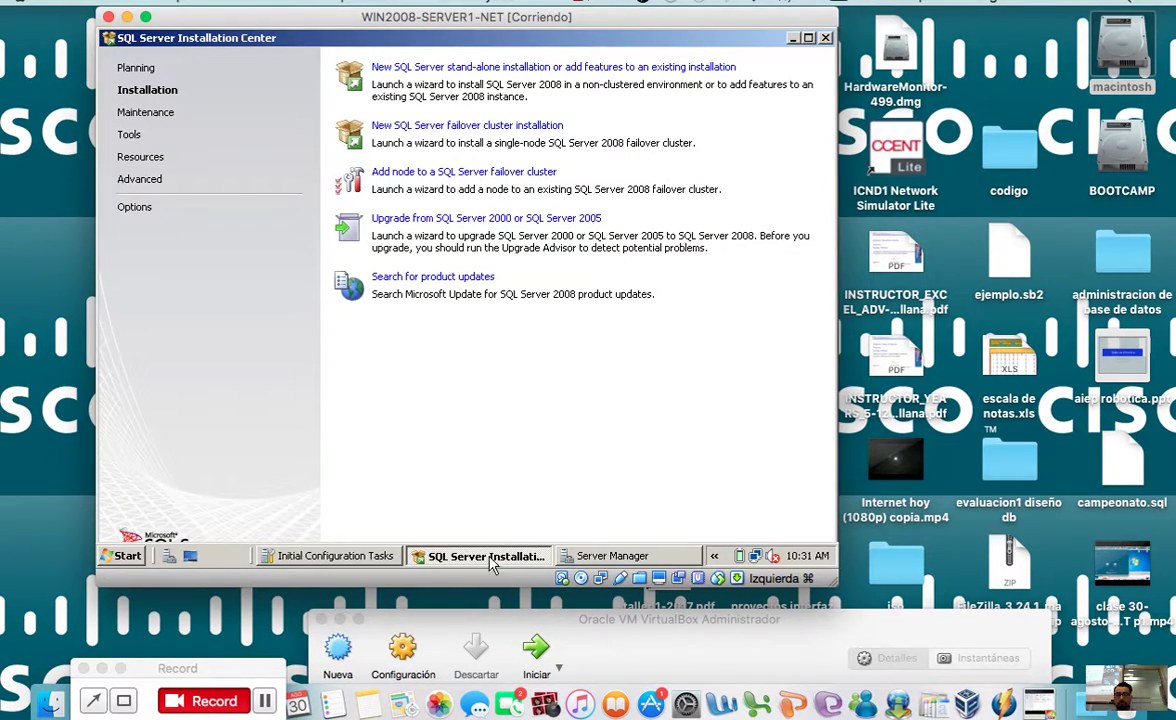
left_click(825, 38)
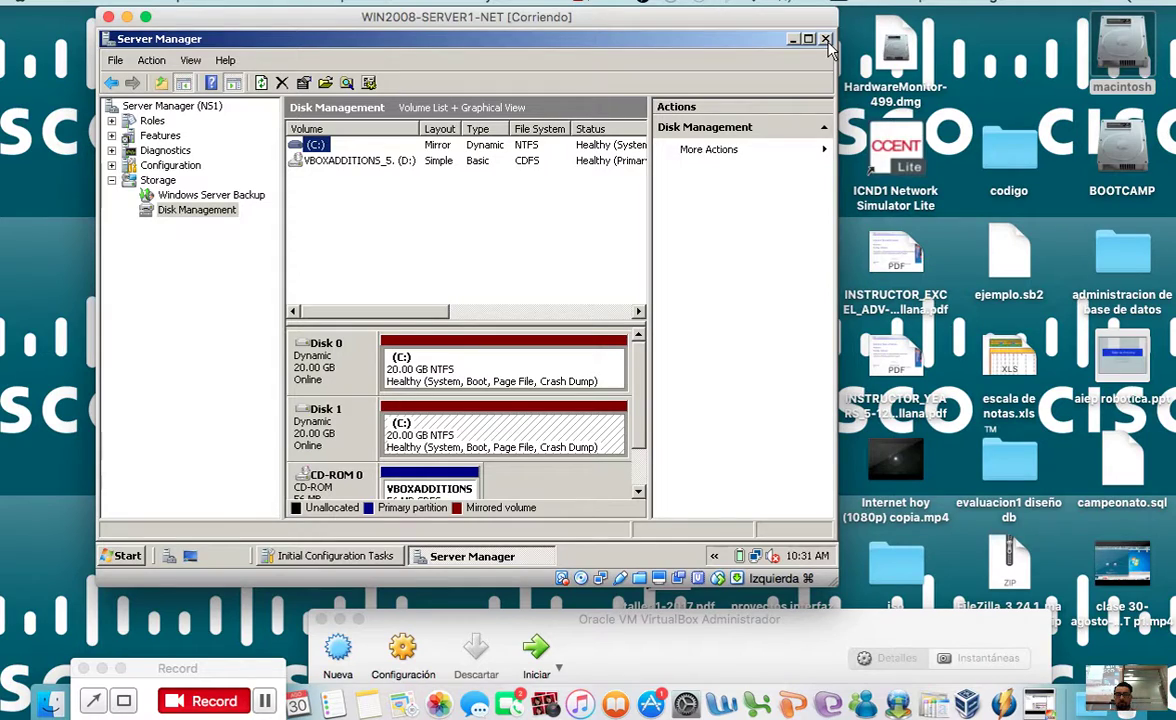
left_click(825, 39)
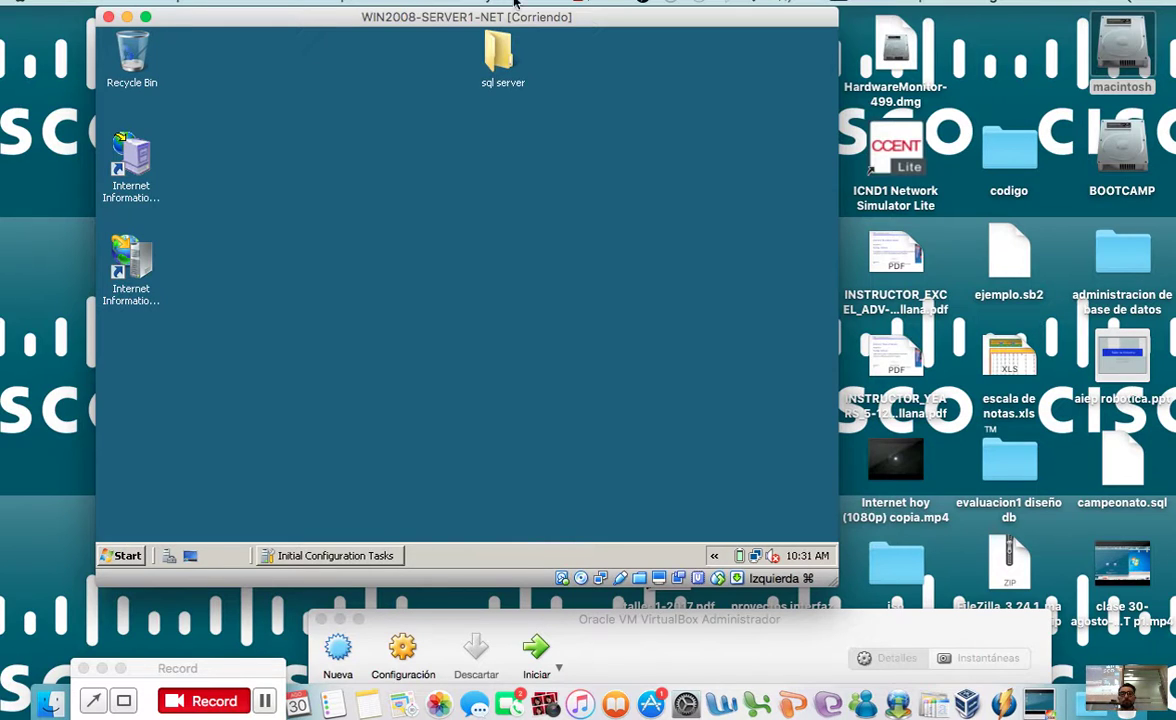
Step: Launch SQL Server Management Studio from Start > All Programs > Microsoft SQL Server 2008
left_click_drag(436, 16, 545, 48)
left_click(235, 587)
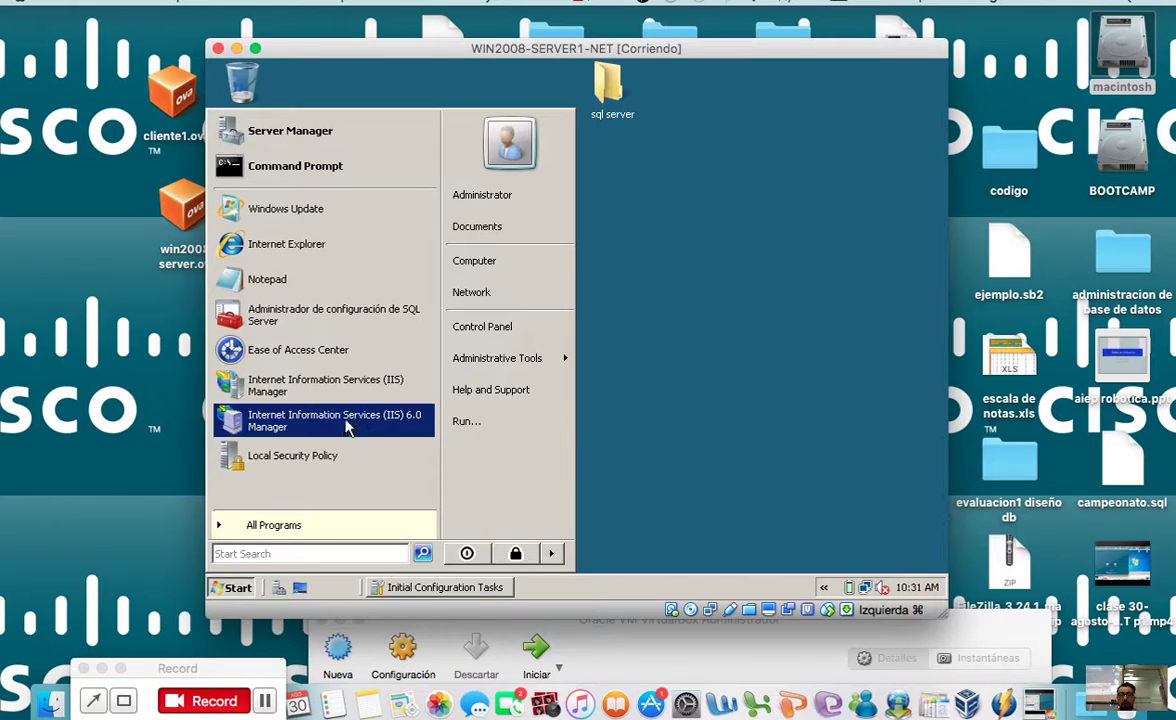
left_click(305, 524)
left_click(330, 236)
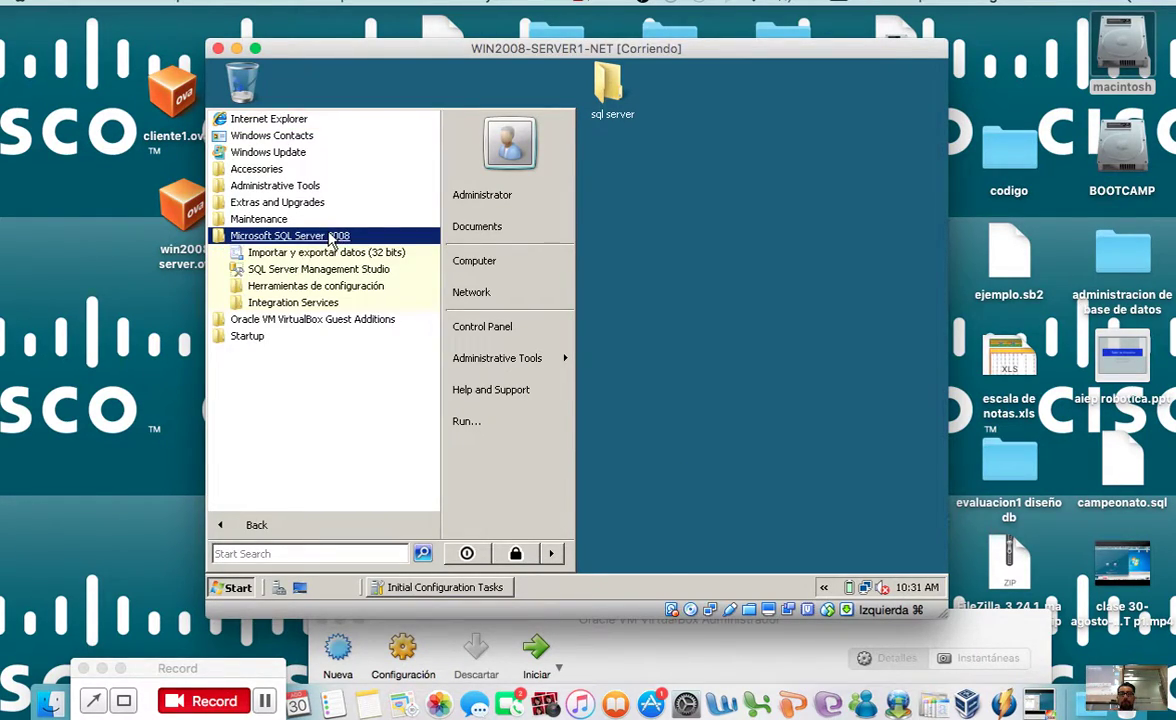
left_click(333, 268)
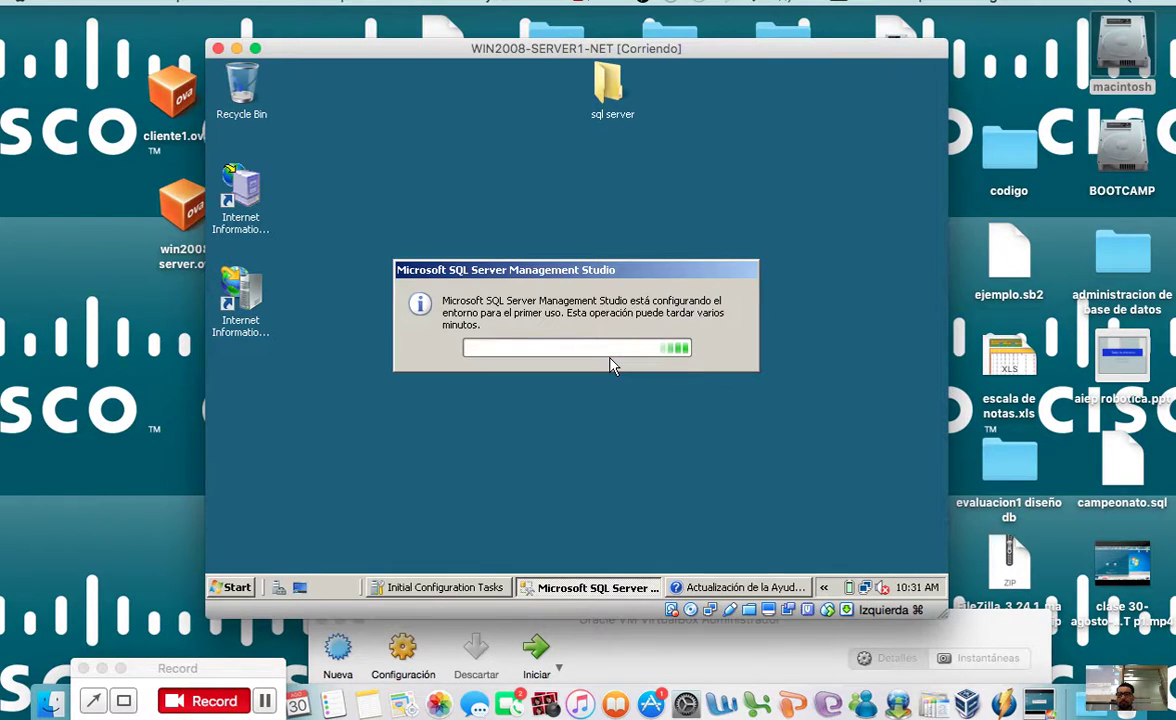
left_click(714, 588)
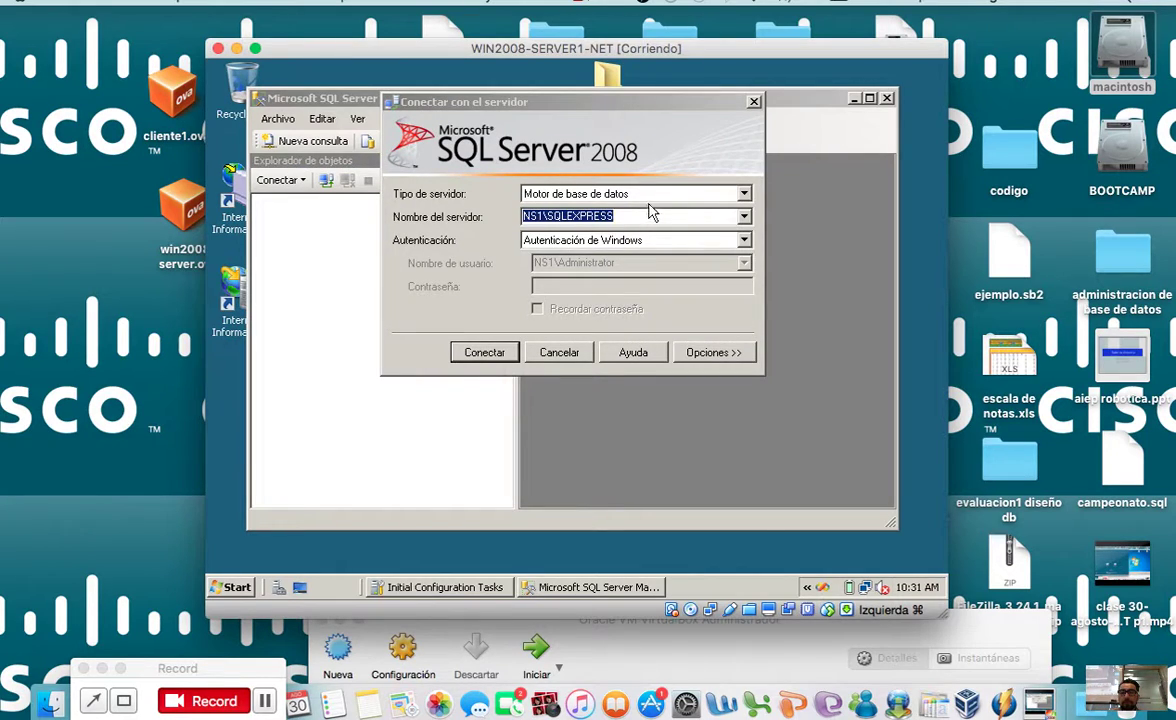
Step: Keep Motor de base de datos, use SQL Server authentication with login sa and its password, and connect
left_click(744, 195)
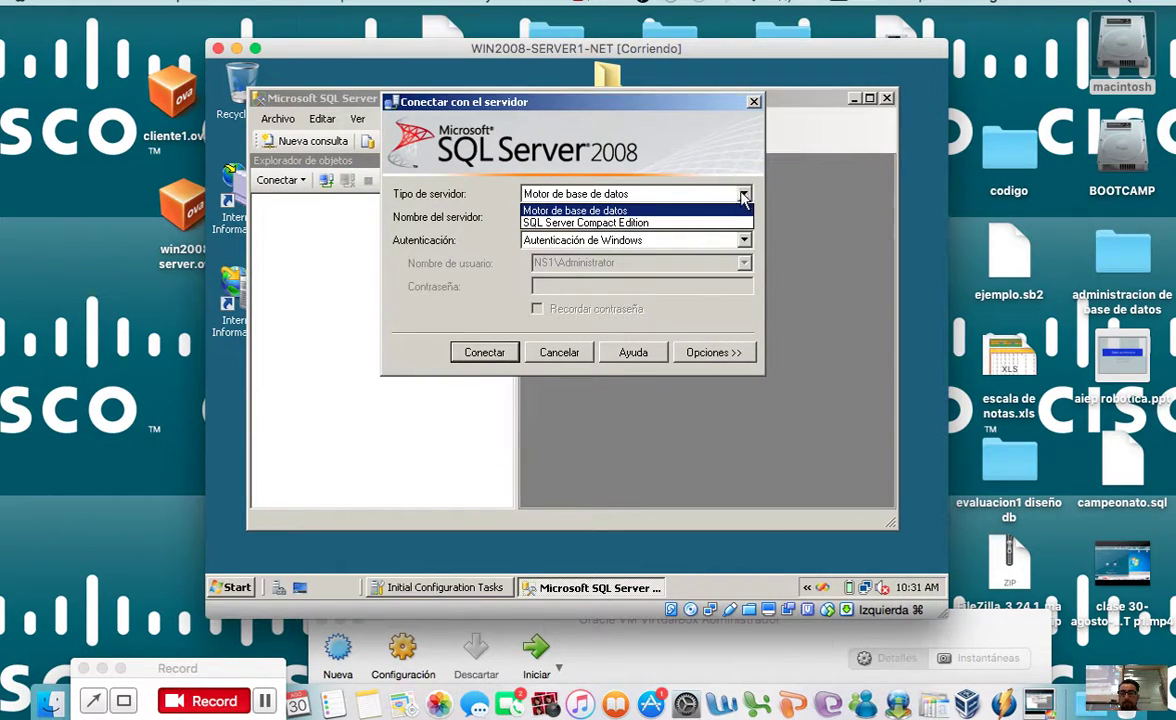
left_click(658, 195)
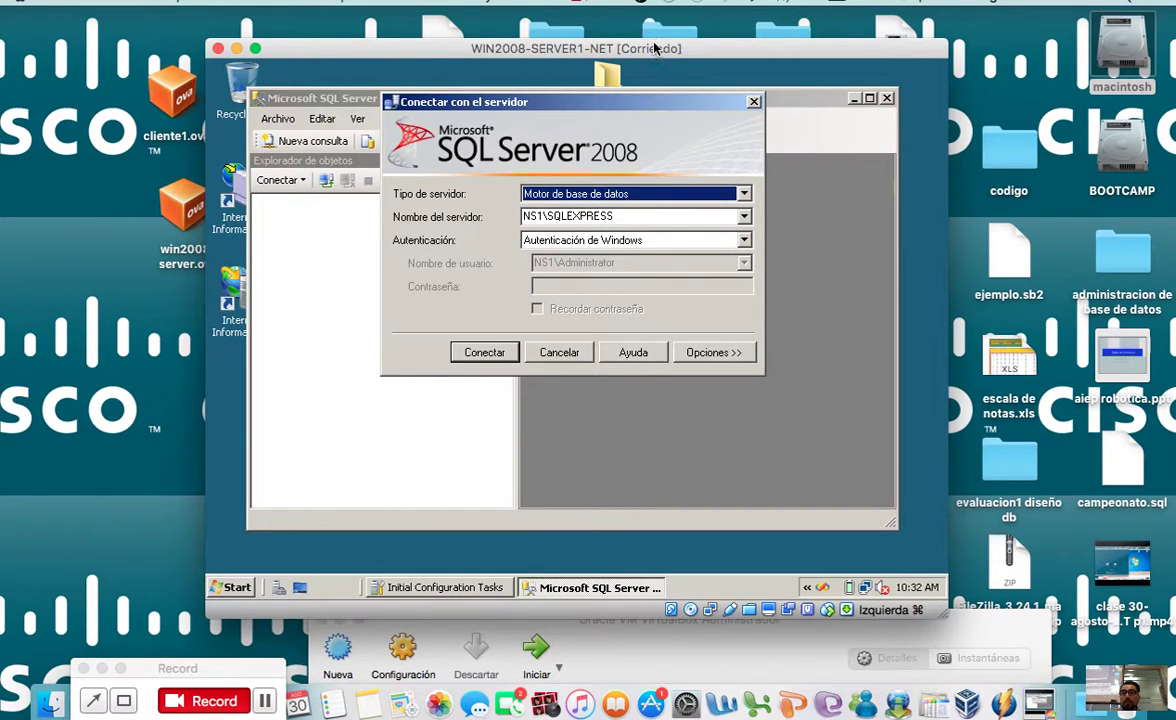
left_click_drag(655, 48, 625, 148)
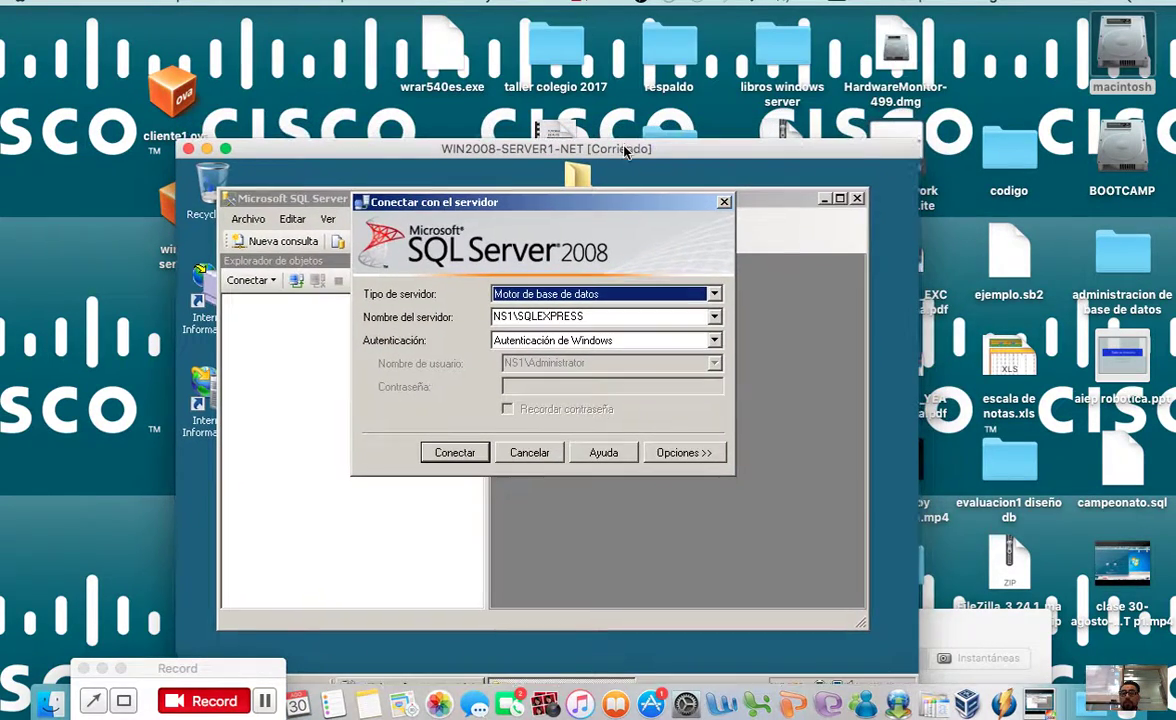
left_click(714, 340)
left_click(655, 369)
left_click(690, 363)
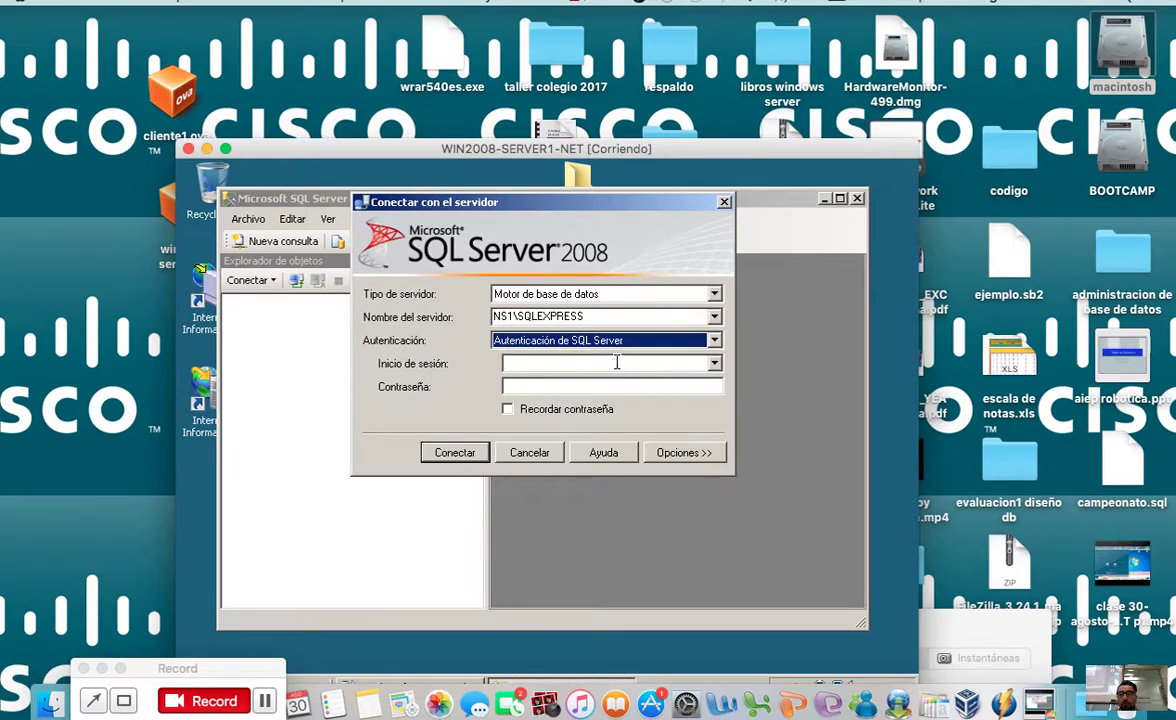
type("sa")
left_click(592, 385)
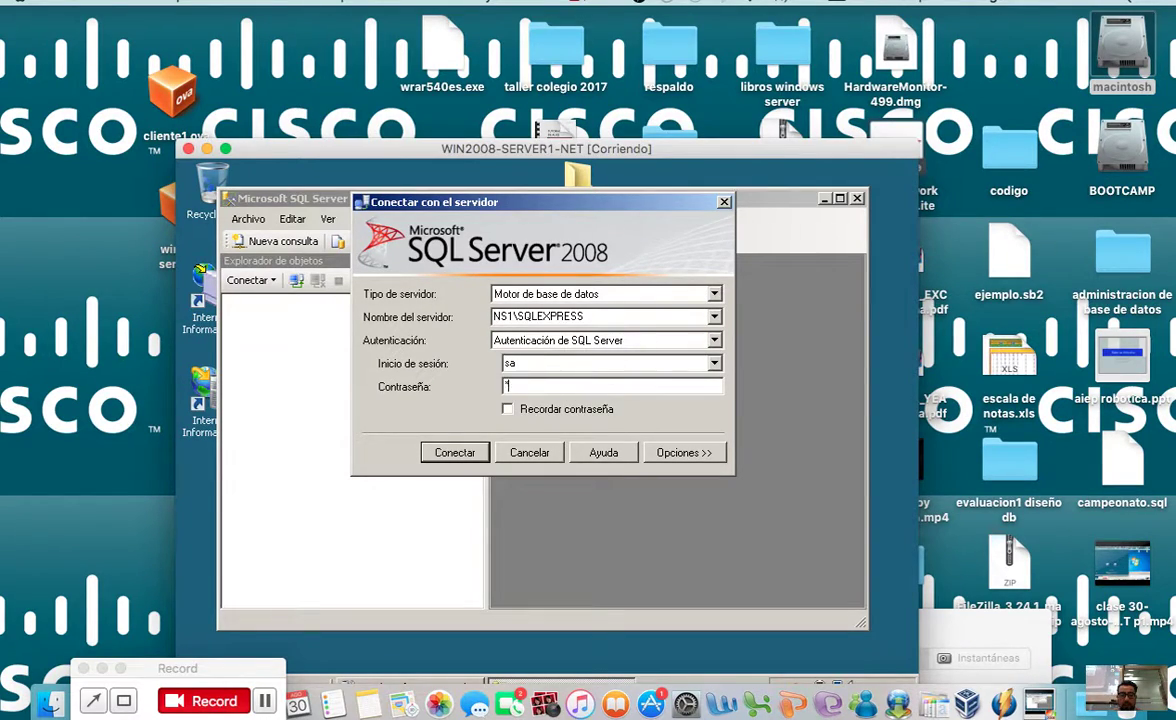
left_click(455, 454)
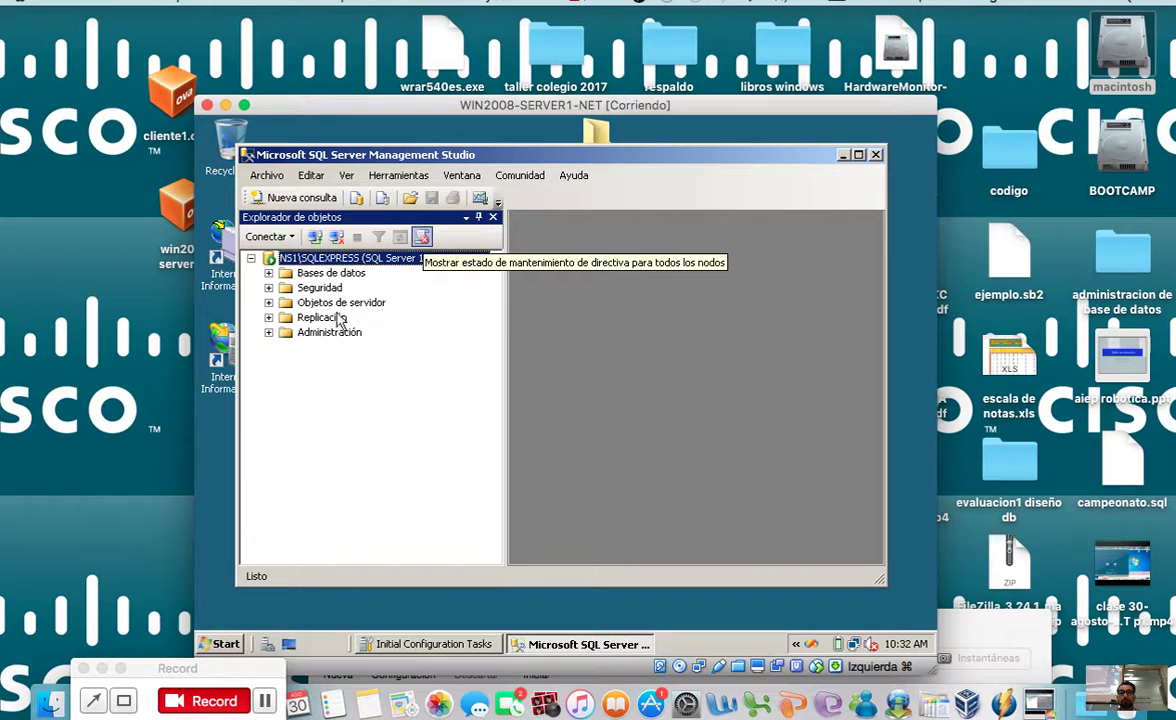
Step: Expand the databases to list master, model, msdb and tempdb, then close Management Studio
left_click(268, 273)
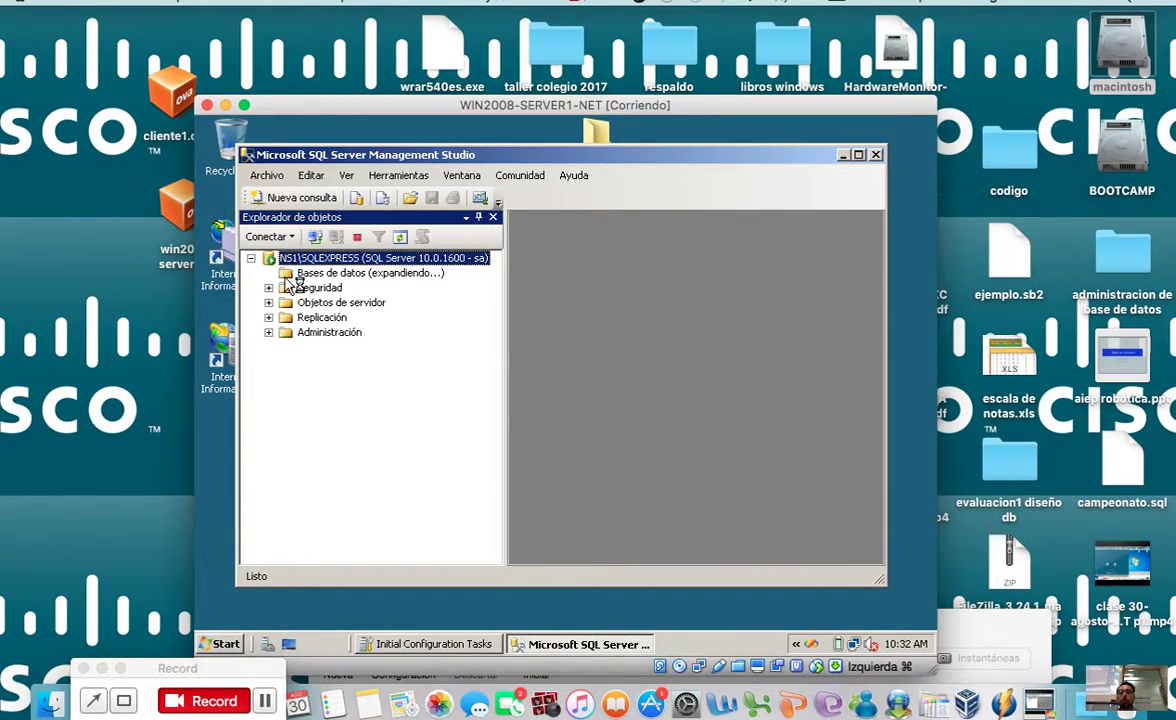
left_click(286, 288)
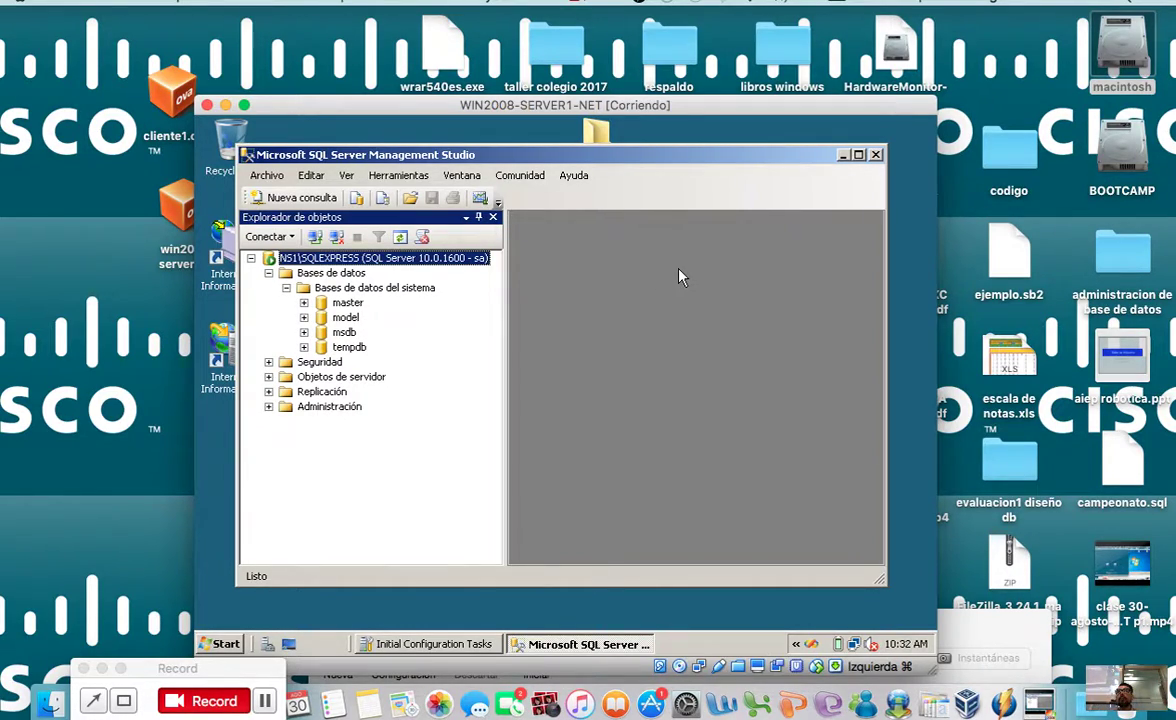
left_click(875, 155)
Step: Shut down the Windows Server 2008 guest with the comment 'bb' and close its VM window
left_click(226, 642)
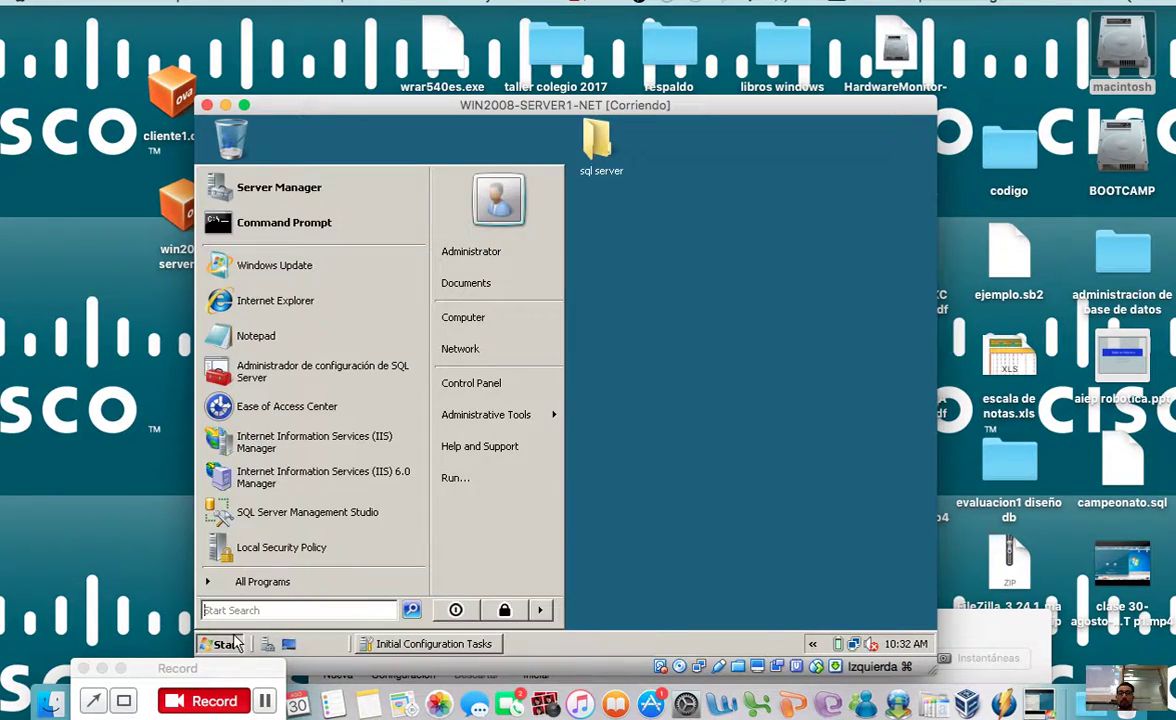
left_click(540, 611)
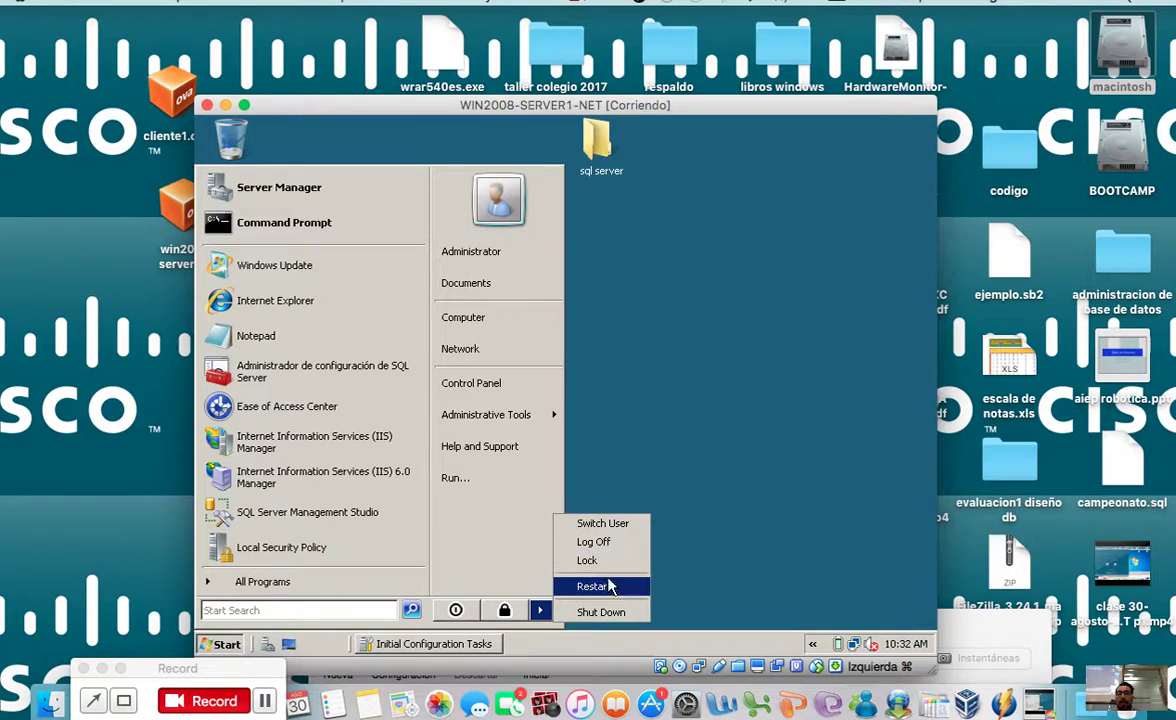
left_click(603, 614)
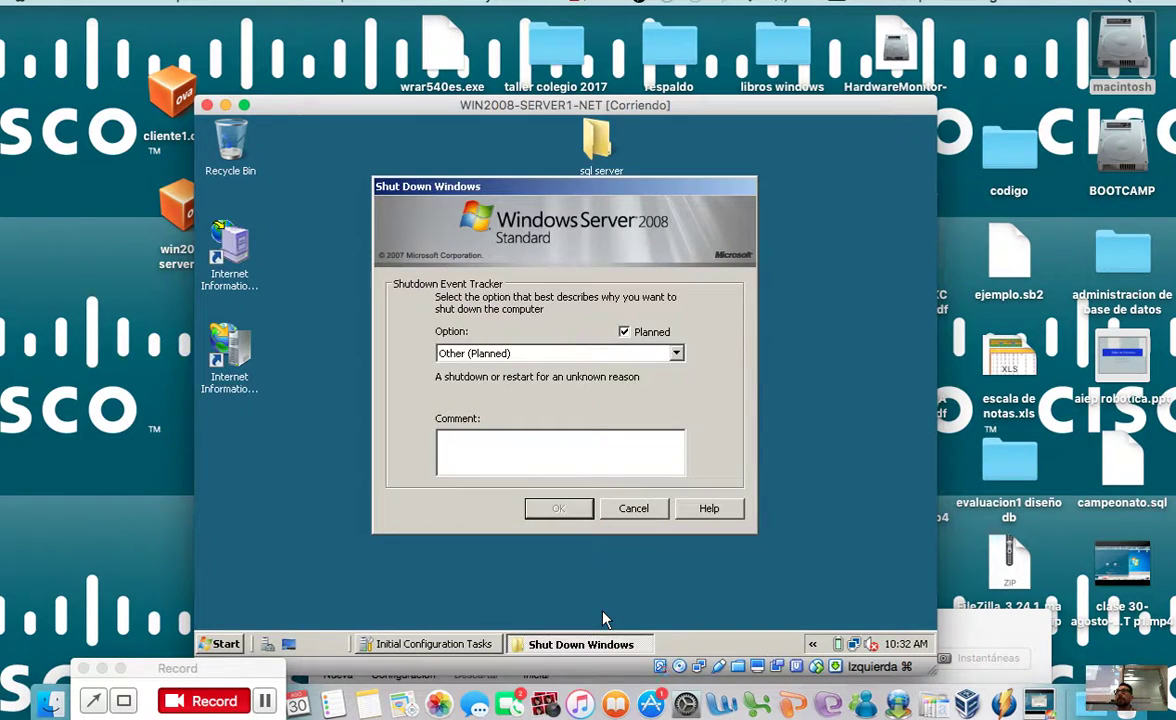
type("bb")
left_click(552, 508)
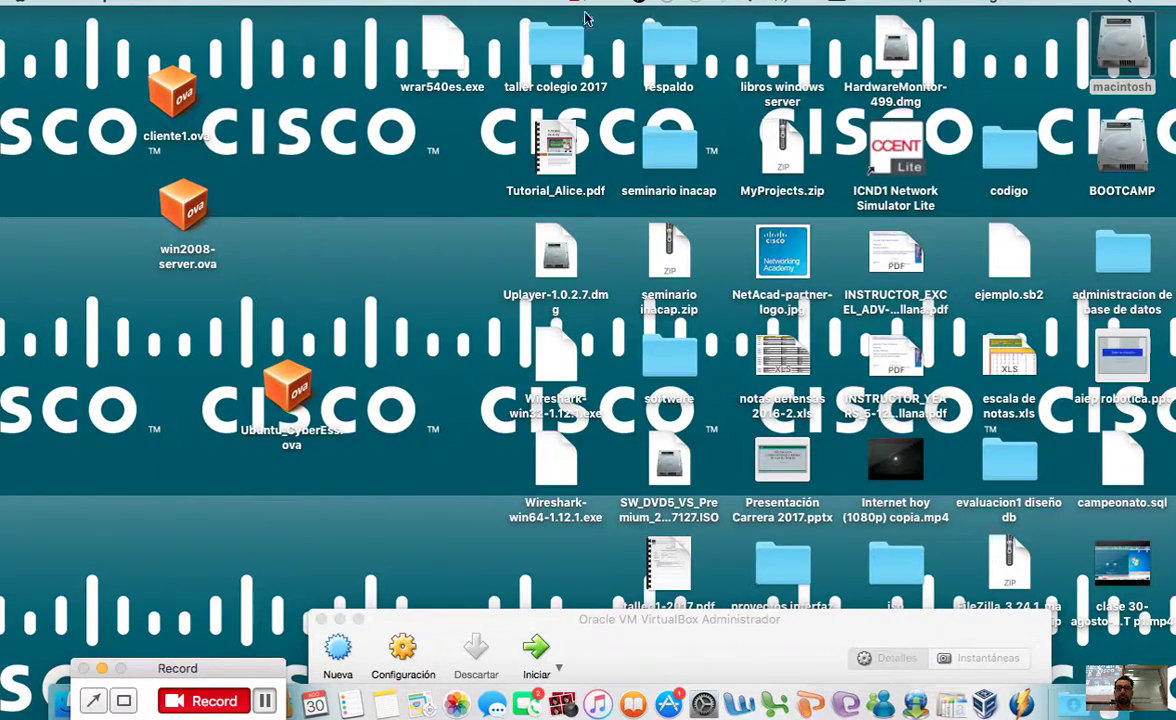
left_click(595, 4)
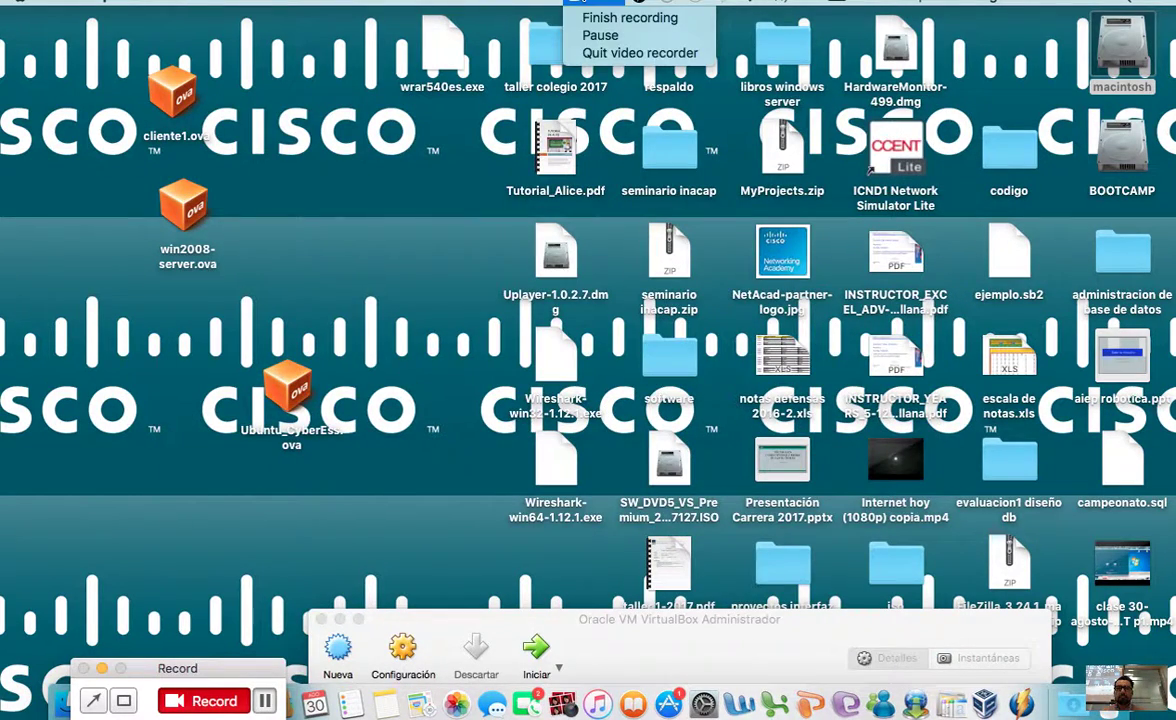